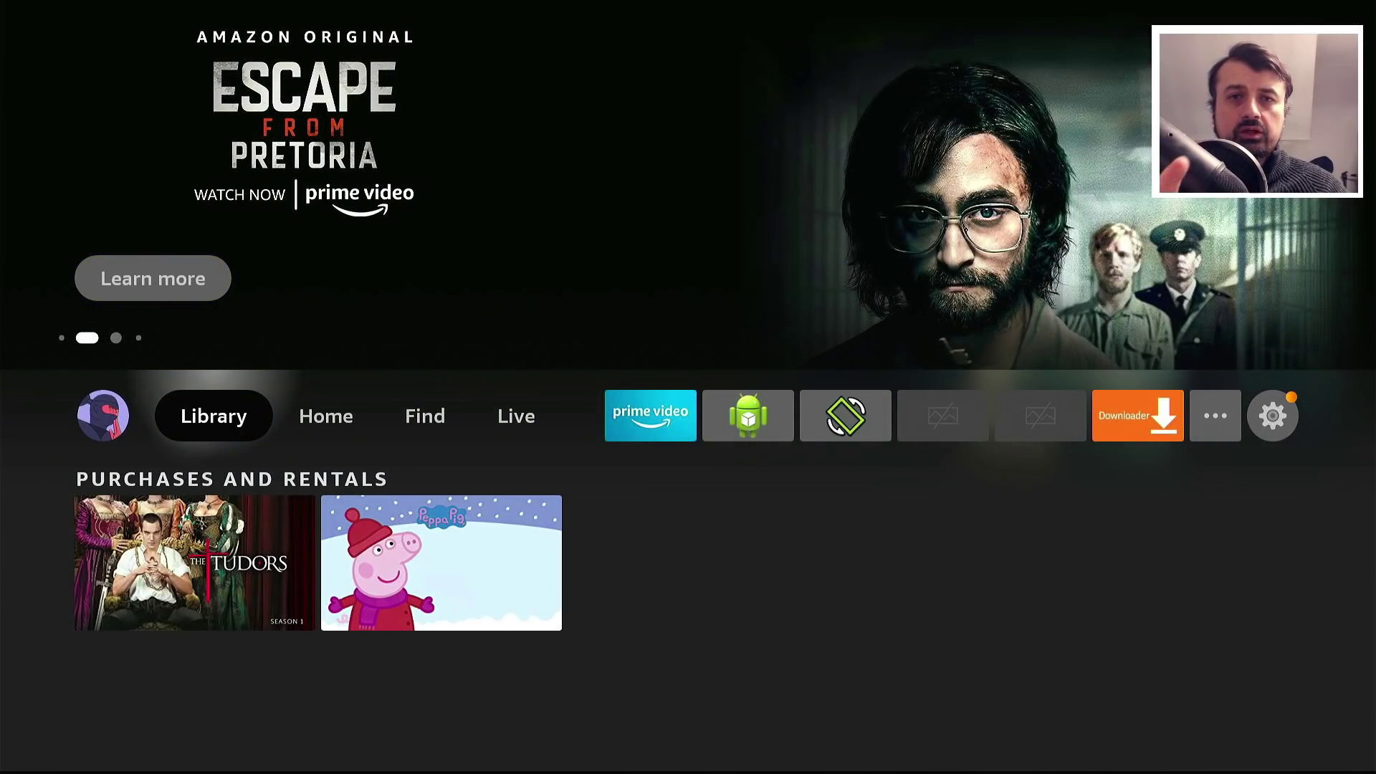
Browse the featured promotions, then move along the home row to the all-apps tile
key("Up")
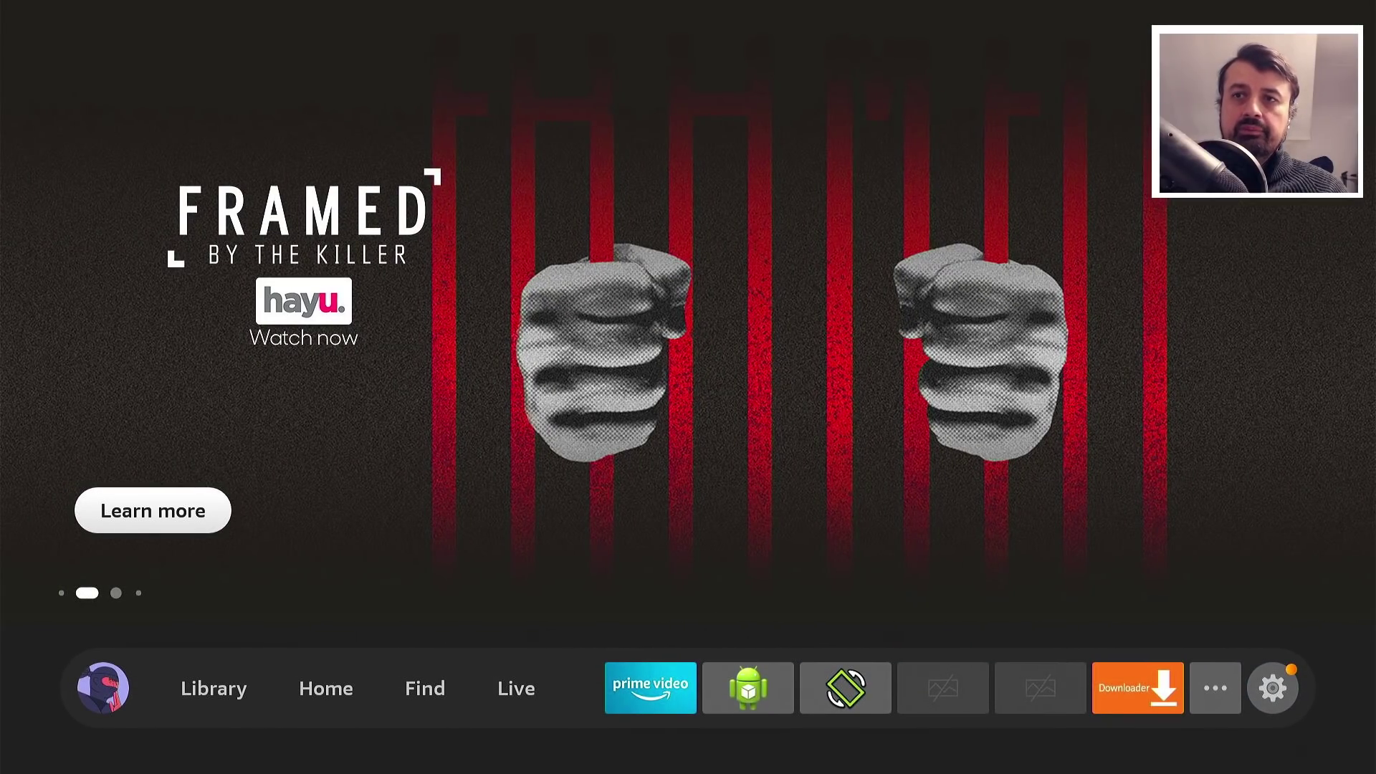
key("Right")
key("Right")
key("Right")
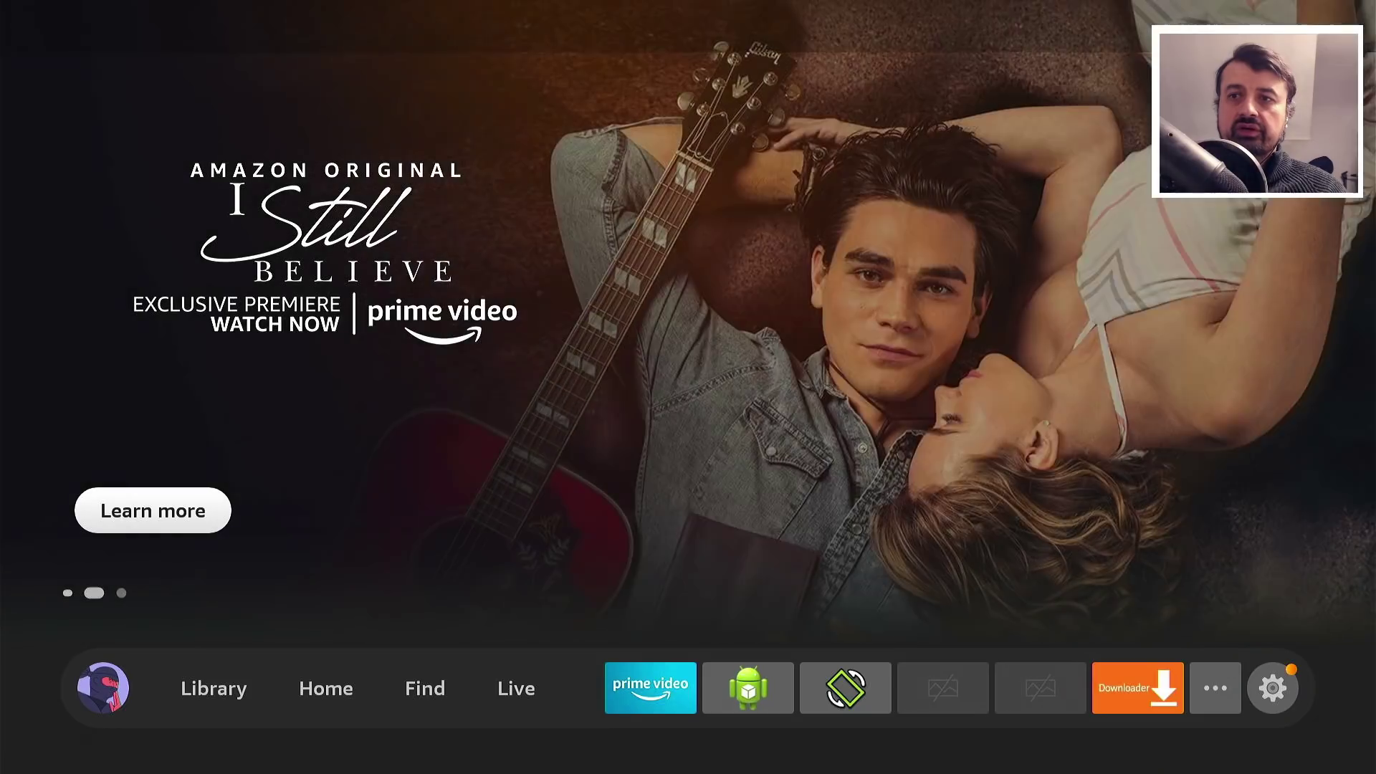
key("Down")
key("Right")
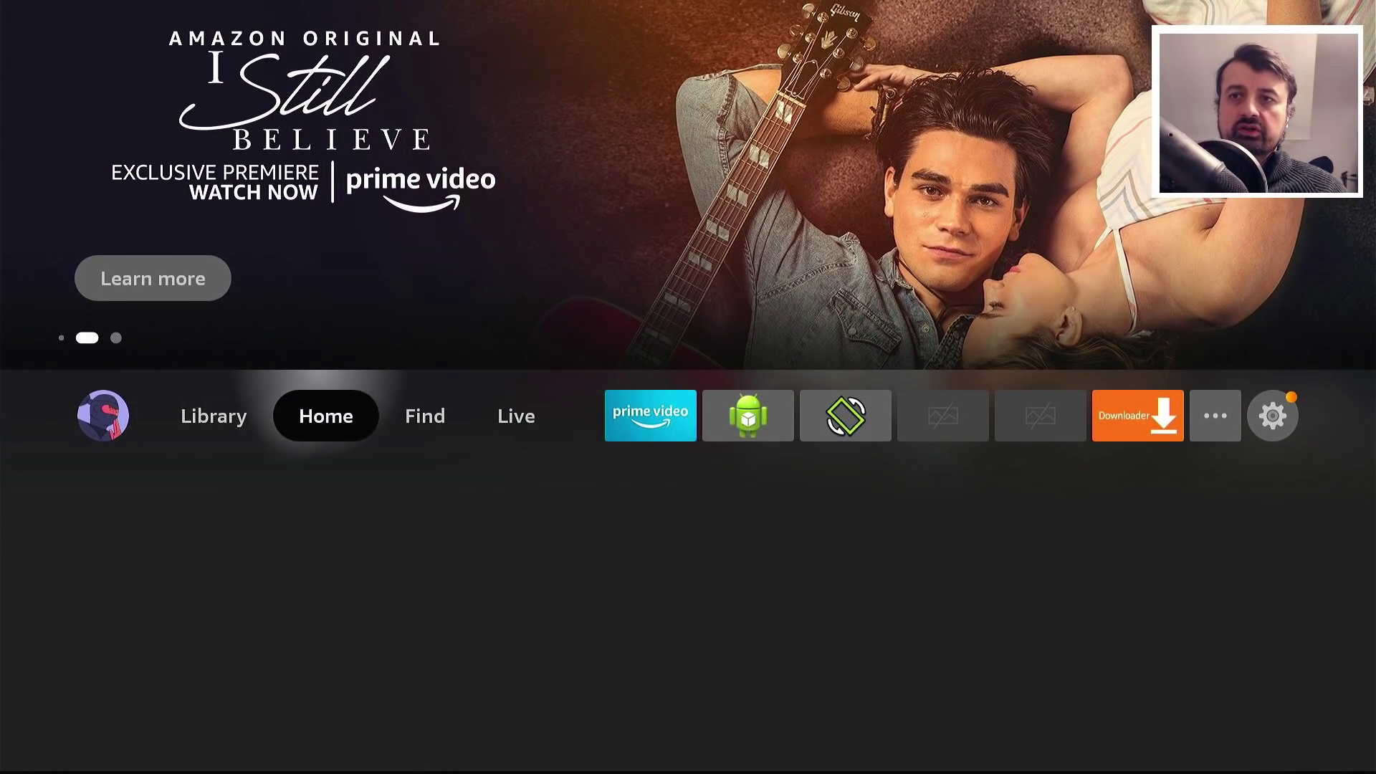
key("Right")
key("Right")
key("Right")
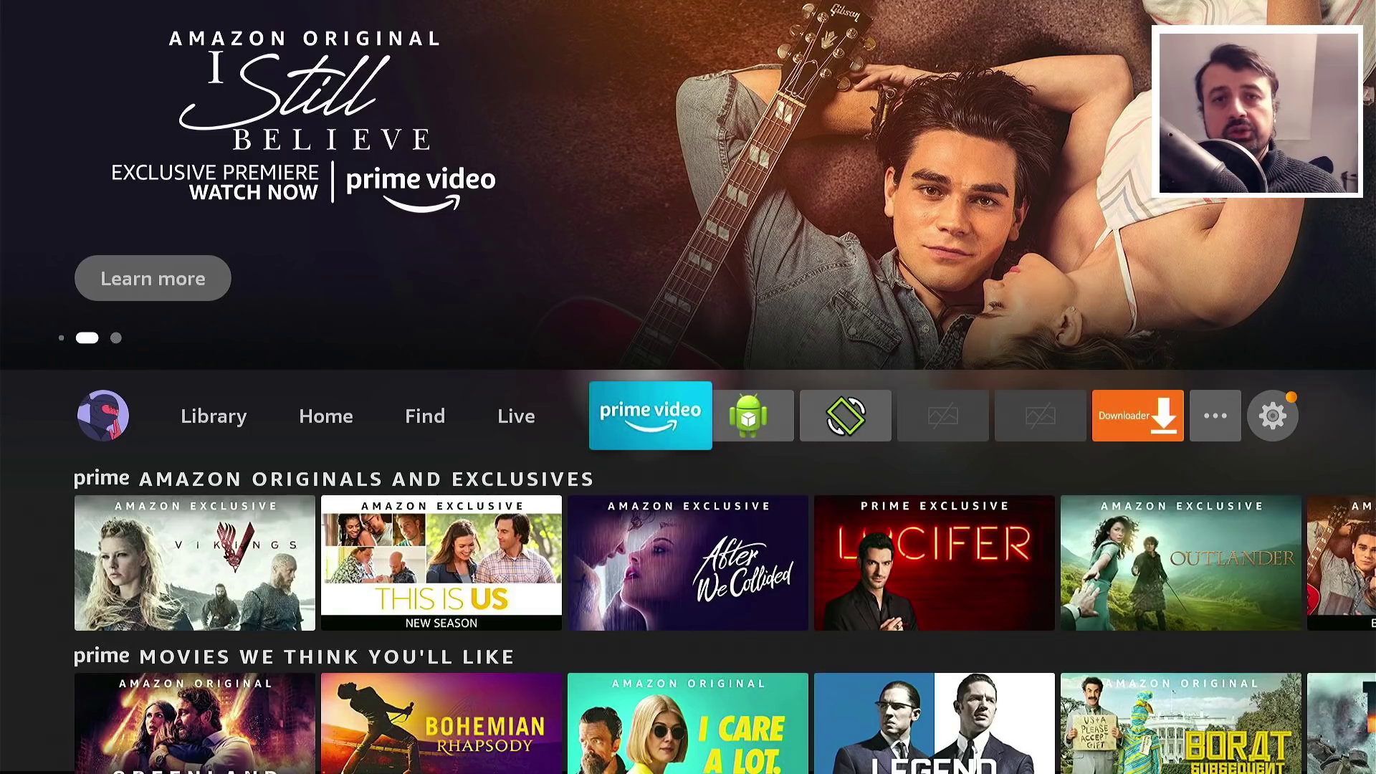
key("Right")
key("Right")
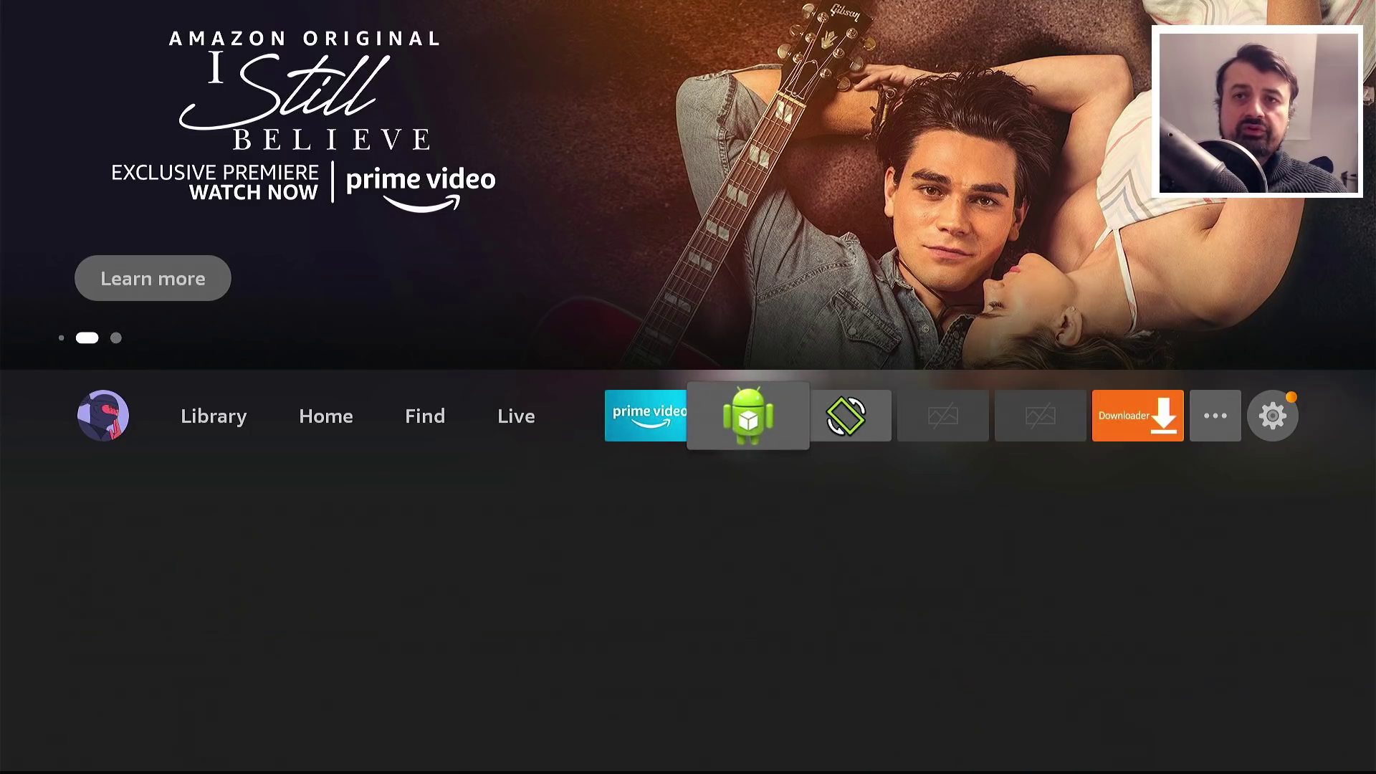
key("Right")
key("Right")
key("Right")
key("Right")
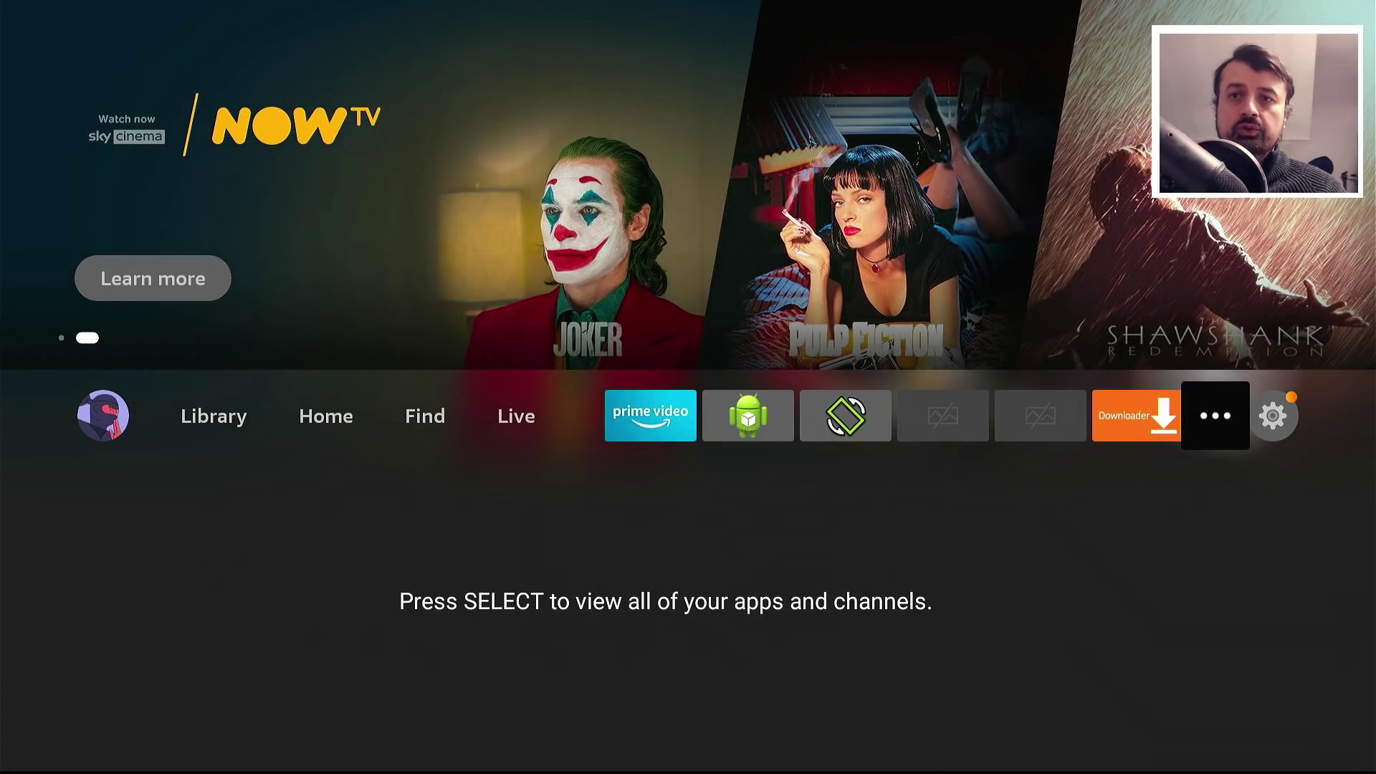
Open Your Apps & Channels and browse down the installed apps grid
key("Return")
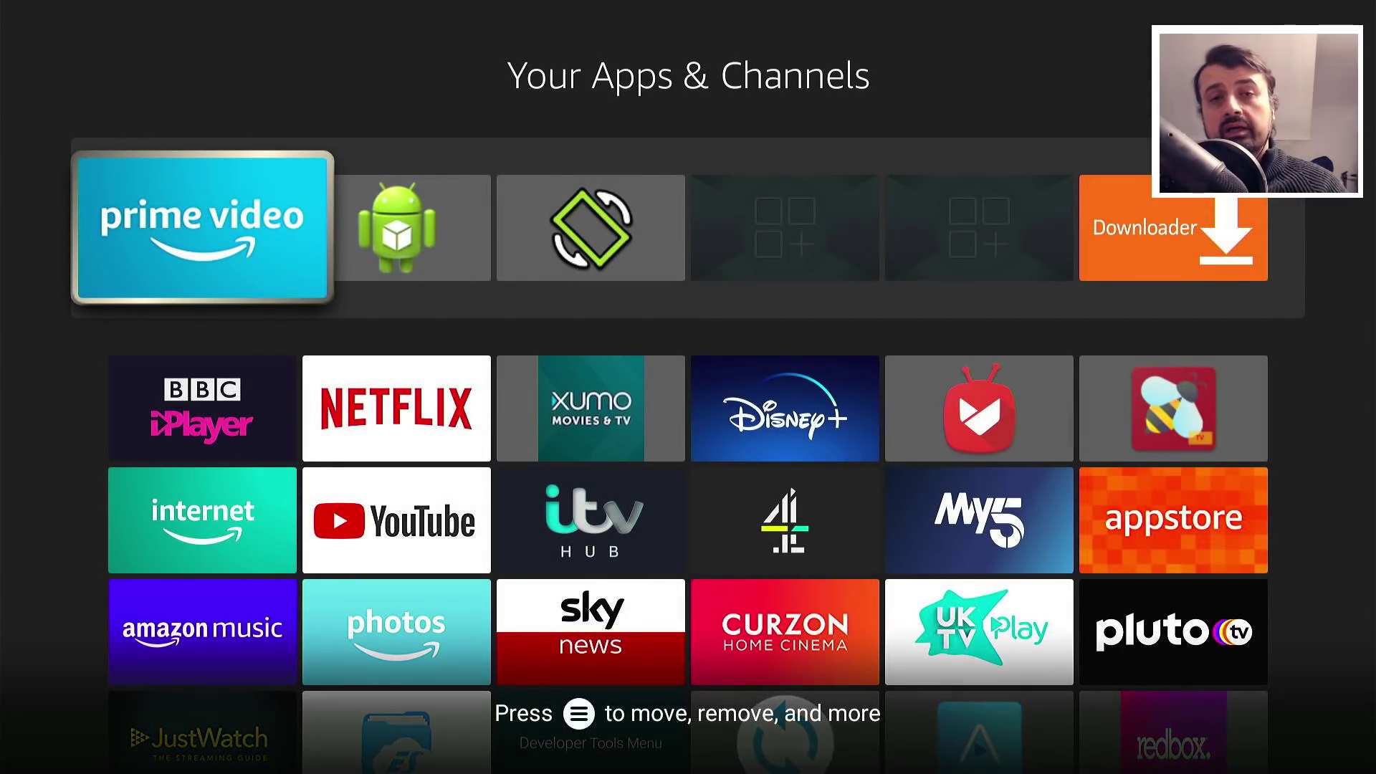
key("Down")
key("Down")
key("Down")
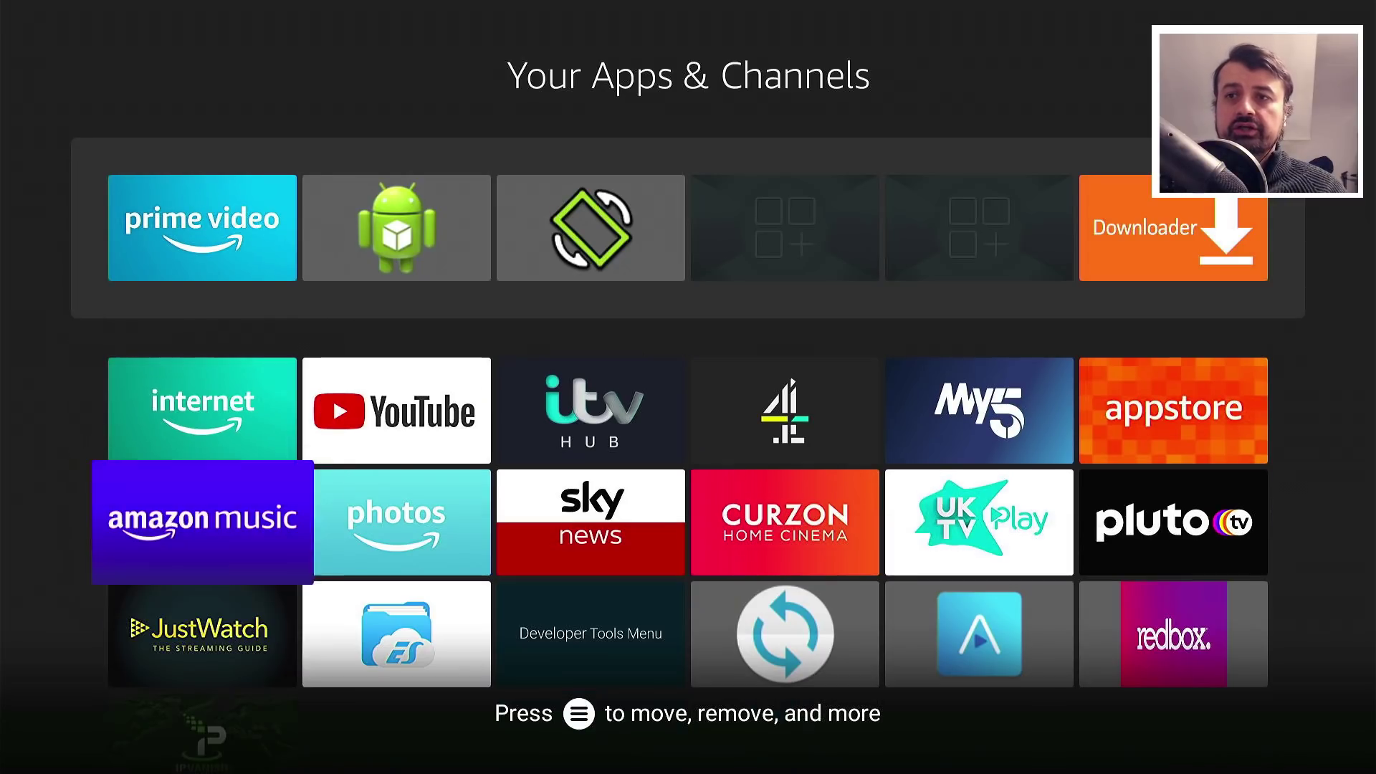
key("Down")
key("Down")
key("Right")
key("Right")
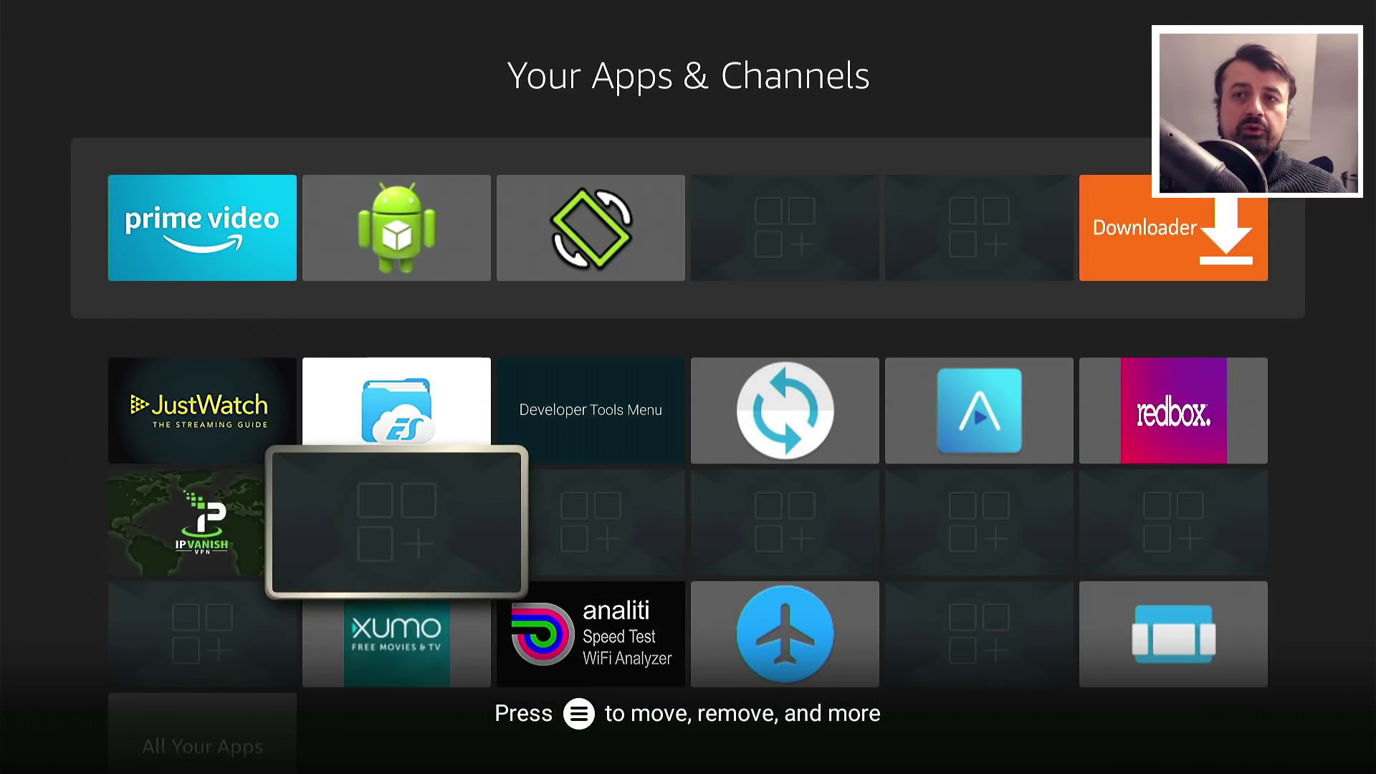
key("Right")
key("Right")
key("Right")
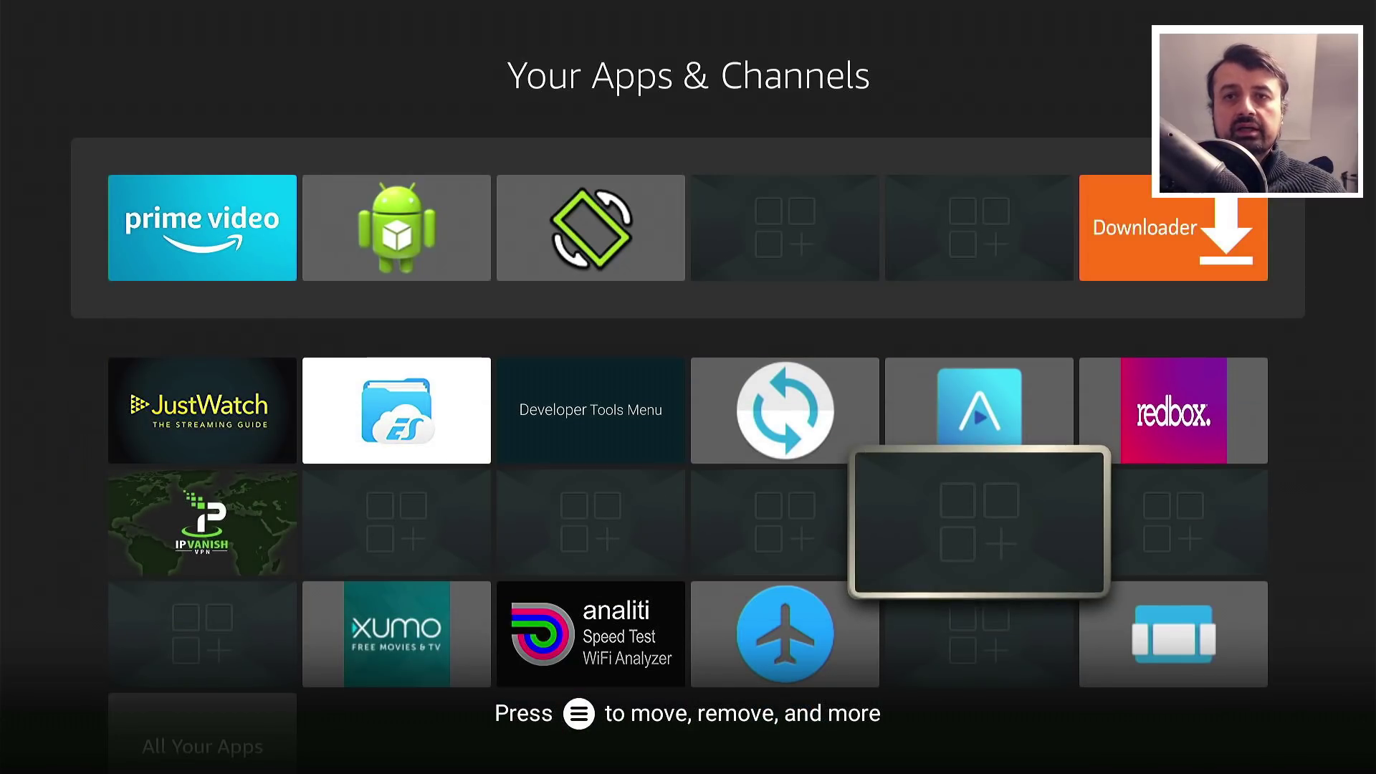
key("Left")
key("Left")
key("Left")
key("Left")
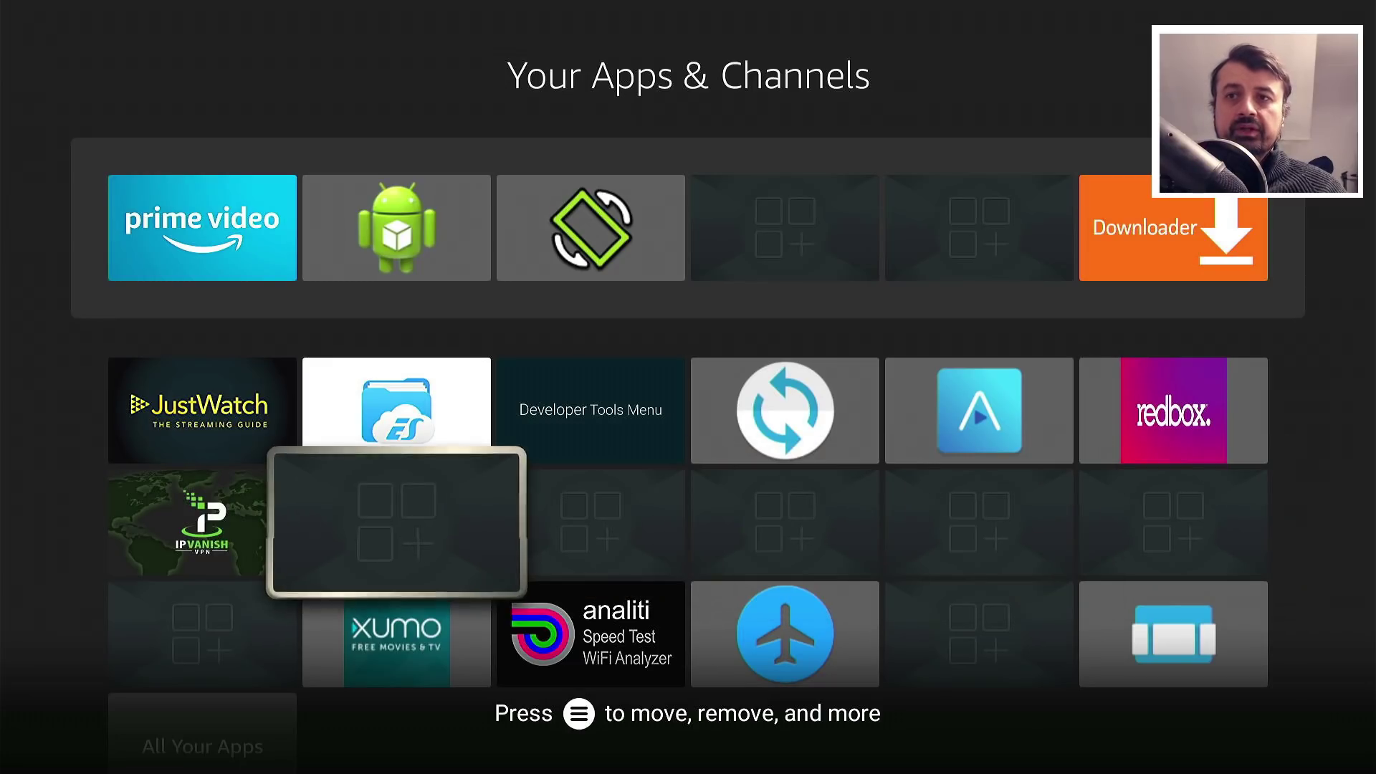
key("Right")
key("Right")
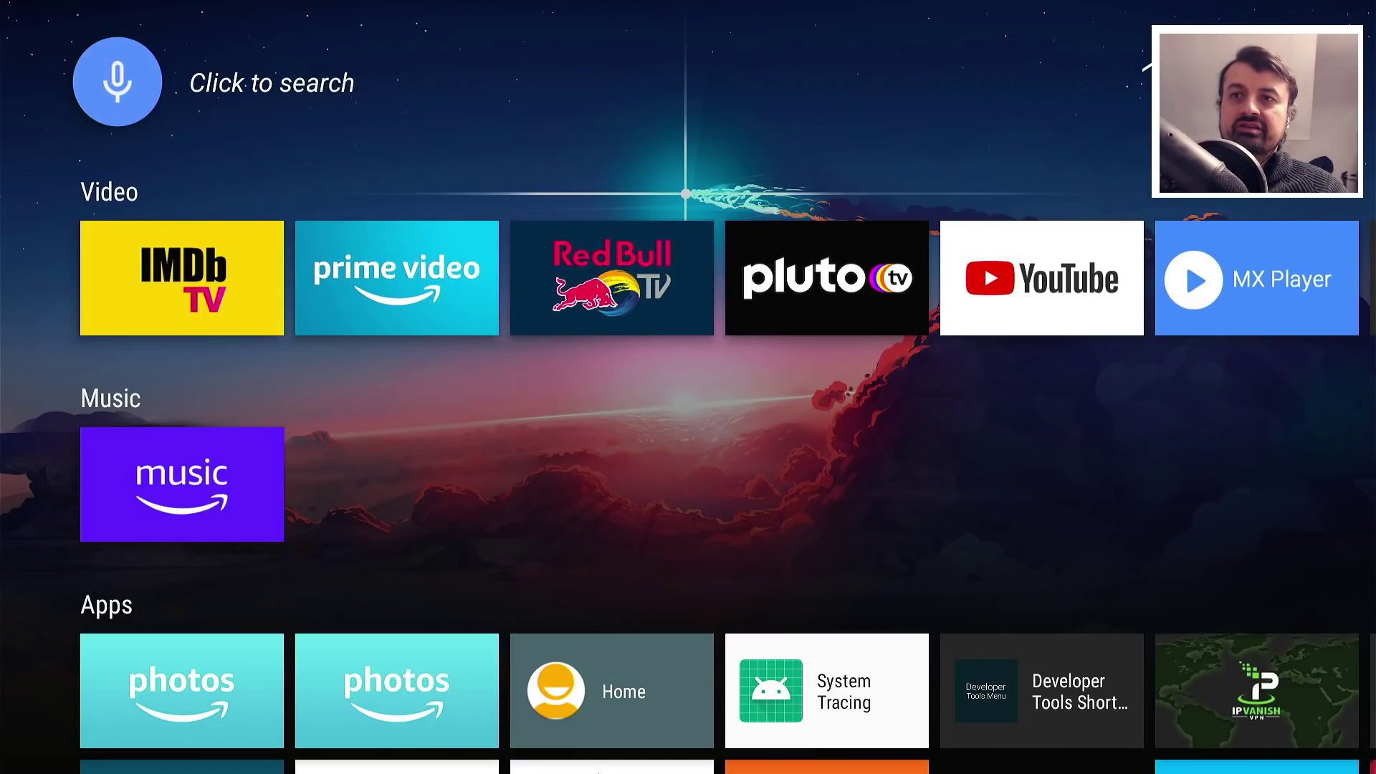
key("Down")
key("Right")
key("Right")
key("Right")
key("Right")
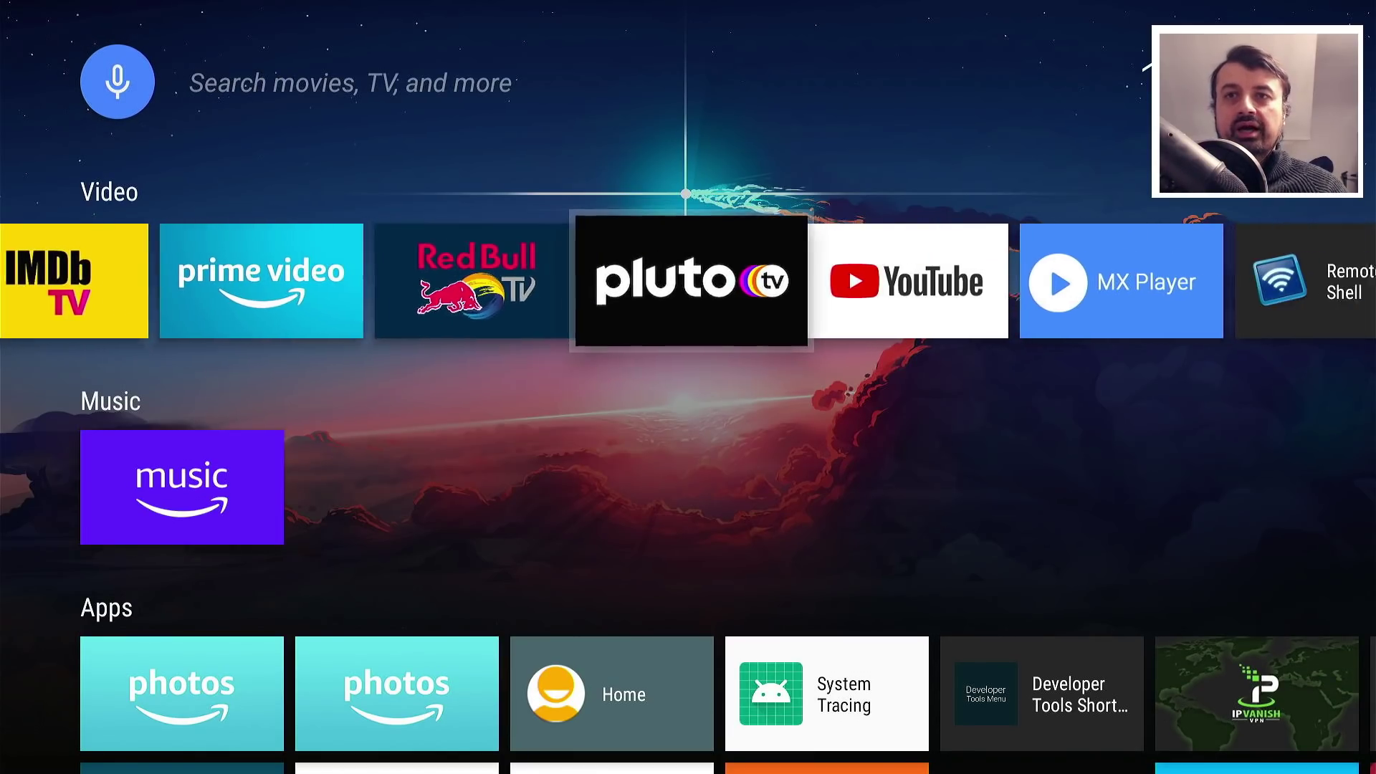
key("Right")
key("Right")
key("Right")
key("Right")
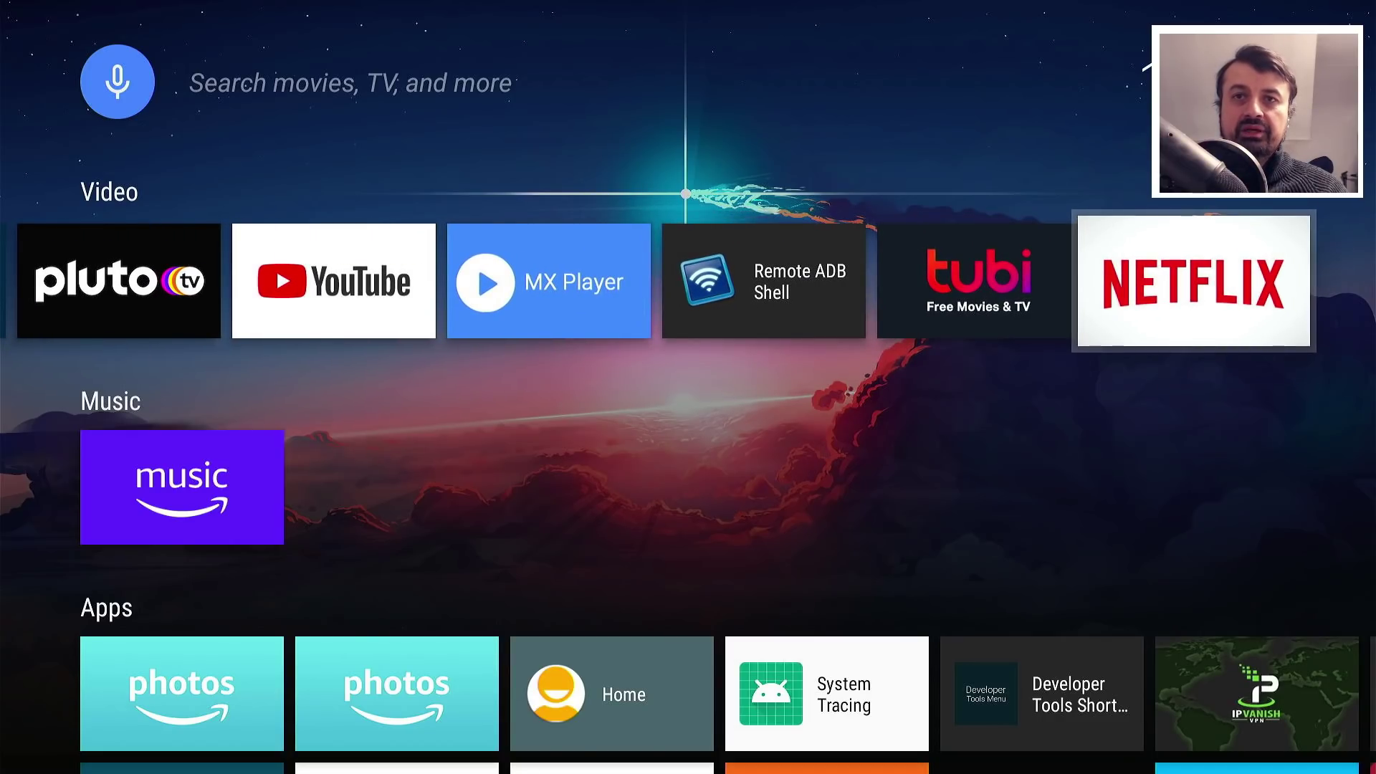
key("Left")
key("Left")
key("Left")
key("Left")
key("Left")
key("Left")
key("Down")
key("Down")
key("Right")
key("Right")
key("Right")
key("Right")
key("Right")
key("Right")
key("Up")
key("Up")
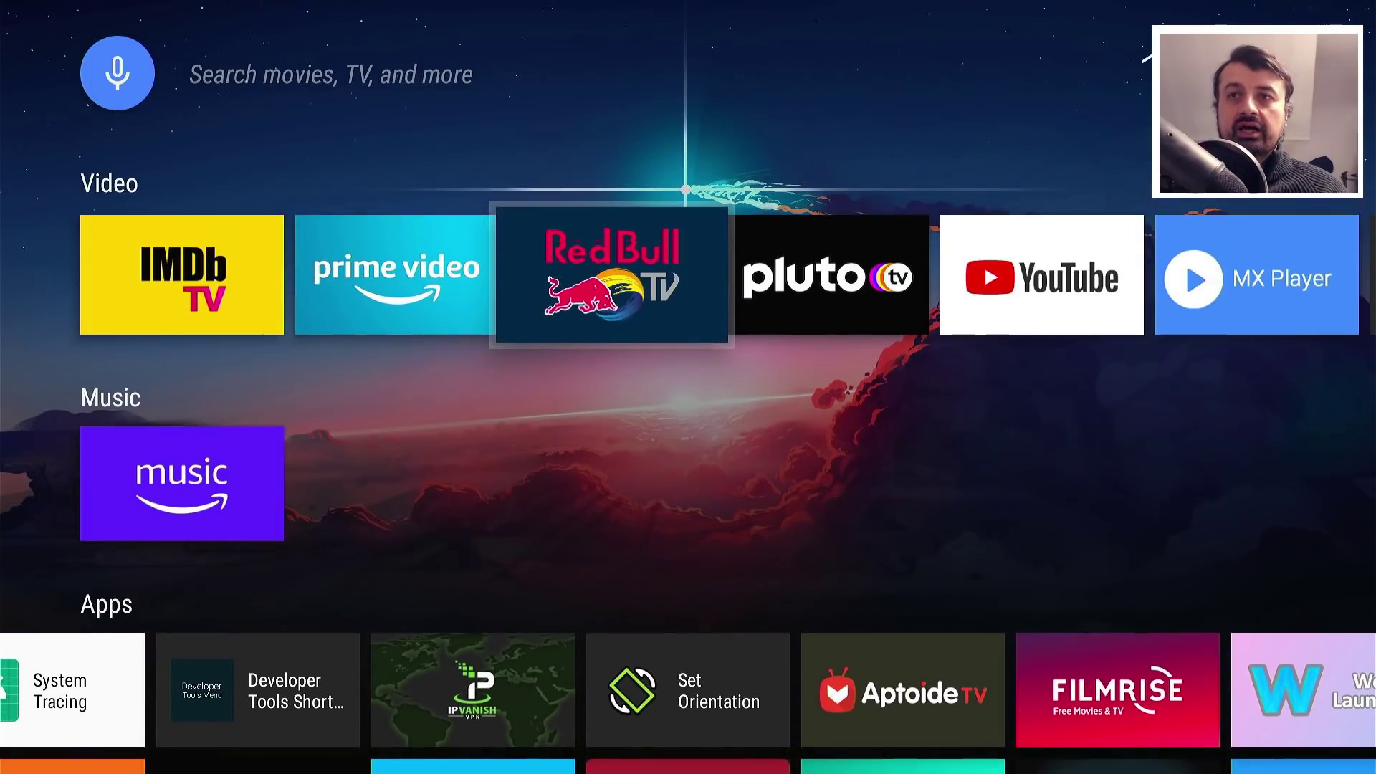
key("Left")
key("Left")
key("Right")
key("Right")
key("Right")
key("Right")
key("Right")
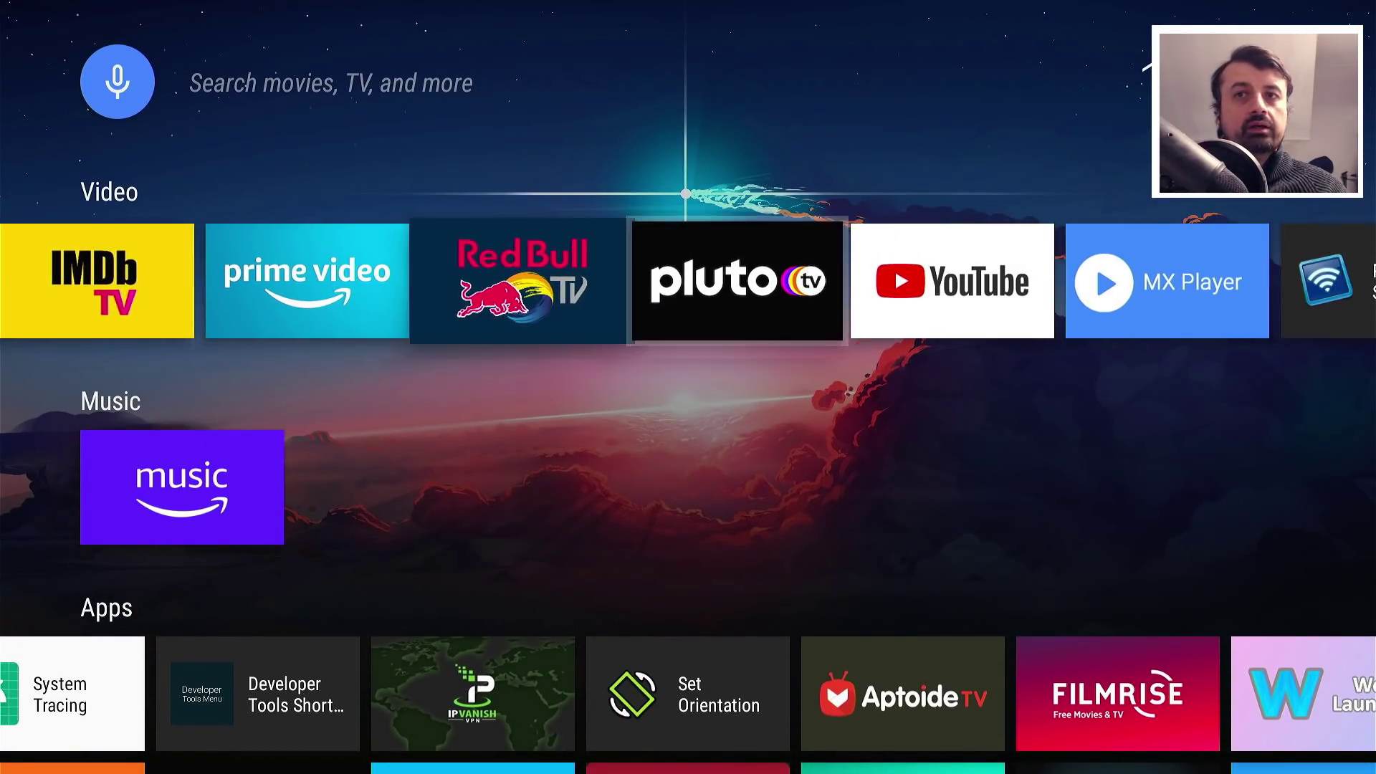
key("Right")
key("Right")
key("Left")
key("Left")
key("Left")
key("Left")
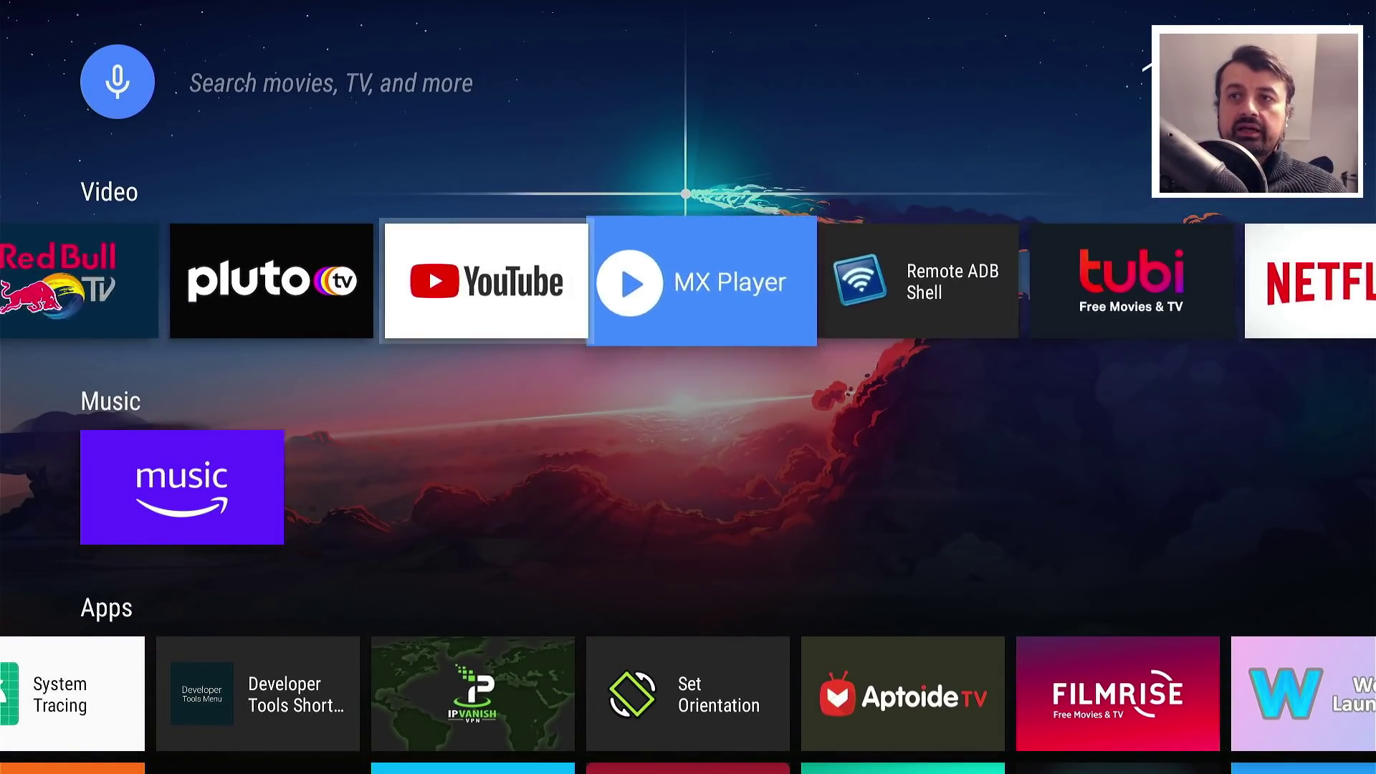
key("Down")
key("Down")
key("Right")
key("Right")
key("Right")
key("Right")
key("Right")
key("Right")
key("Right")
key("Left")
key("Left")
key("Left")
key("Left")
key("Left")
key("Left")
key("Left")
key("Left")
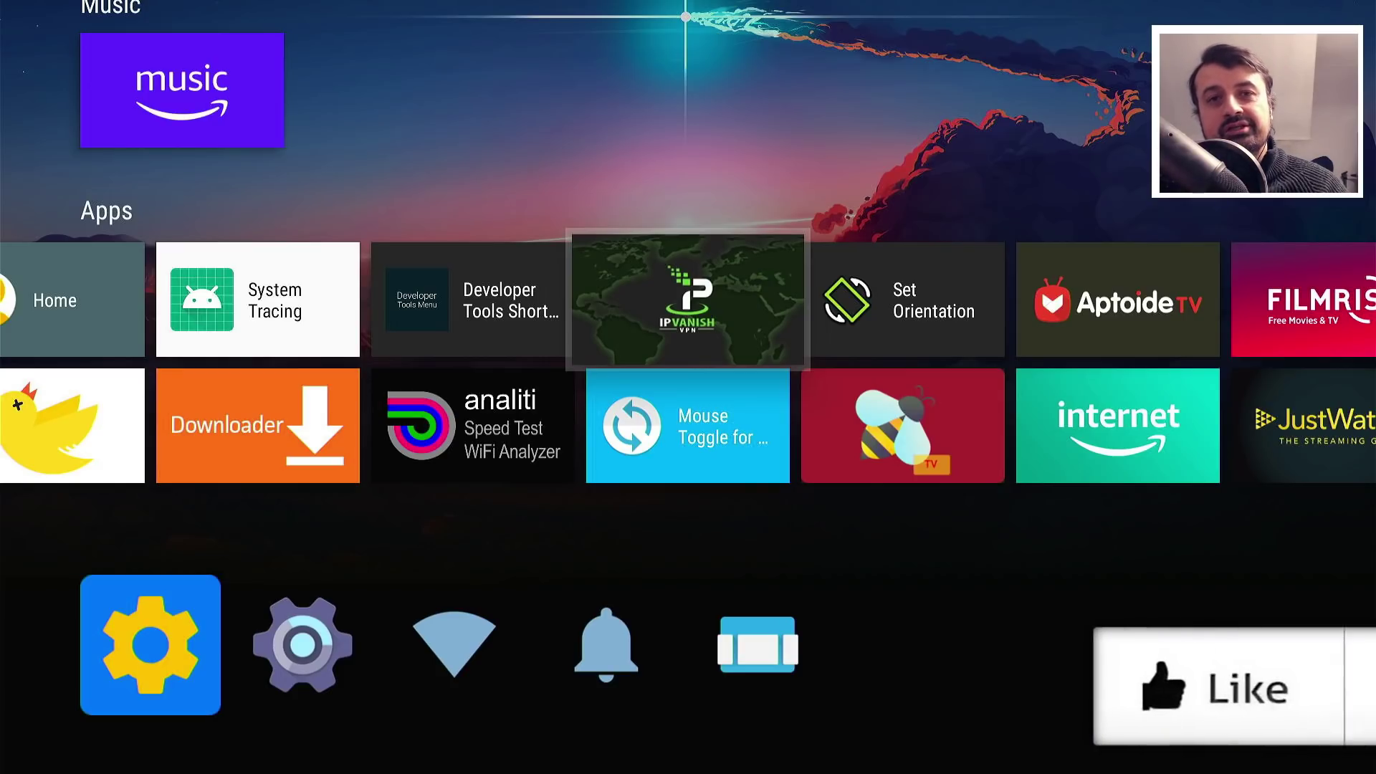
key("Right")
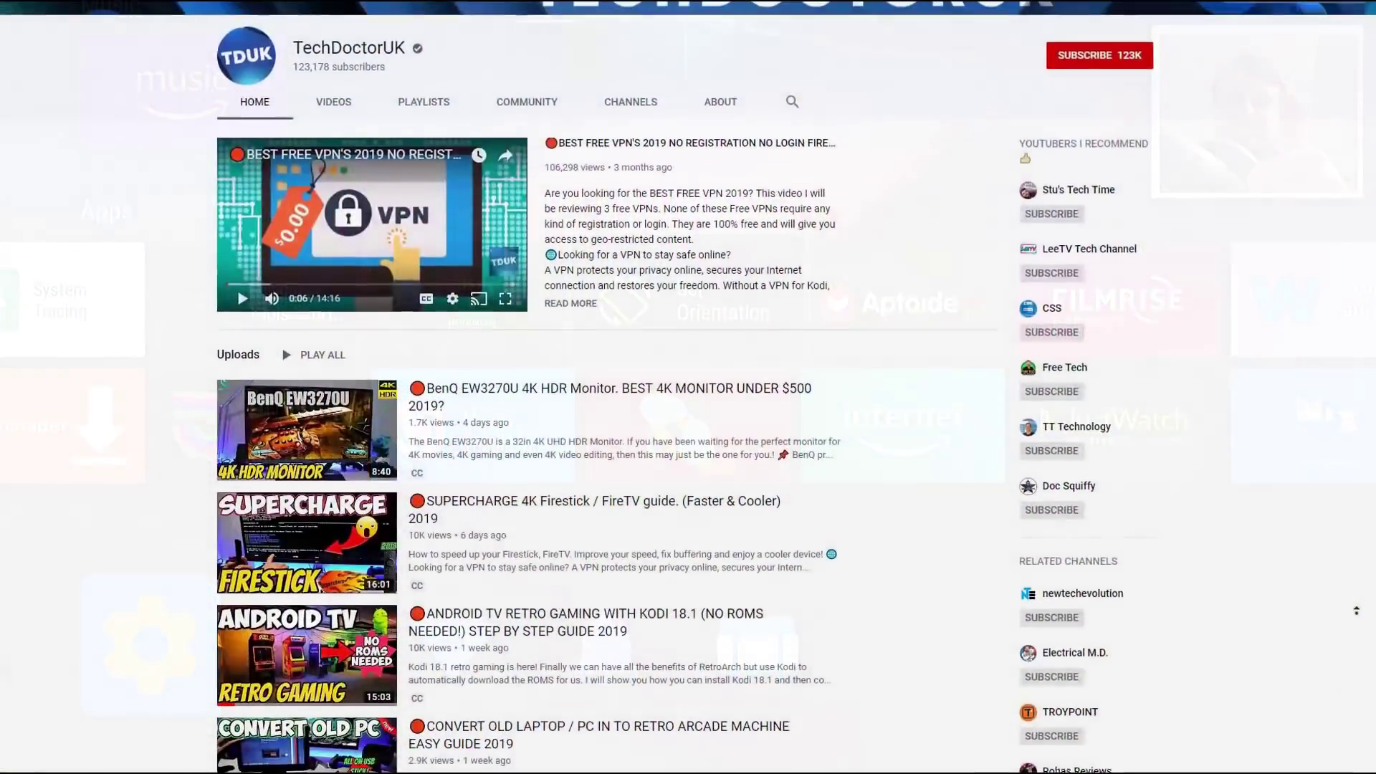
Subscribe to TECHDOCTORUK and switch its bell to notify about every new video
scroll(1348, 608, "up", 3)
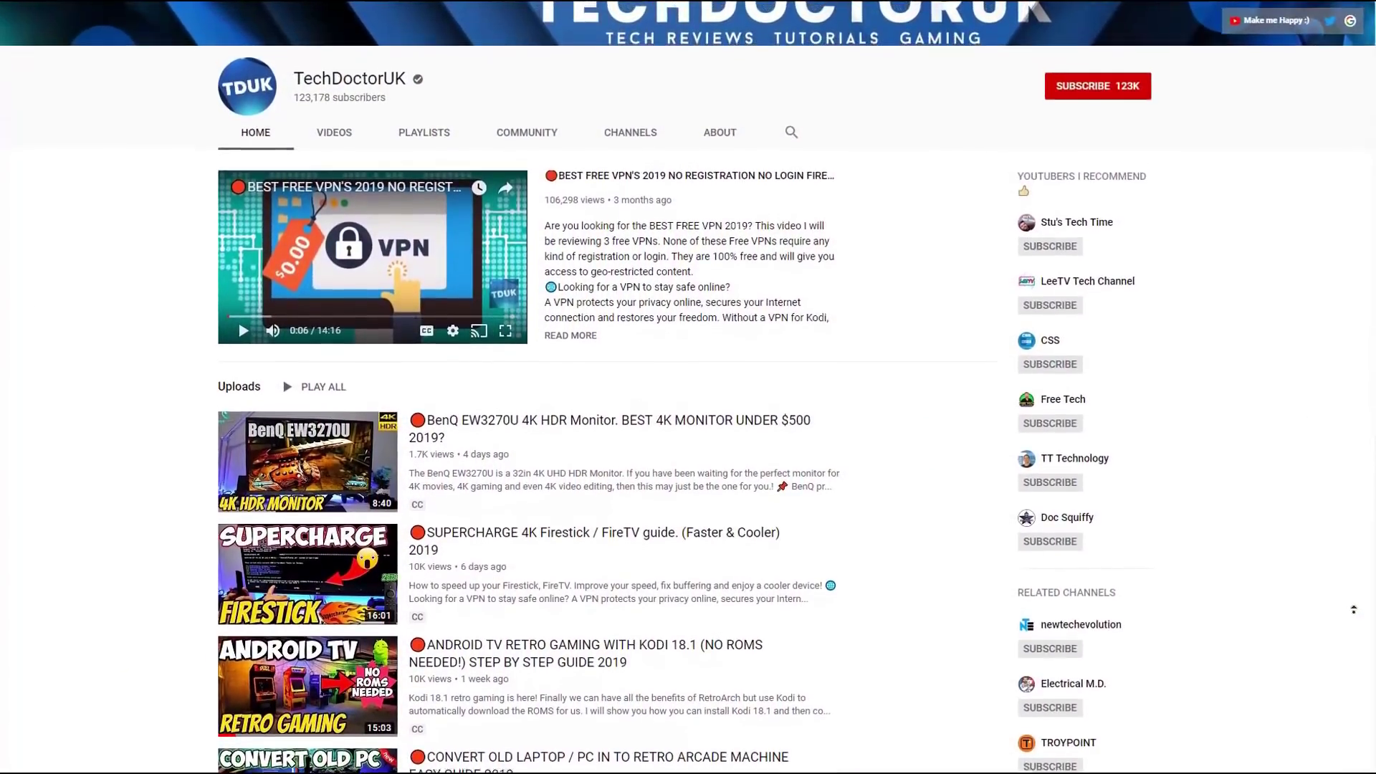
scroll(1349, 608, "up", 3)
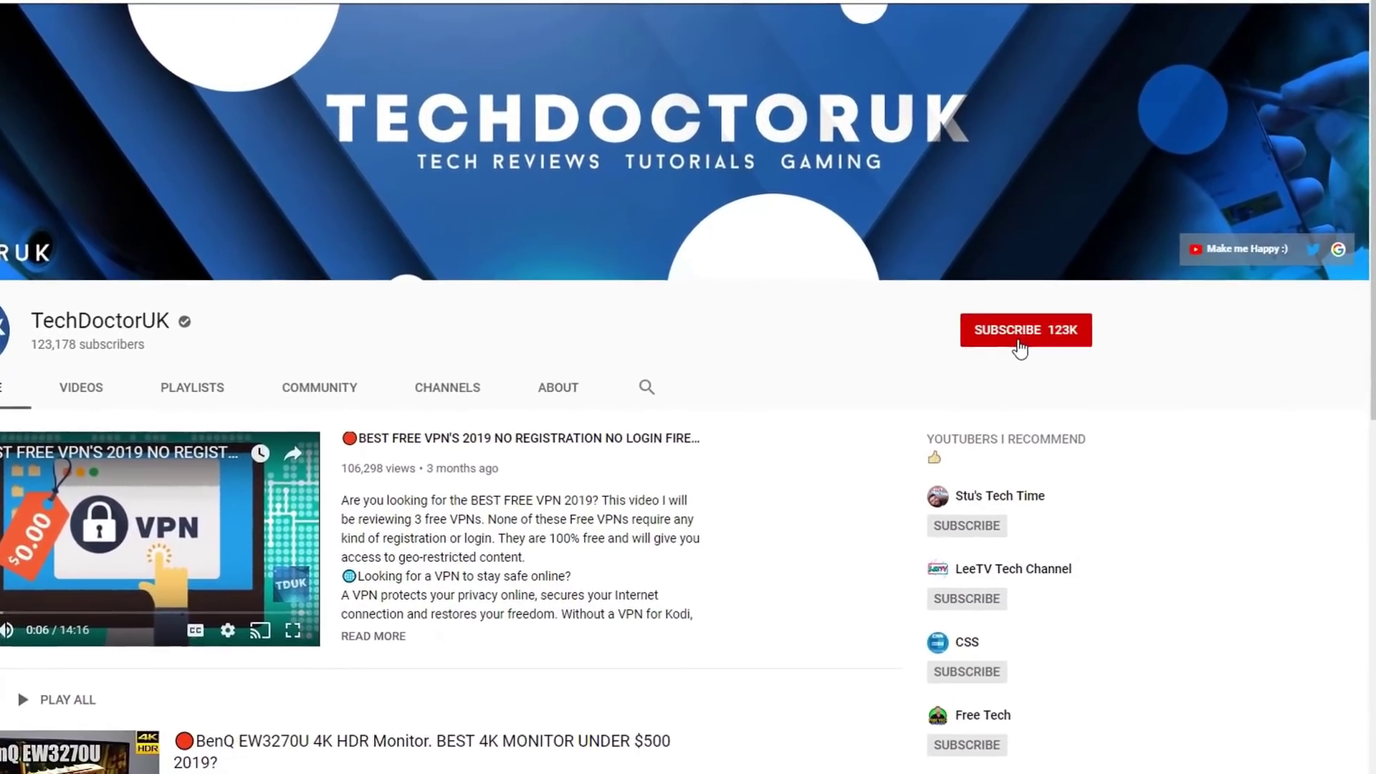
left_click(1058, 301)
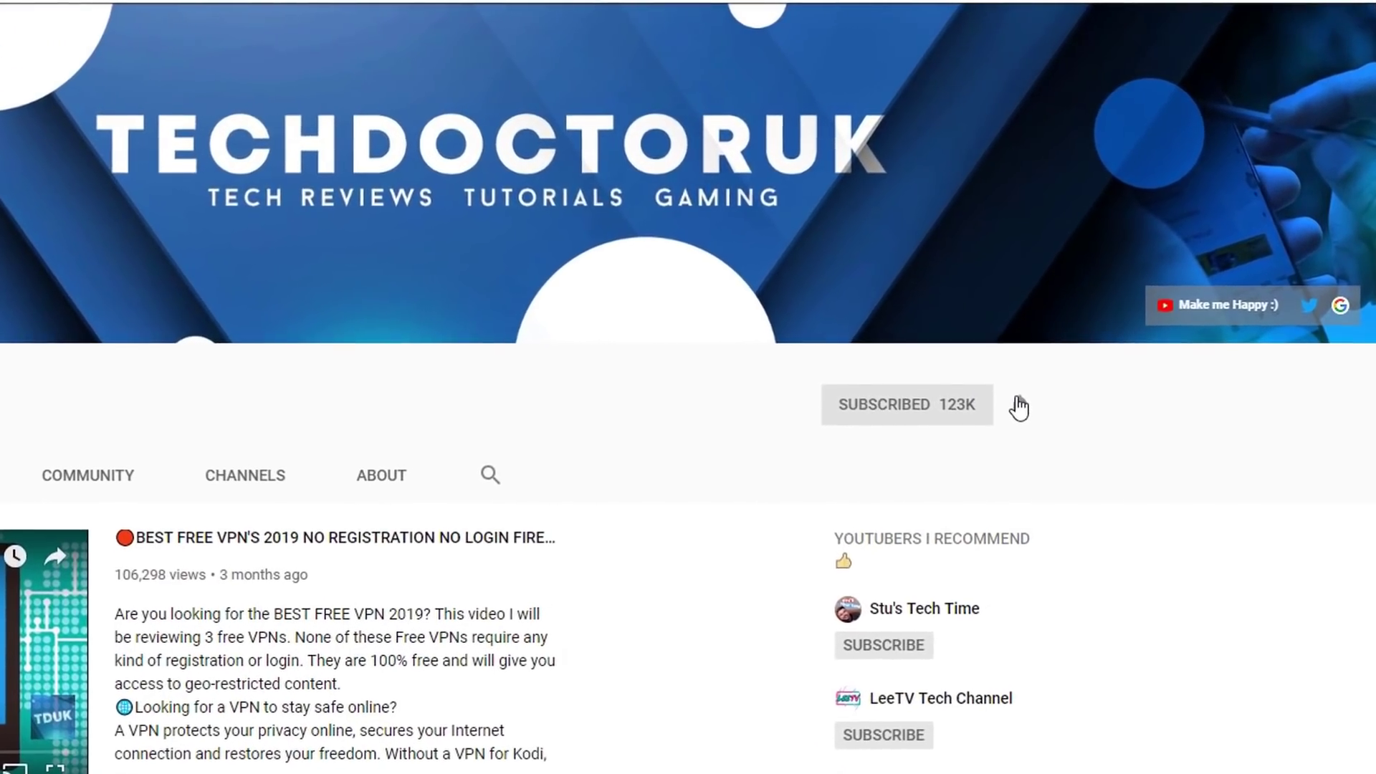
left_click(1047, 370)
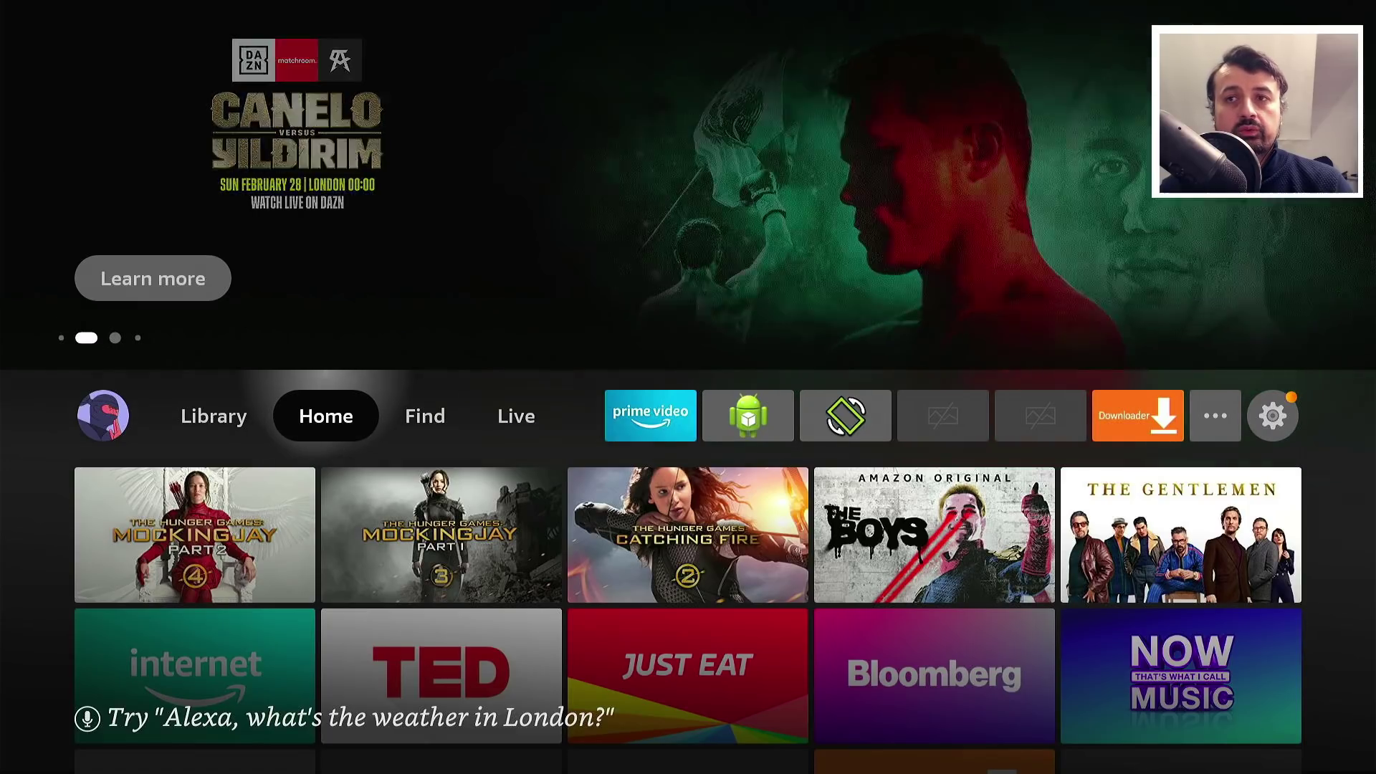
Launch Downloader from the home apps row and select its URL field
key("Right")
key("Right")
key("Right")
key("Right")
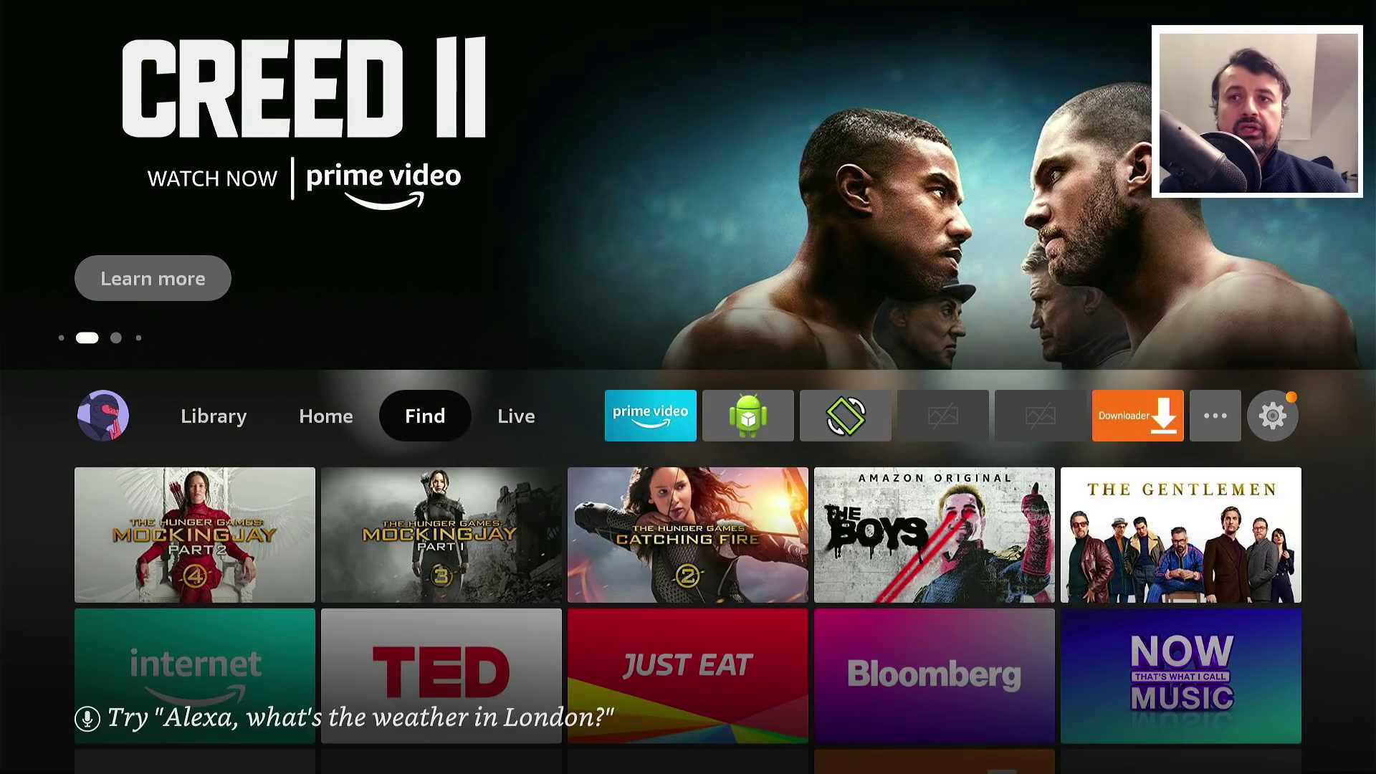
key("Right")
key("Right")
key("Right")
key("Right")
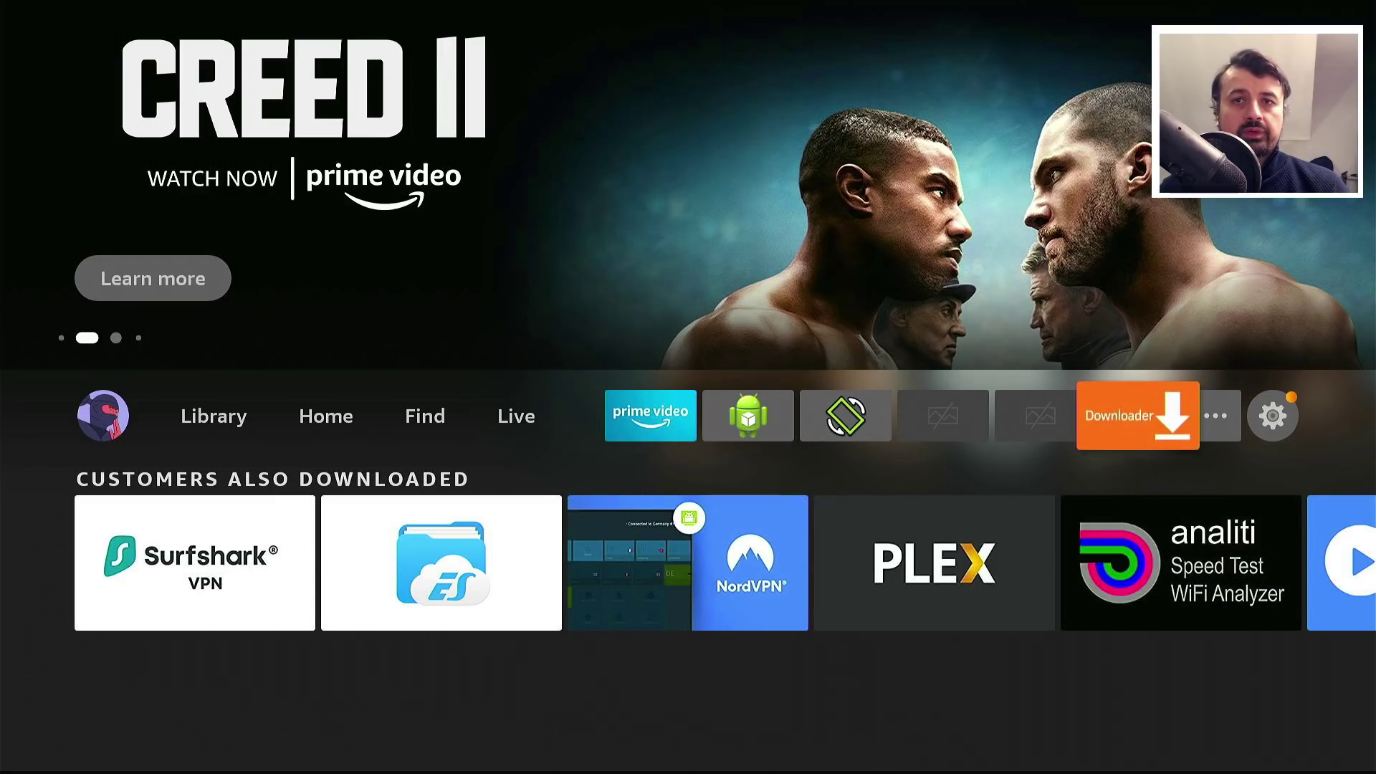
key("Return")
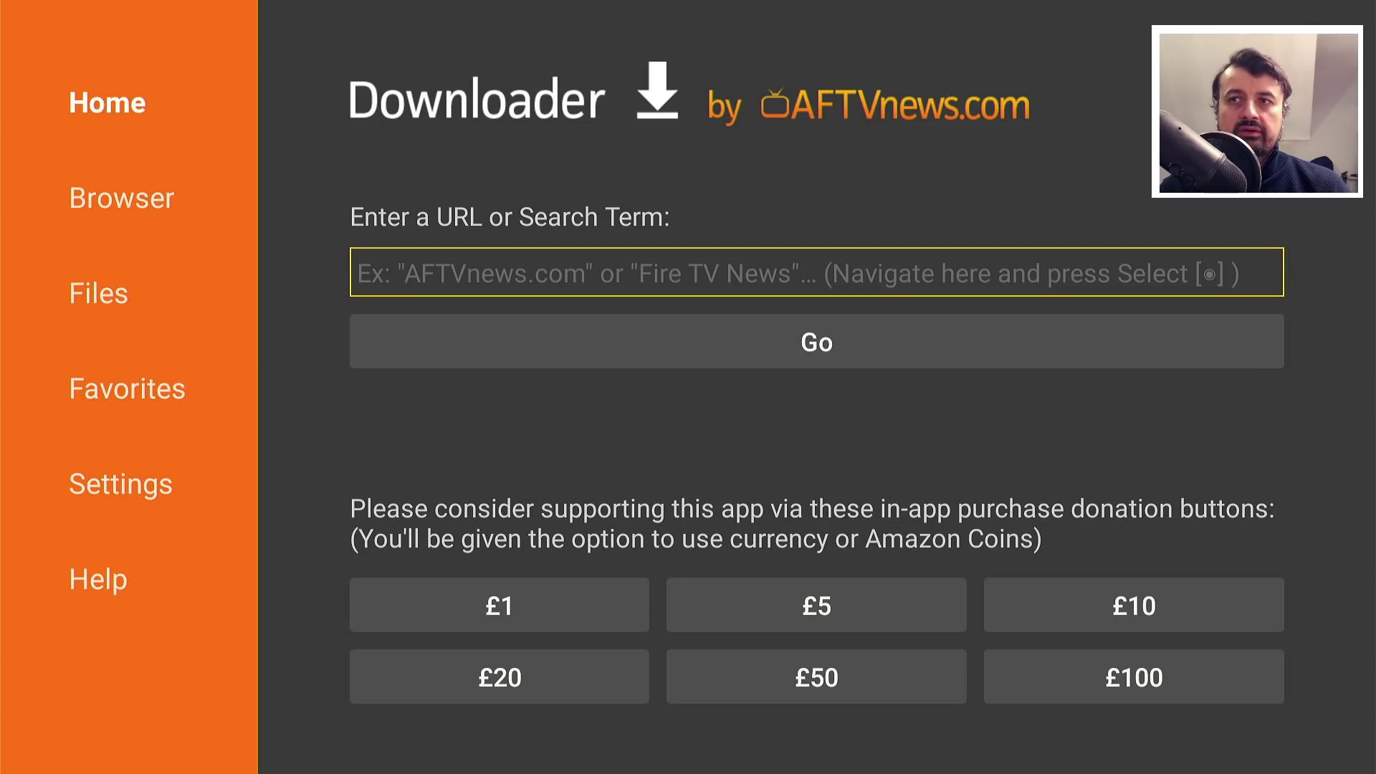
key("Return")
key("Right")
key("Right")
key("Right")
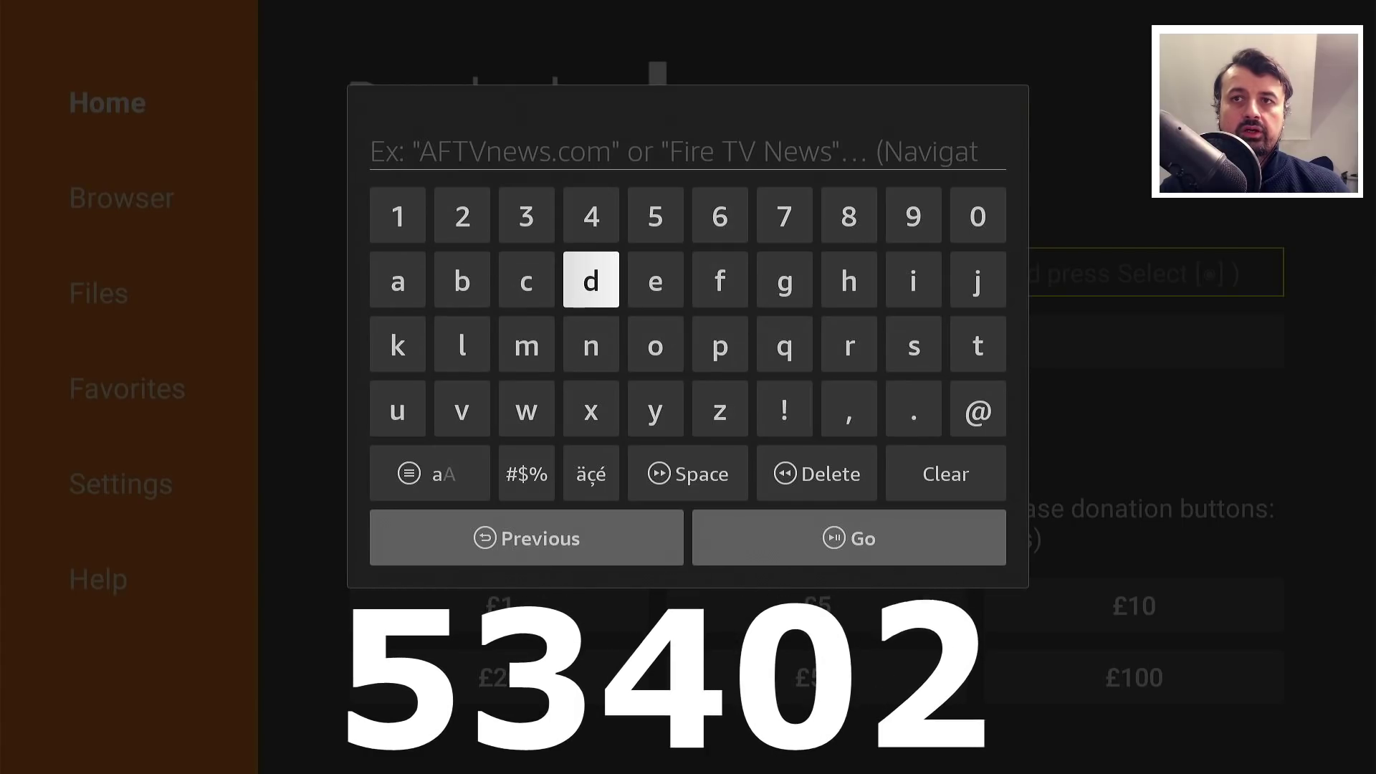
key("Up")
key("Right")
key("Return")
key("Left")
key("Left")
key("Return")
key("Right")
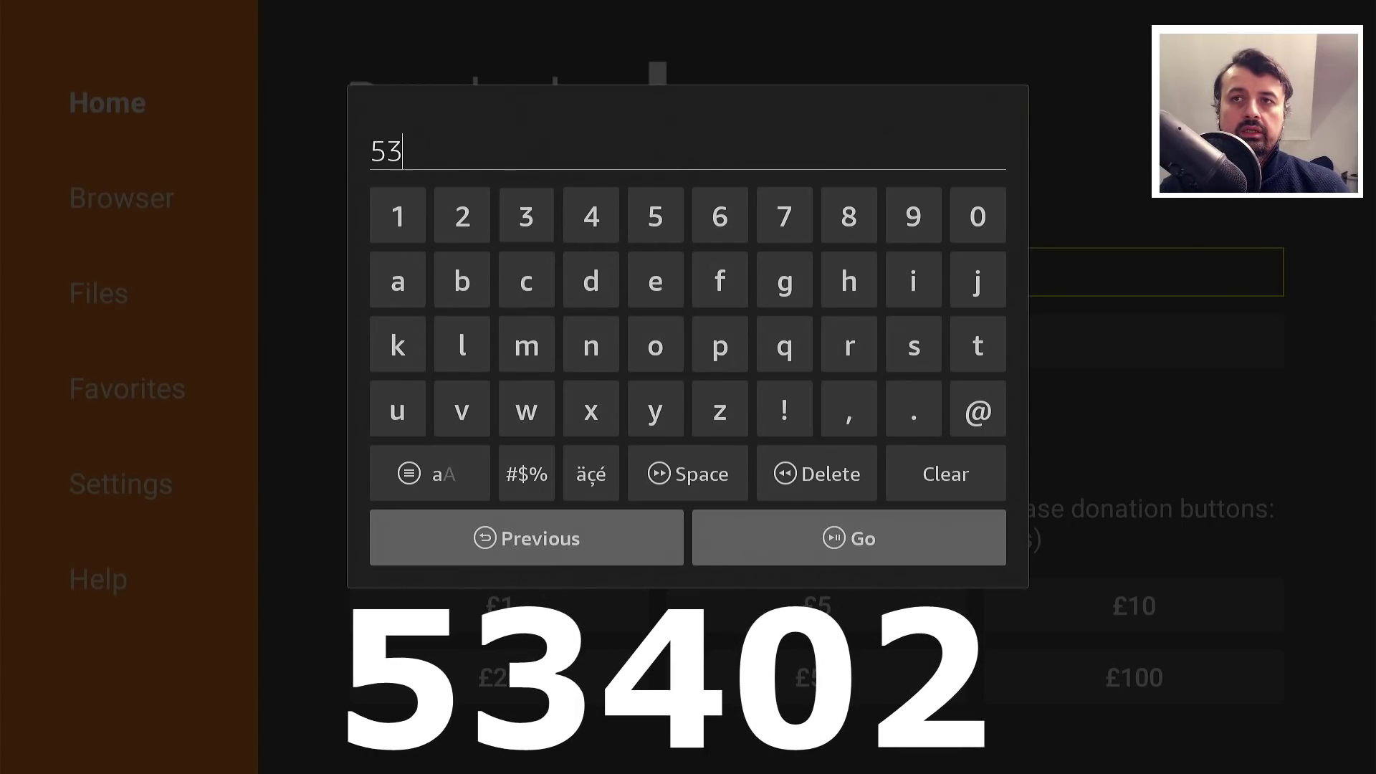
key("Return")
key("Right")
key("Right")
key("Right")
key("Right")
key("Right")
key("Right")
key("Return")
key("Right")
key("Right")
key("Return")
key("Down")
key("Down")
key("Down")
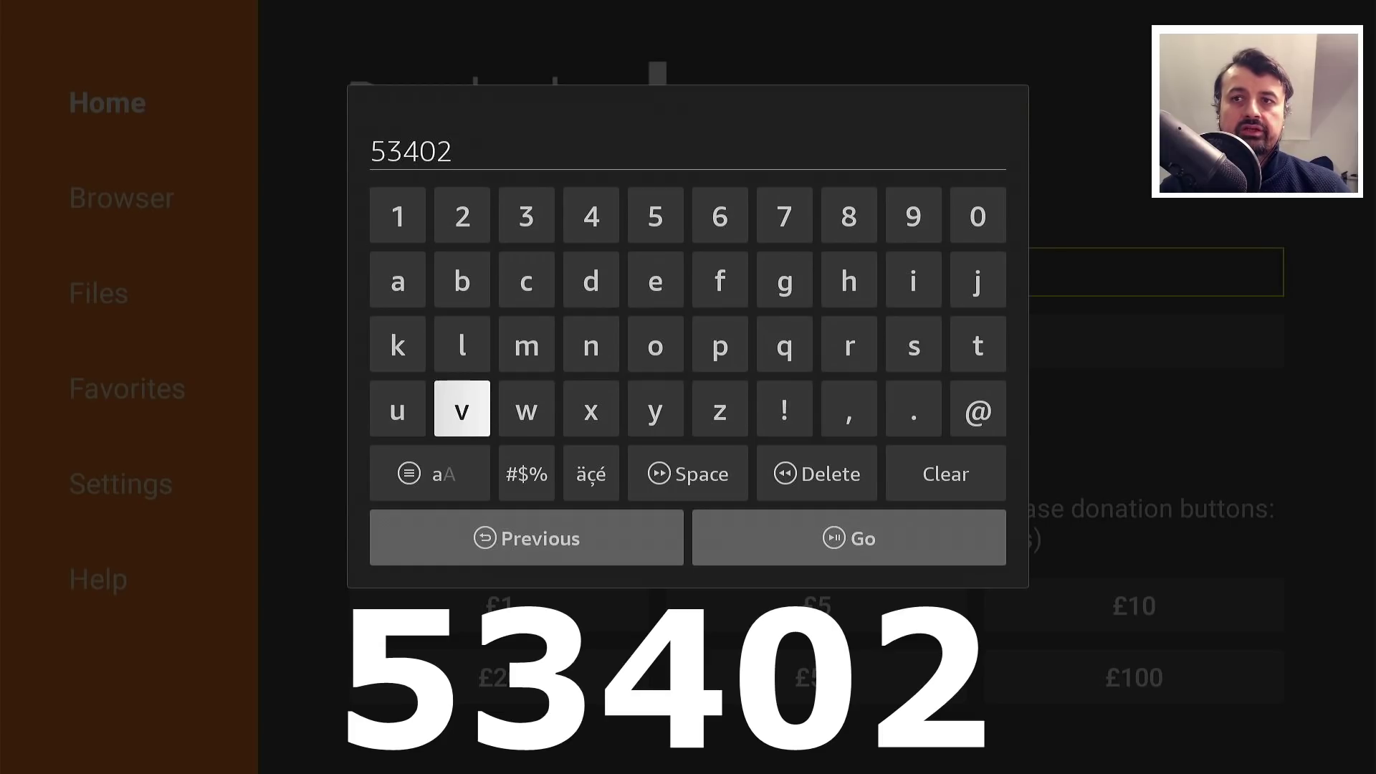
key("Down")
key("Down")
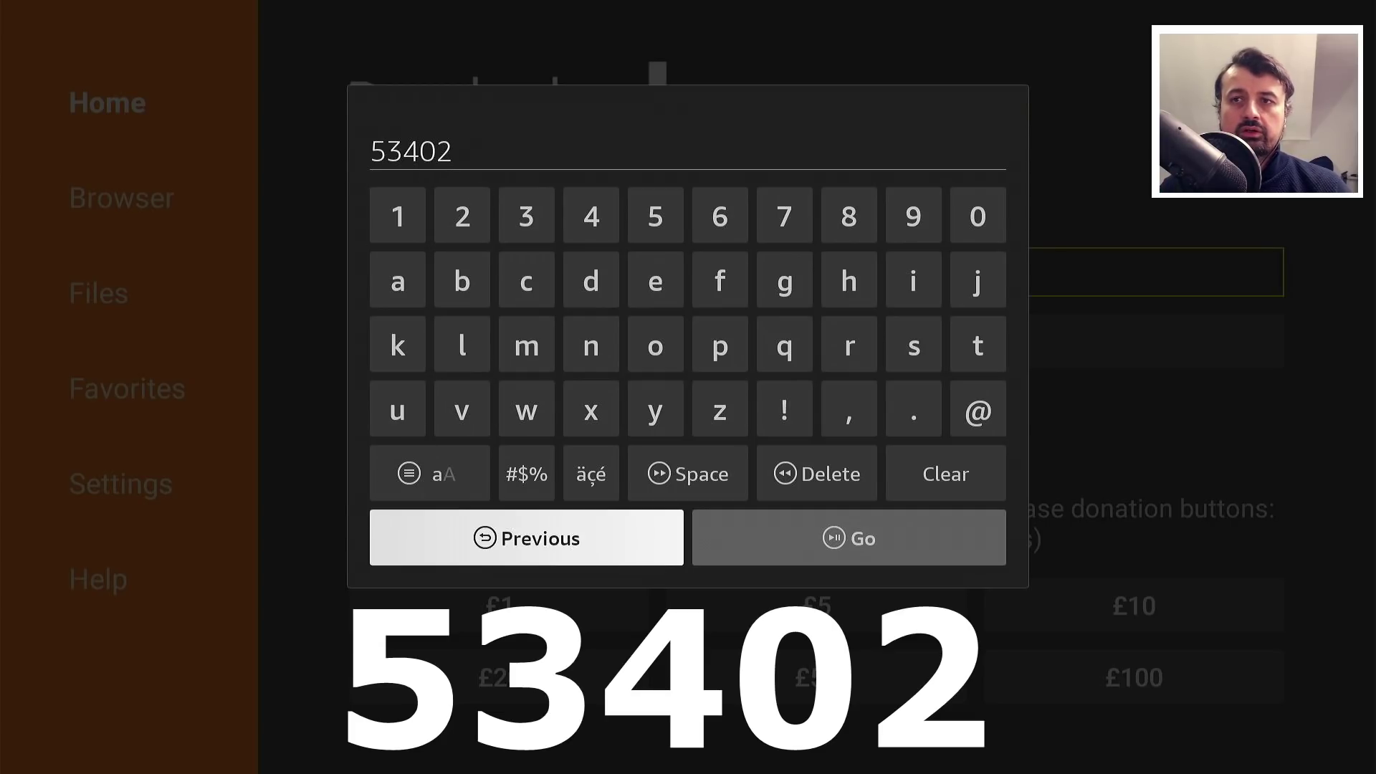
key("Right")
key("Return")
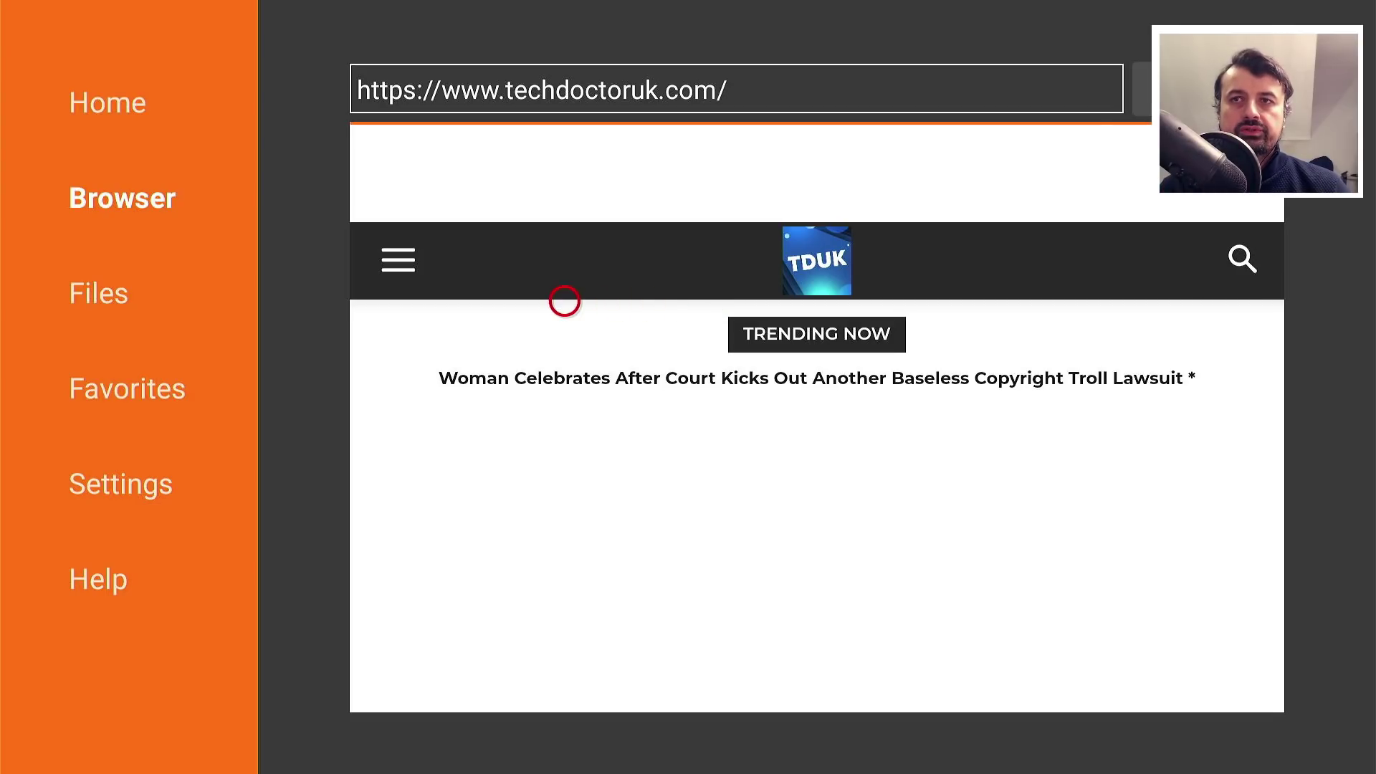
Open Tutorials from the site menu and pick the Launcher Manager For FireOS 6+ & Android TV Devices article
left_click(400, 267)
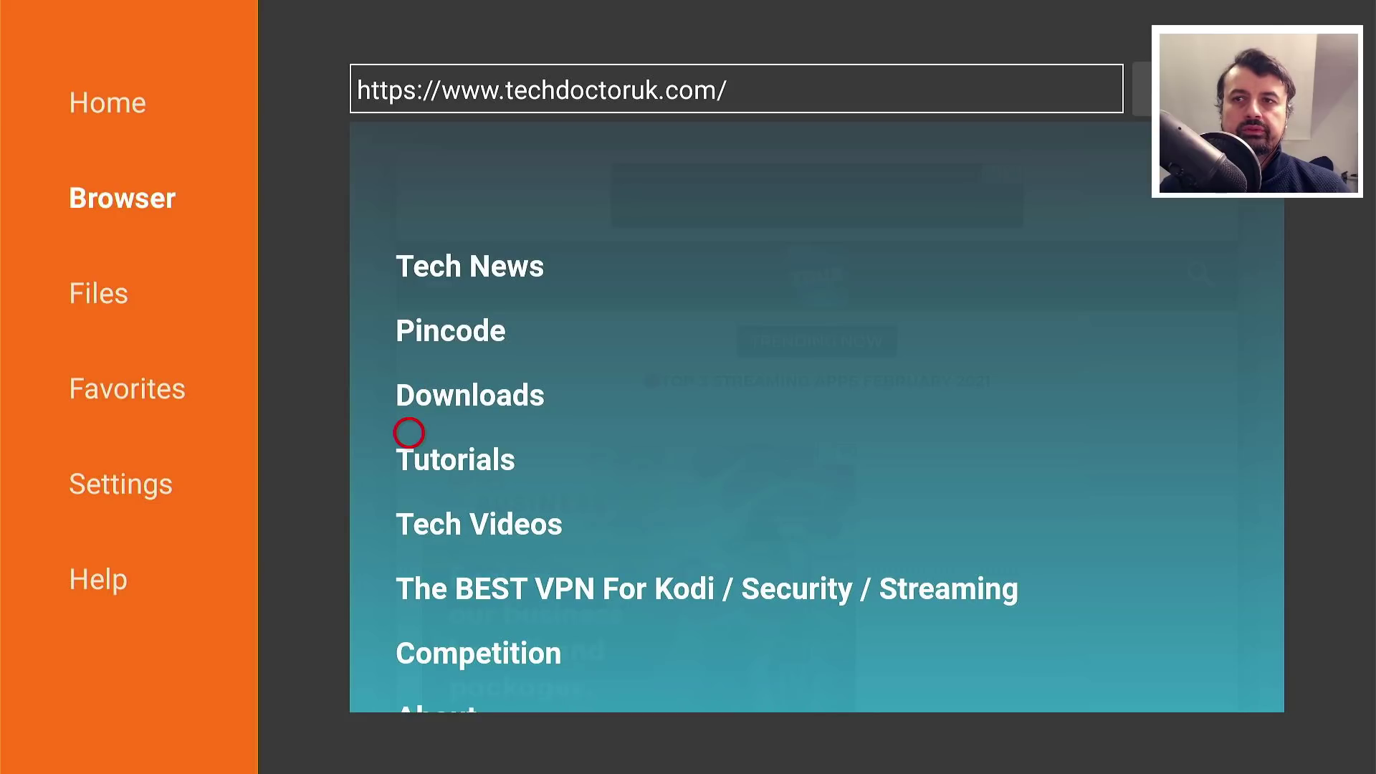
left_click(409, 466)
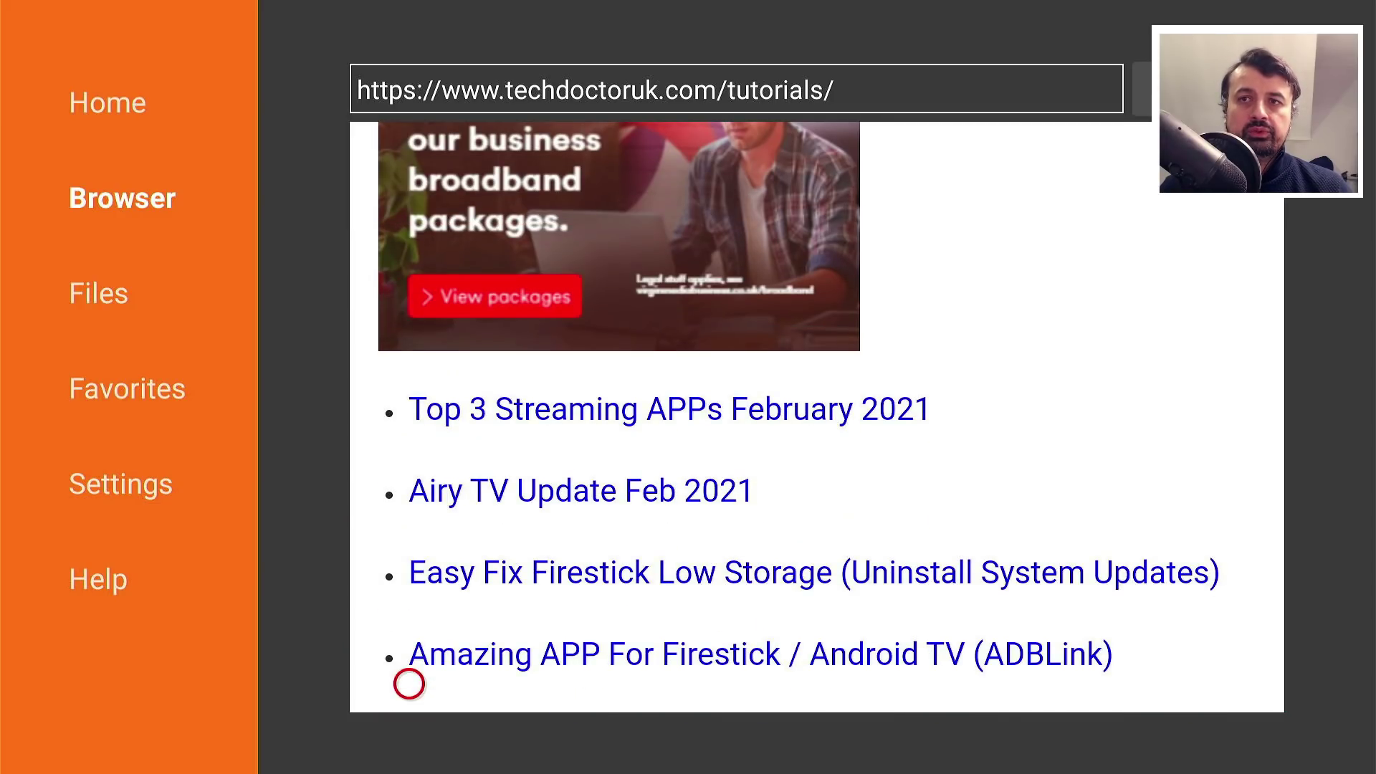
scroll(409, 683, "down", 4)
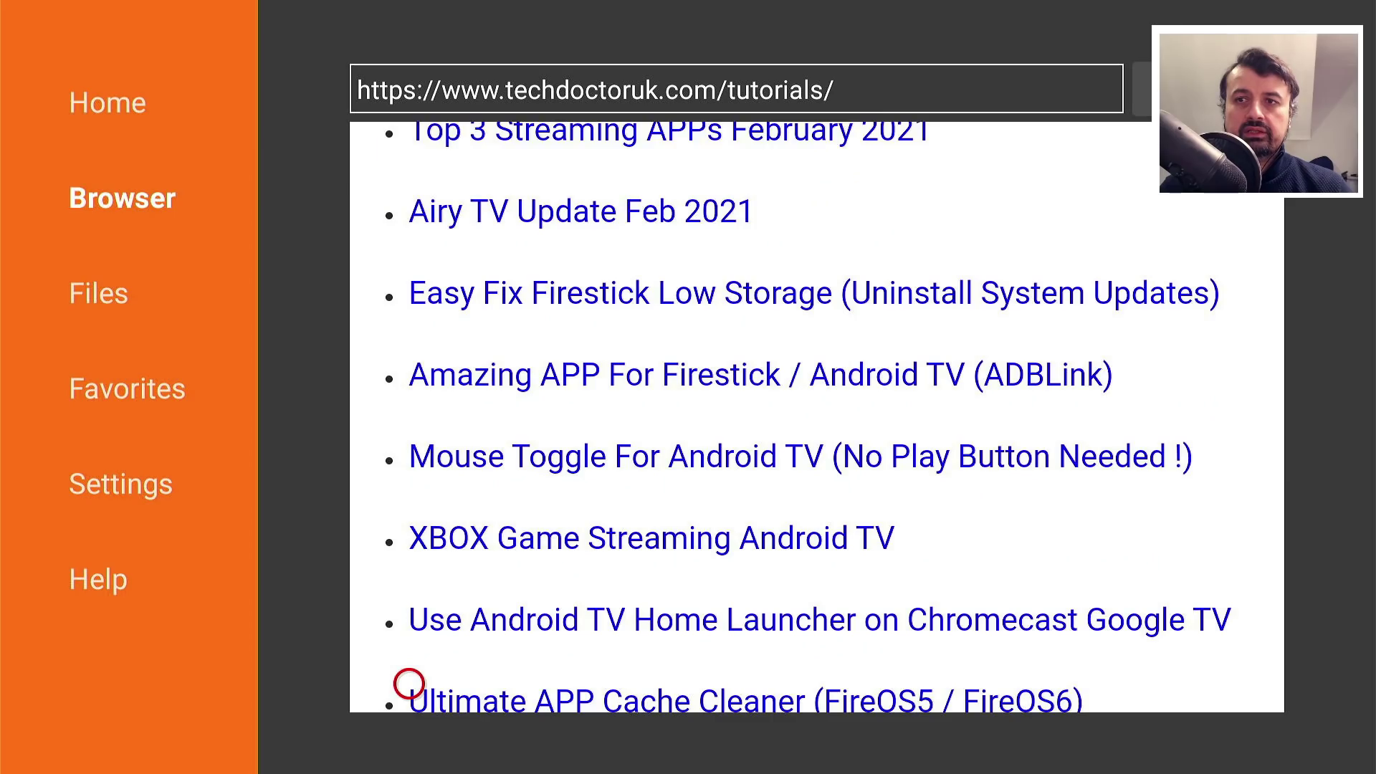
scroll(409, 683, "down", 10)
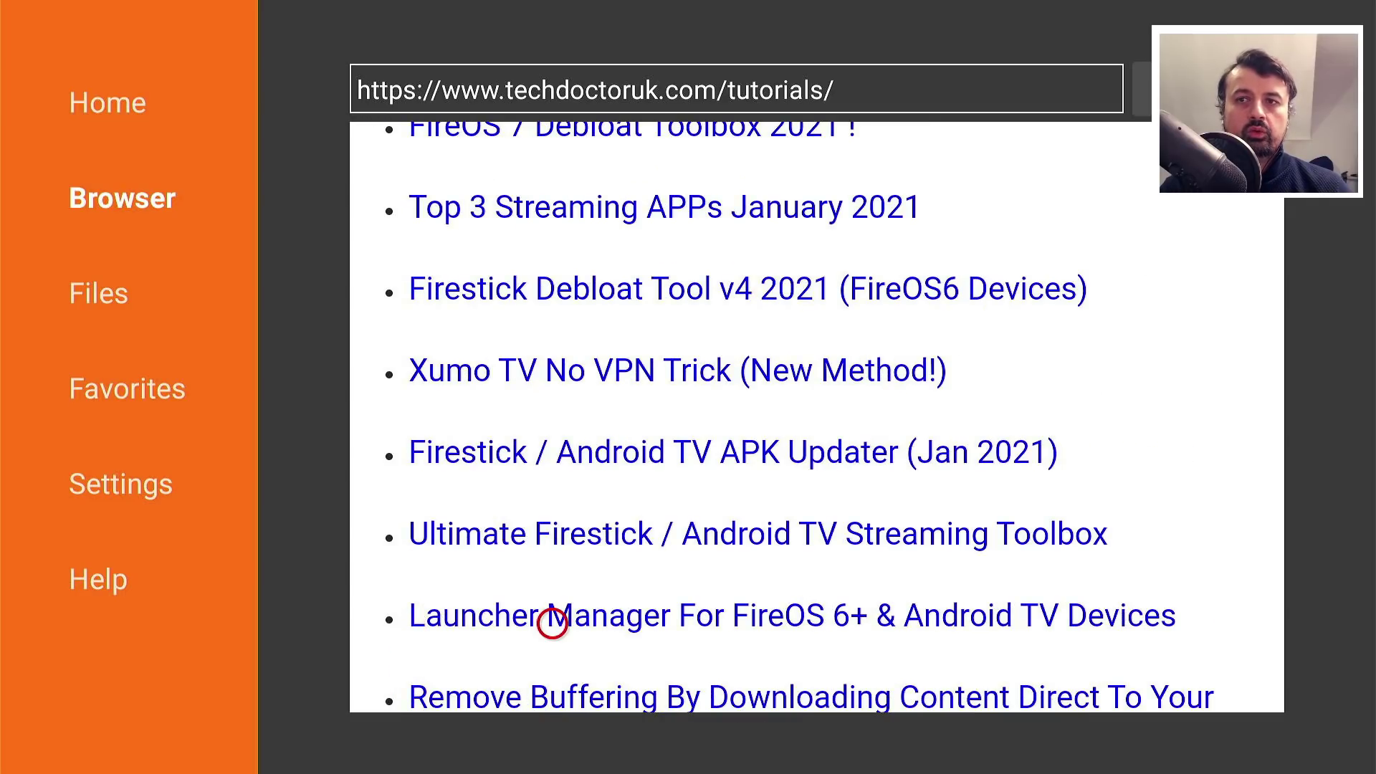
left_click(551, 622)
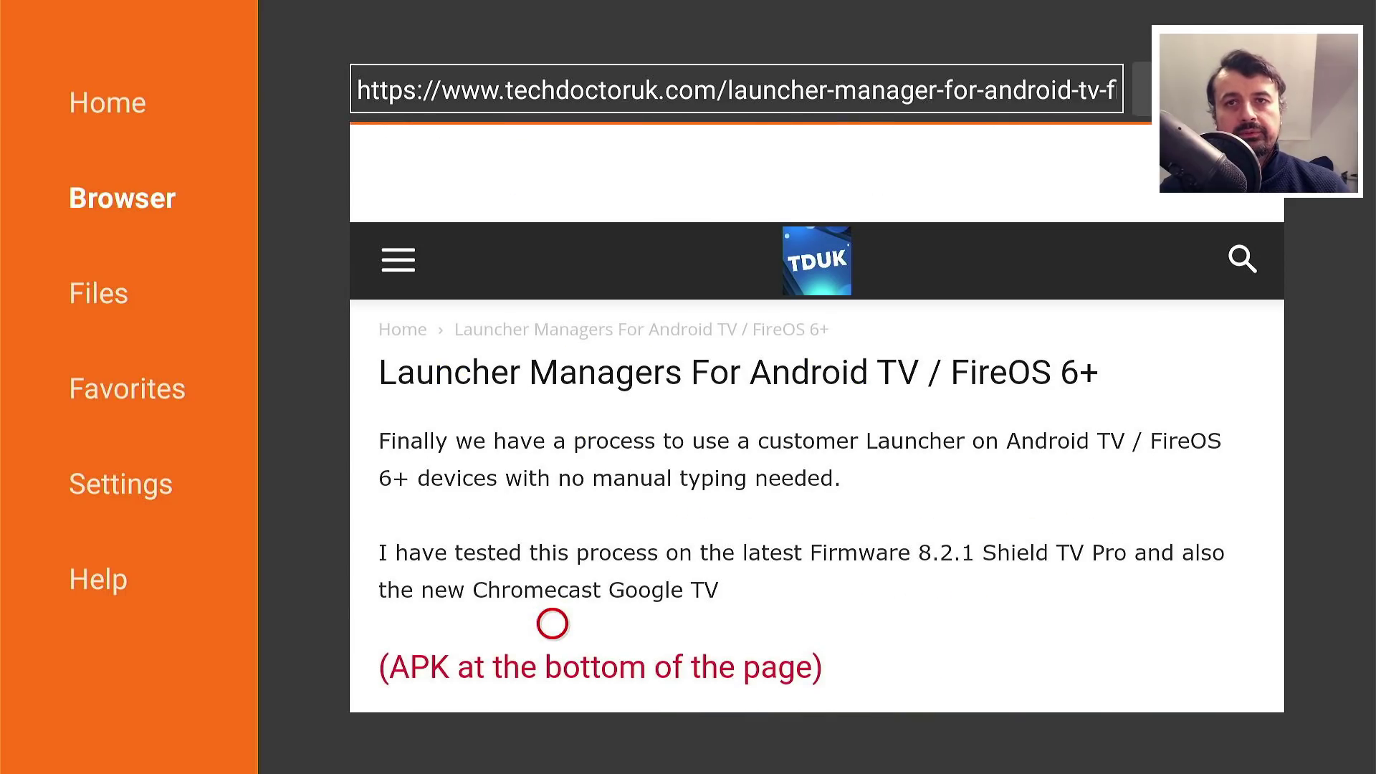
Scroll past Software Needed and open the Feb 2021 Update link for 4K Firestick / 2nd Gen Cube / Firestick Lite
scroll(552, 681, "down", 15)
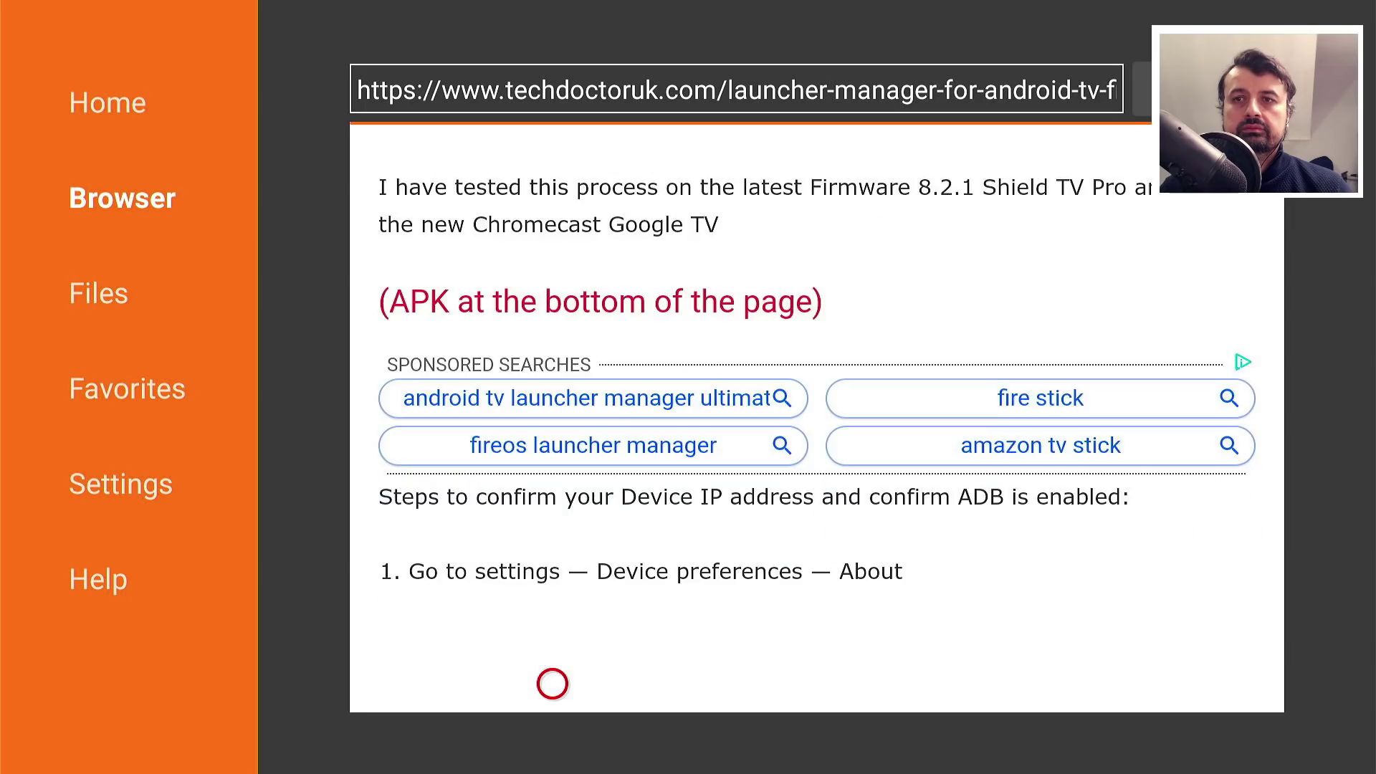
scroll(552, 683, "down", 10)
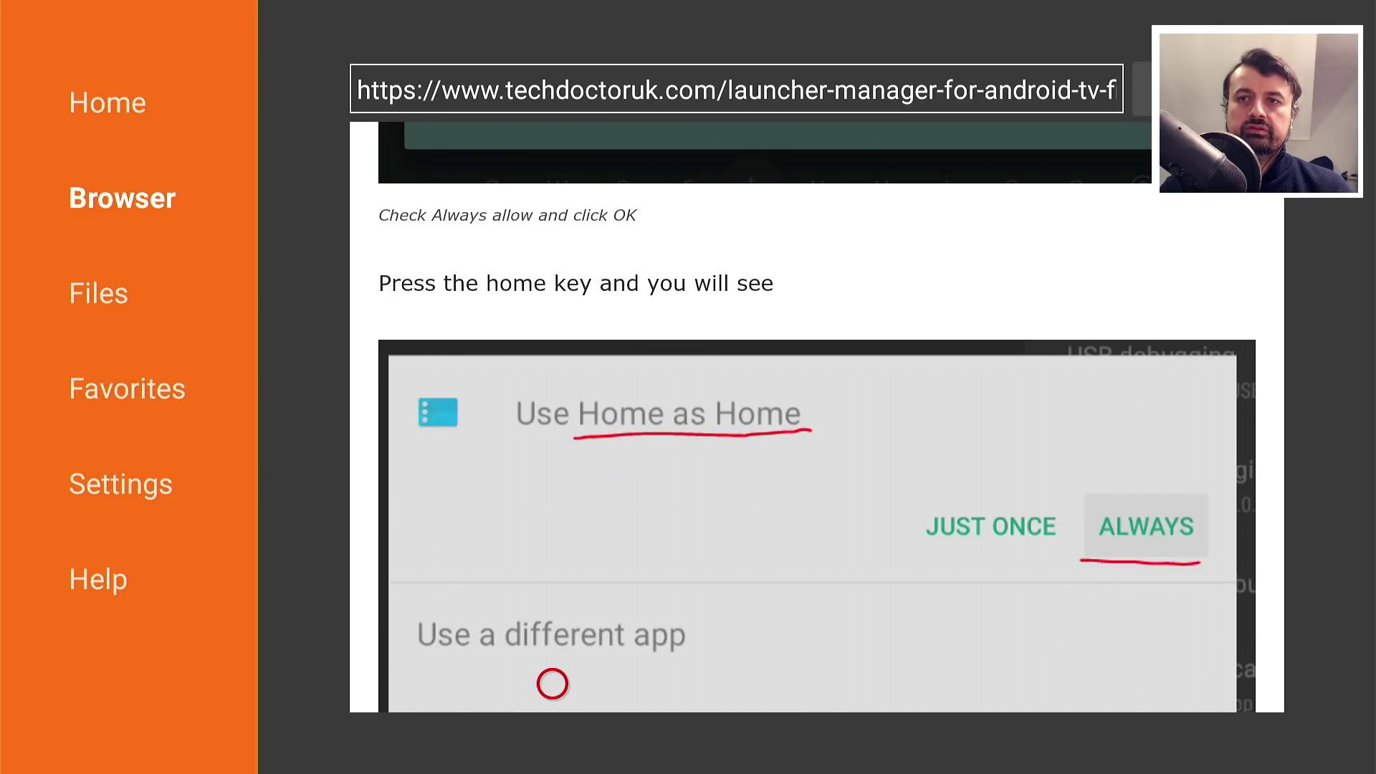
scroll(552, 681, "down", 8)
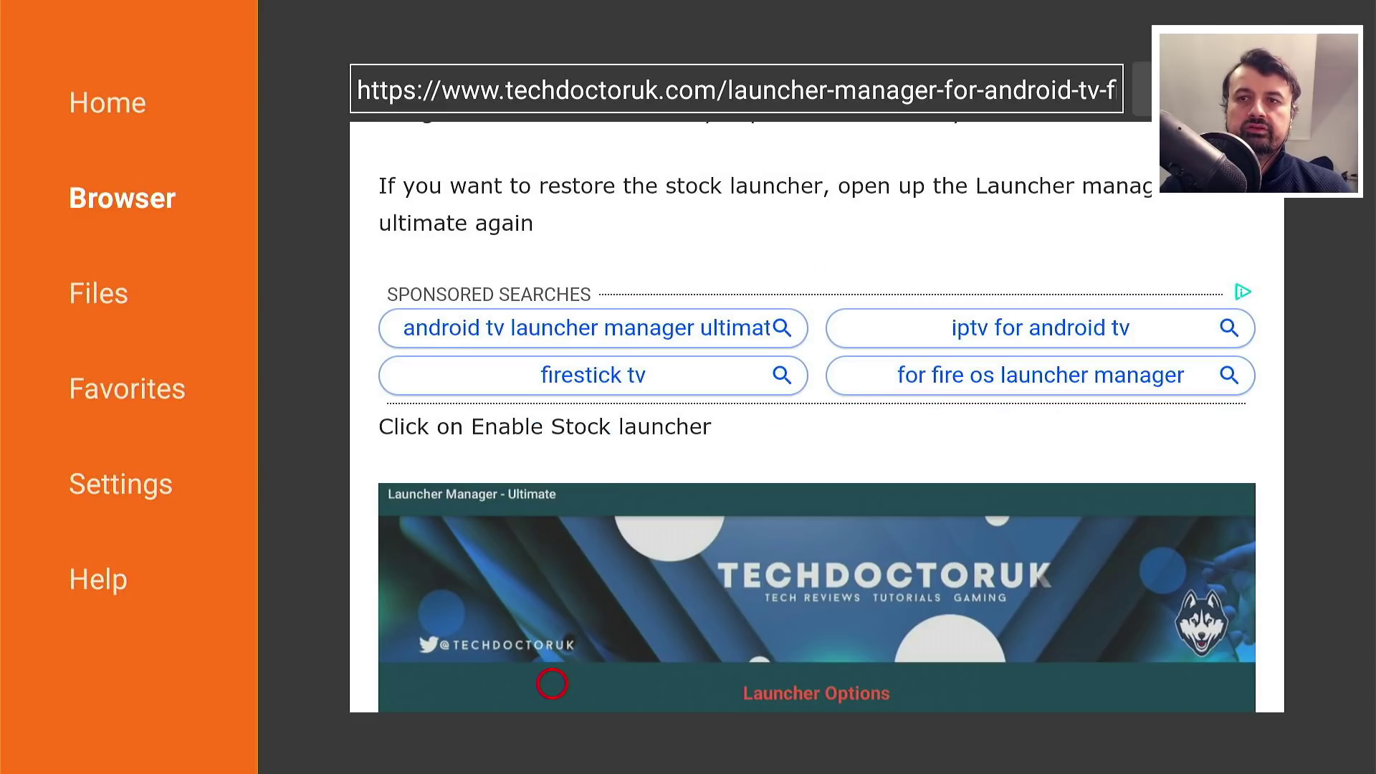
scroll(552, 684, "down", 10)
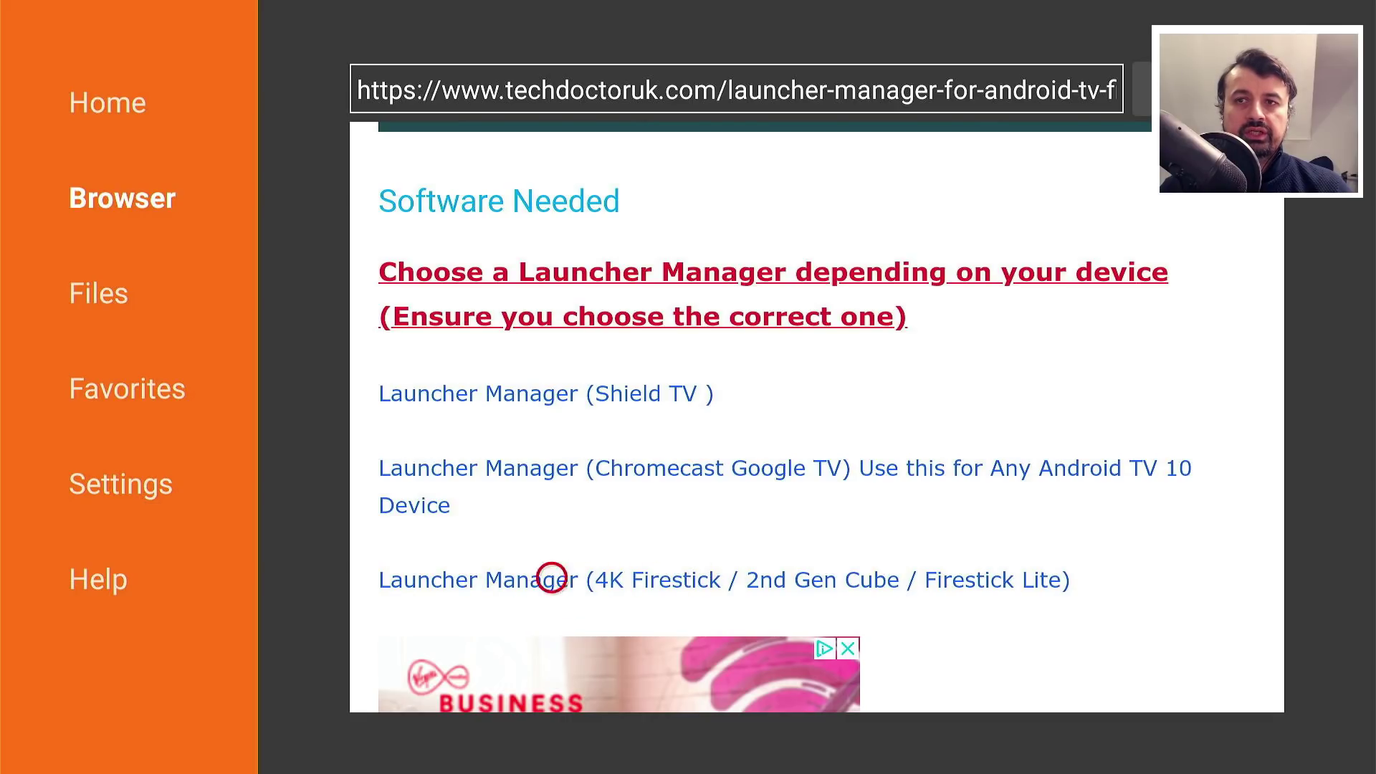
scroll(393, 682, "down", 8)
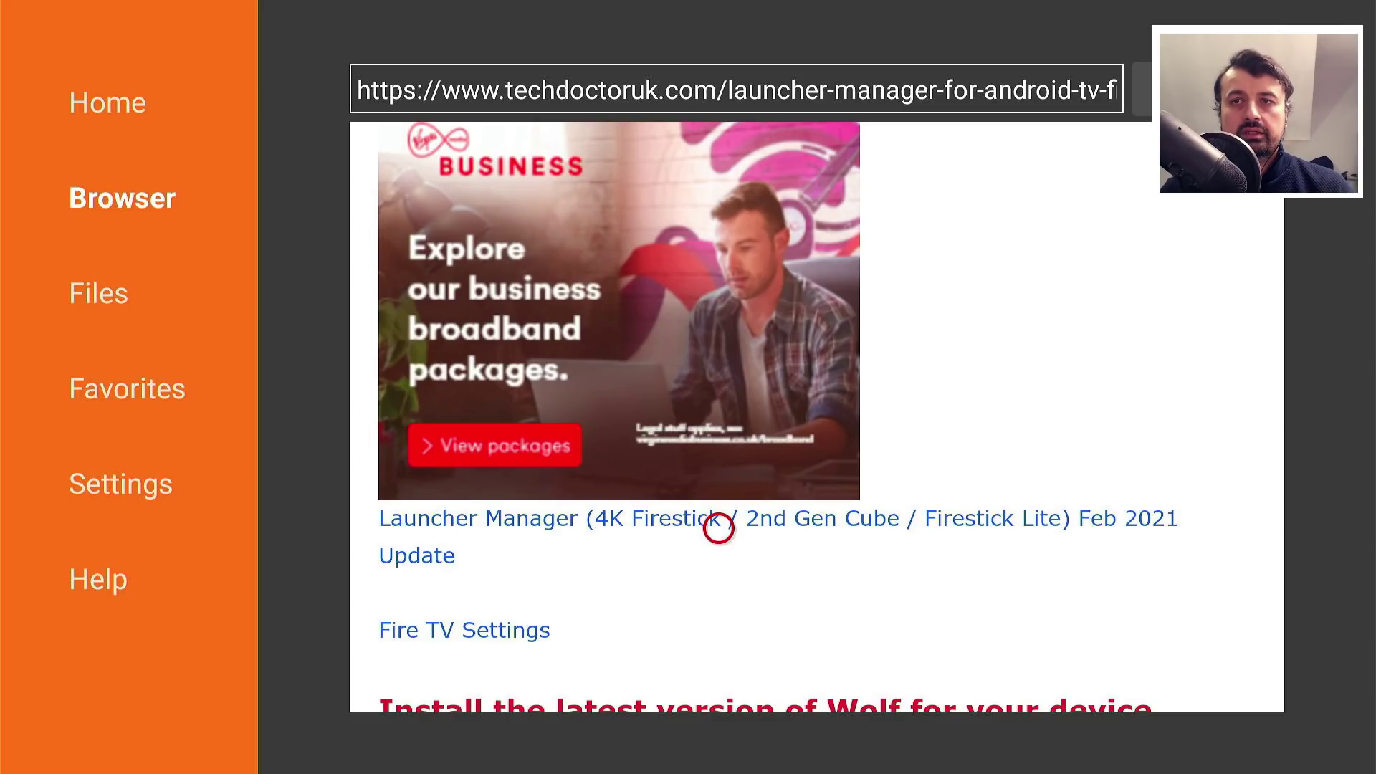
left_click(934, 529)
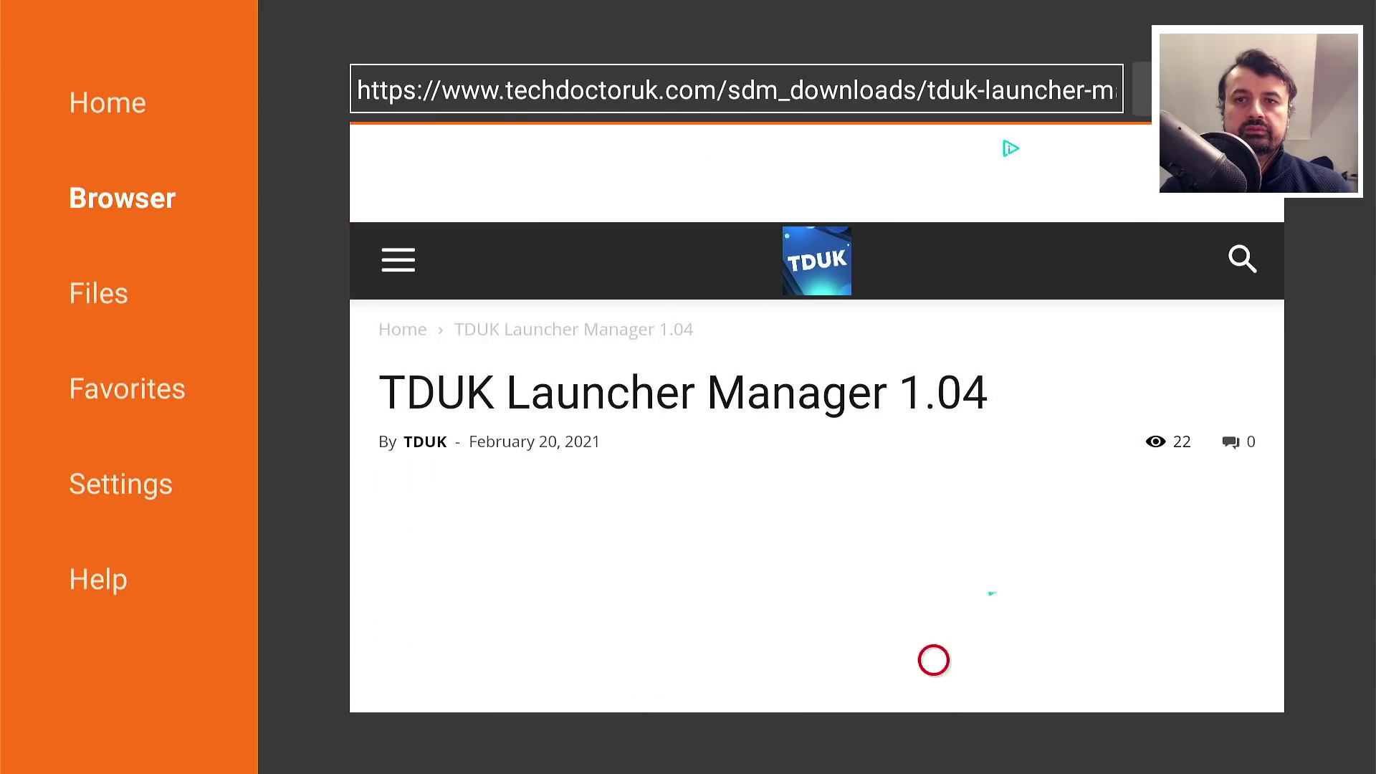
Scroll the TDUK Launcher Manager 1.04 page down to the Download Now! button below 2588 Downloads
scroll(934, 682, "down", 5)
scroll(599, 679, "down", 5)
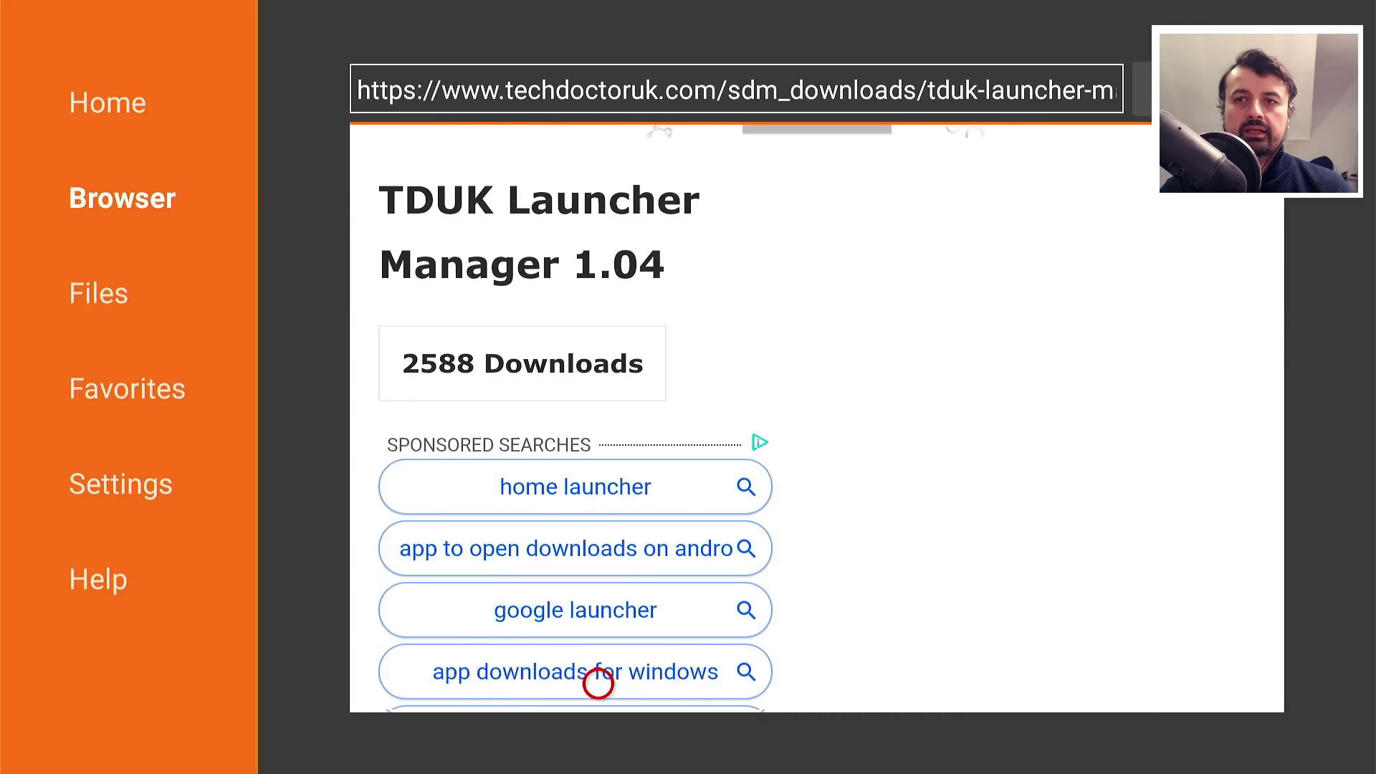
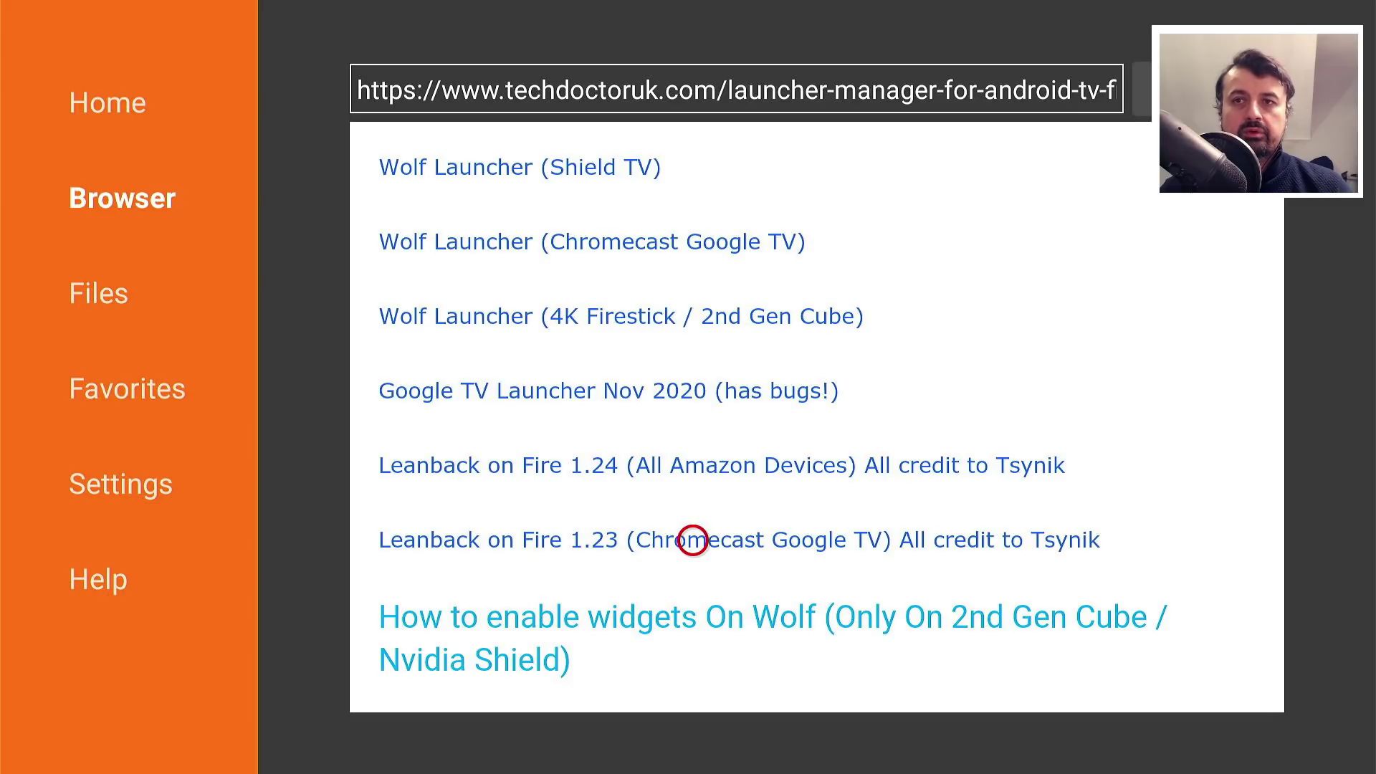
Open the Leanback on Fire 1.24 page and start downloading its APK with Download Now
left_click(692, 457)
scroll(693, 674, "down", 3)
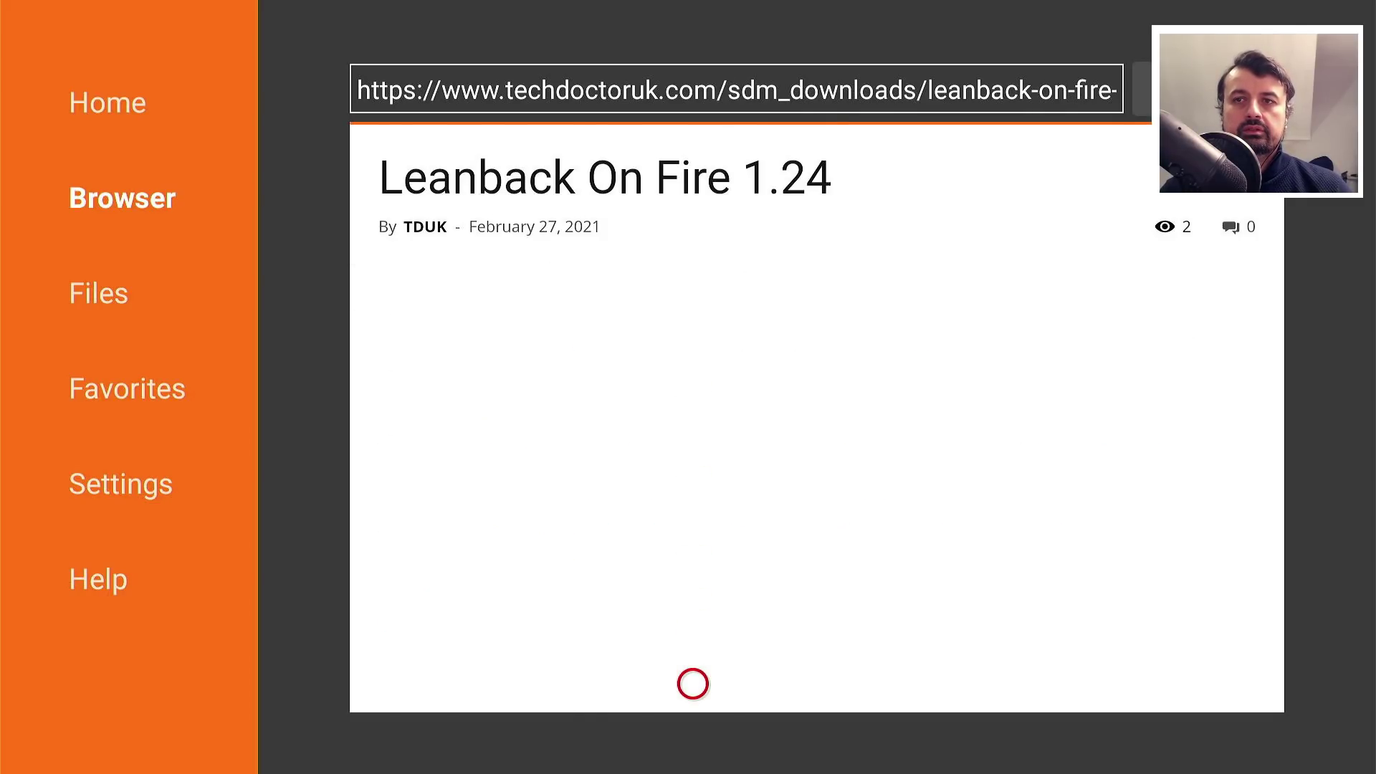
scroll(692, 683, "down", 5)
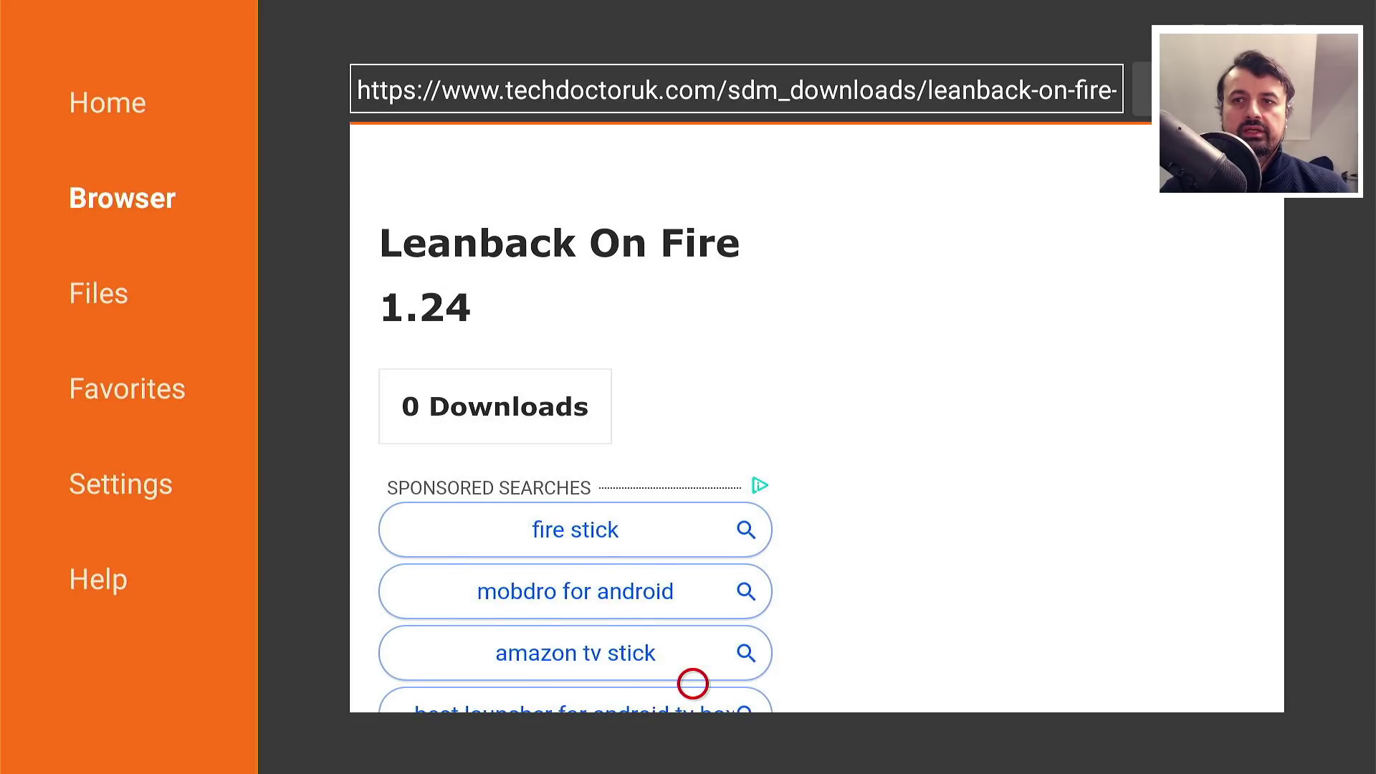
scroll(693, 683, "down", 5)
left_click(476, 443)
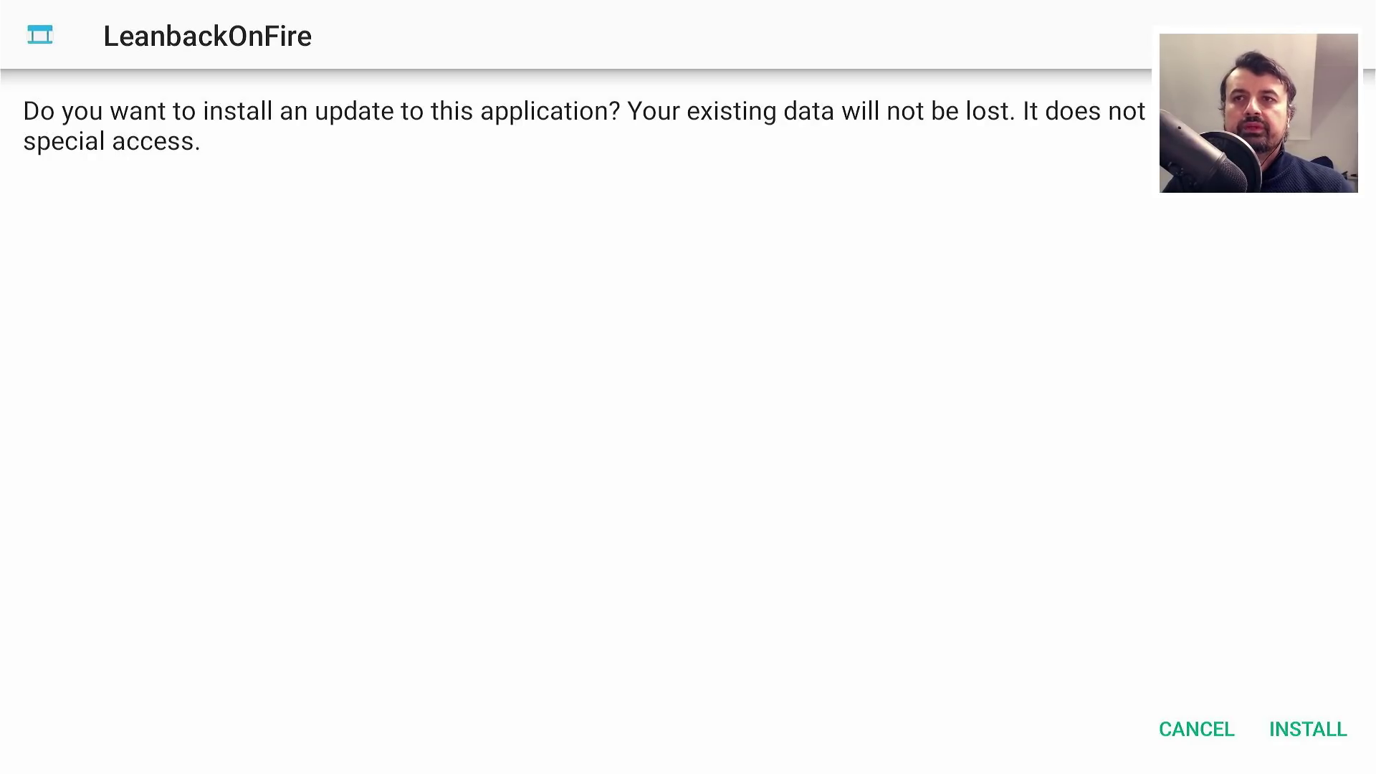
Install the LeanbackOnFire update, delete its downloaded APK, and return to the Fire TV home
key("Return")
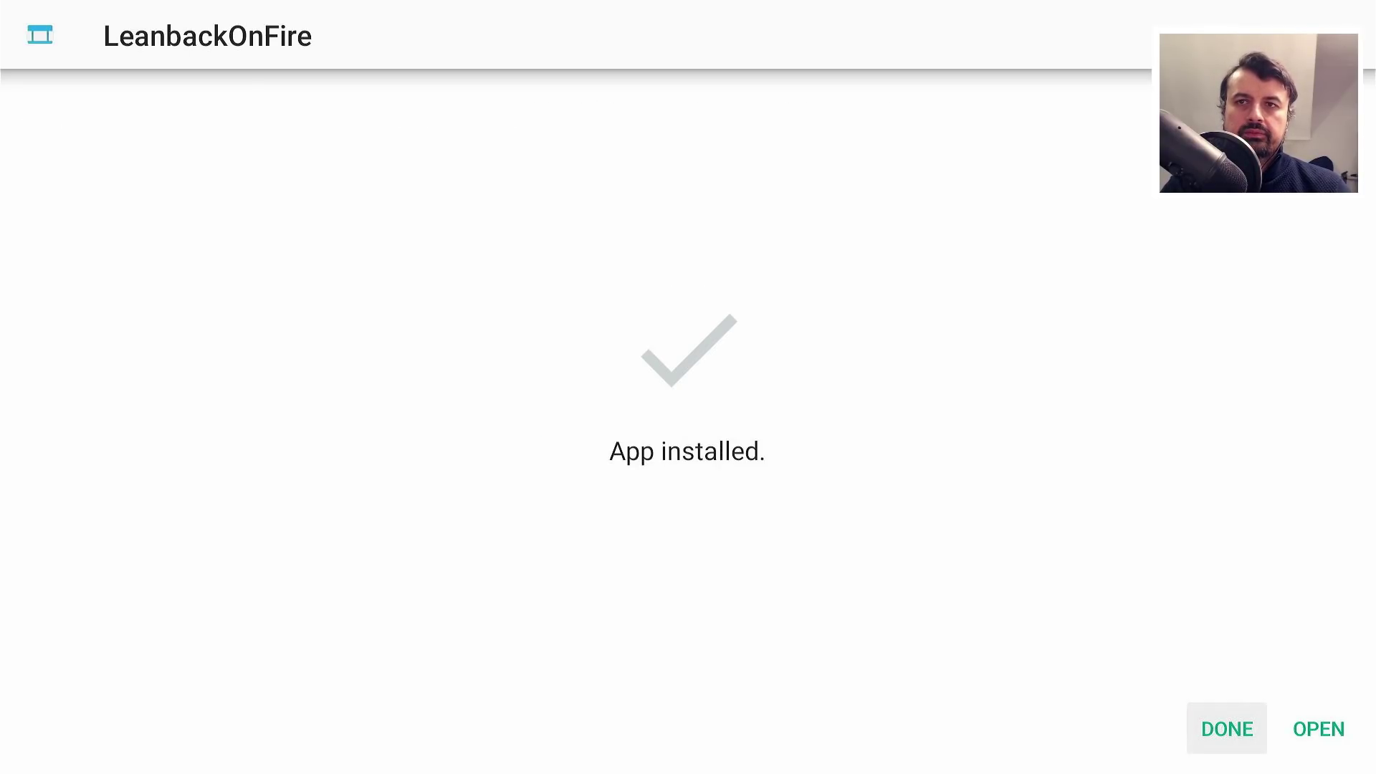
key("Return")
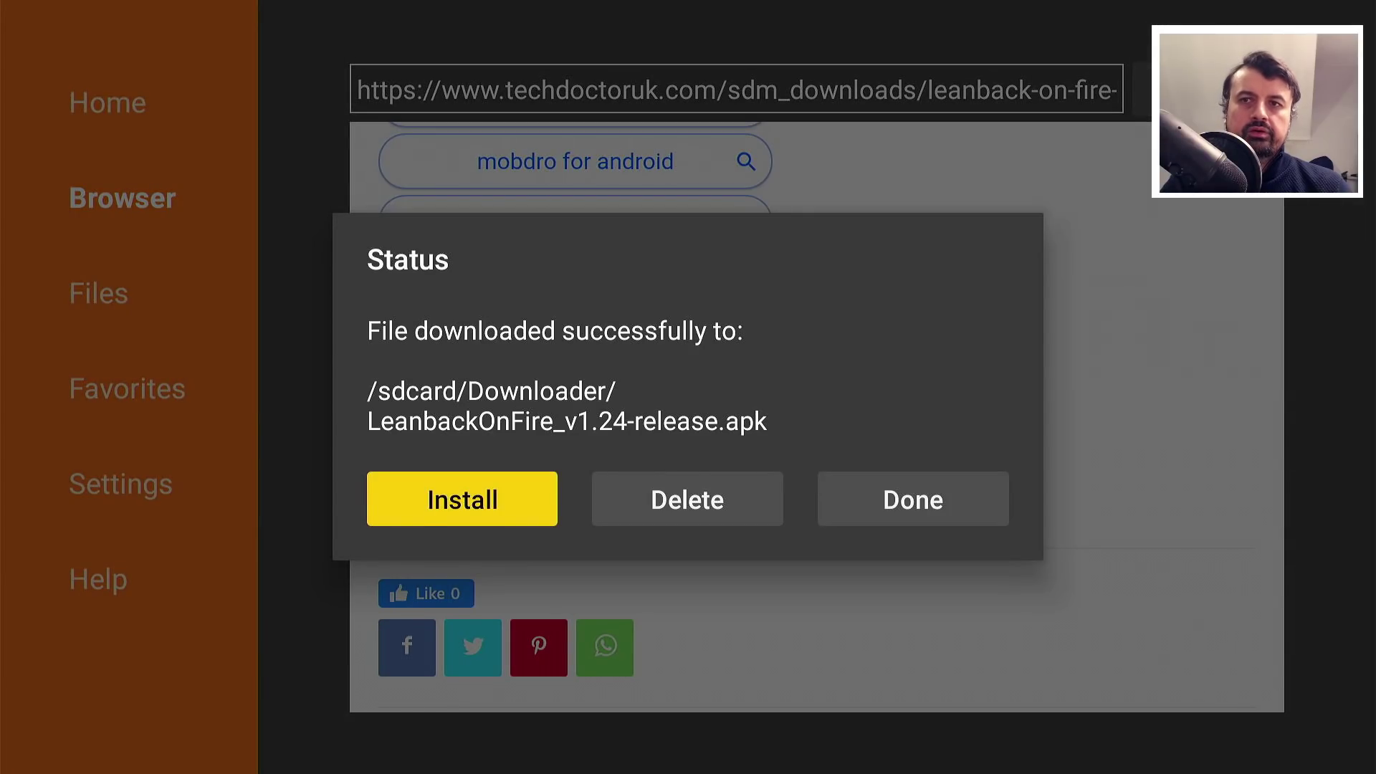
key("Right")
key("Return")
key("Left")
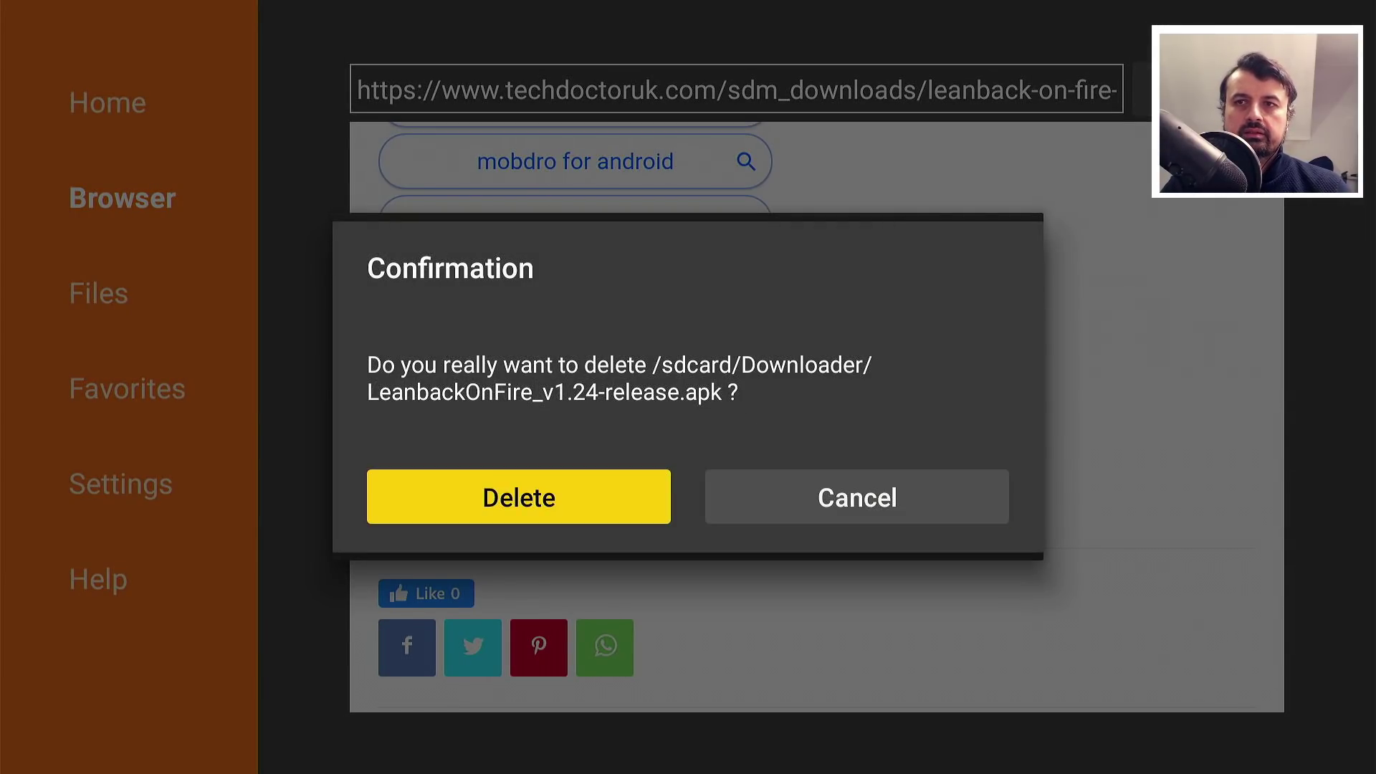
key("Return")
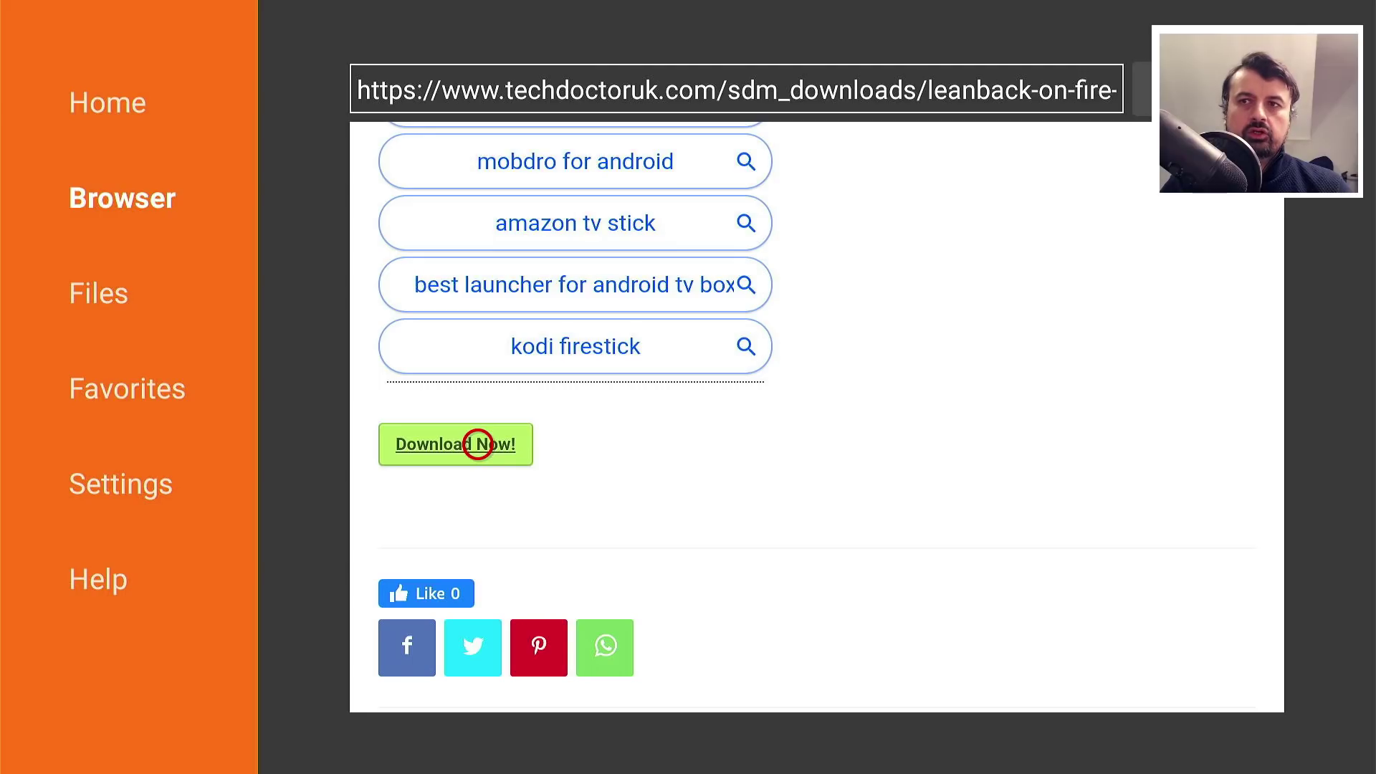
key("Home")
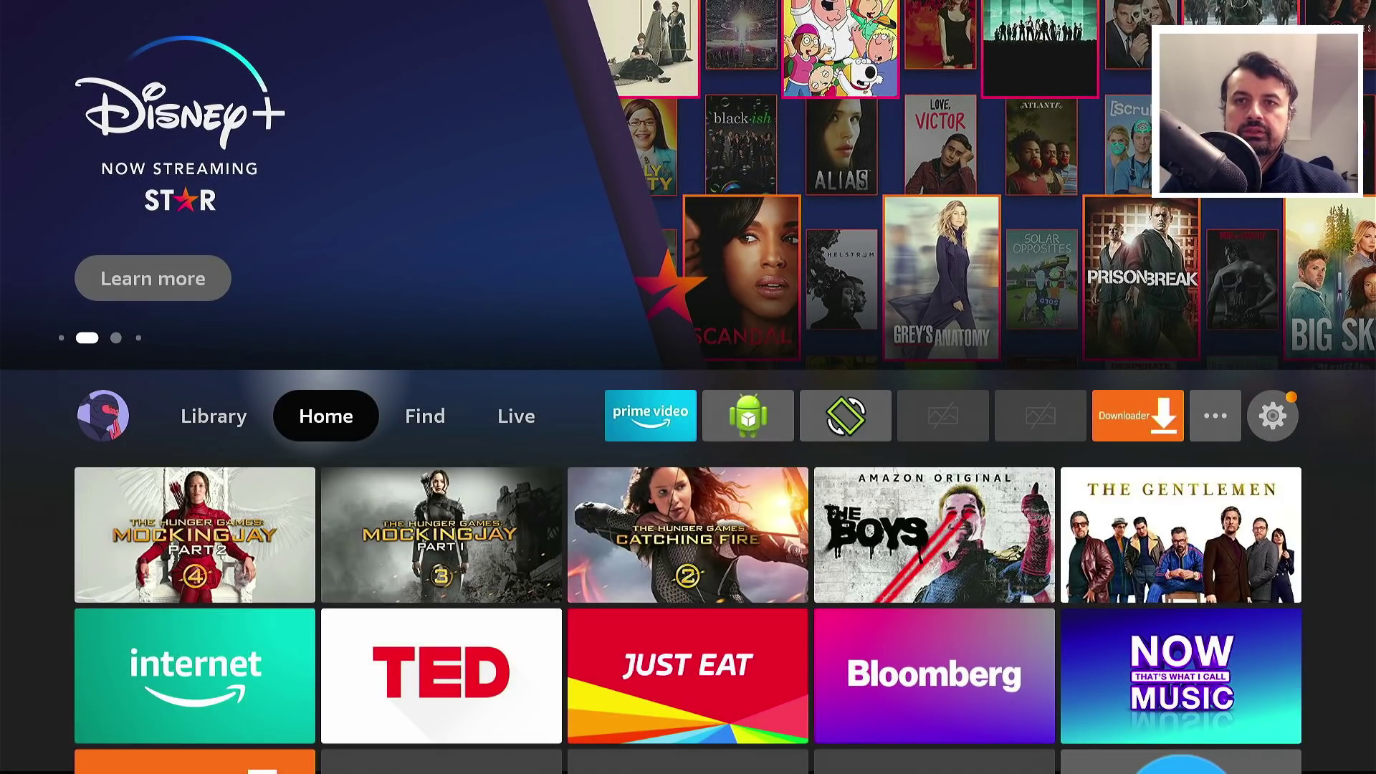
Open Your Apps & Channels from the '...' tile and launch Launcher Manager
key("Right")
key("Right")
key("Right")
key("Right")
key("Right")
key("Right")
key("Right")
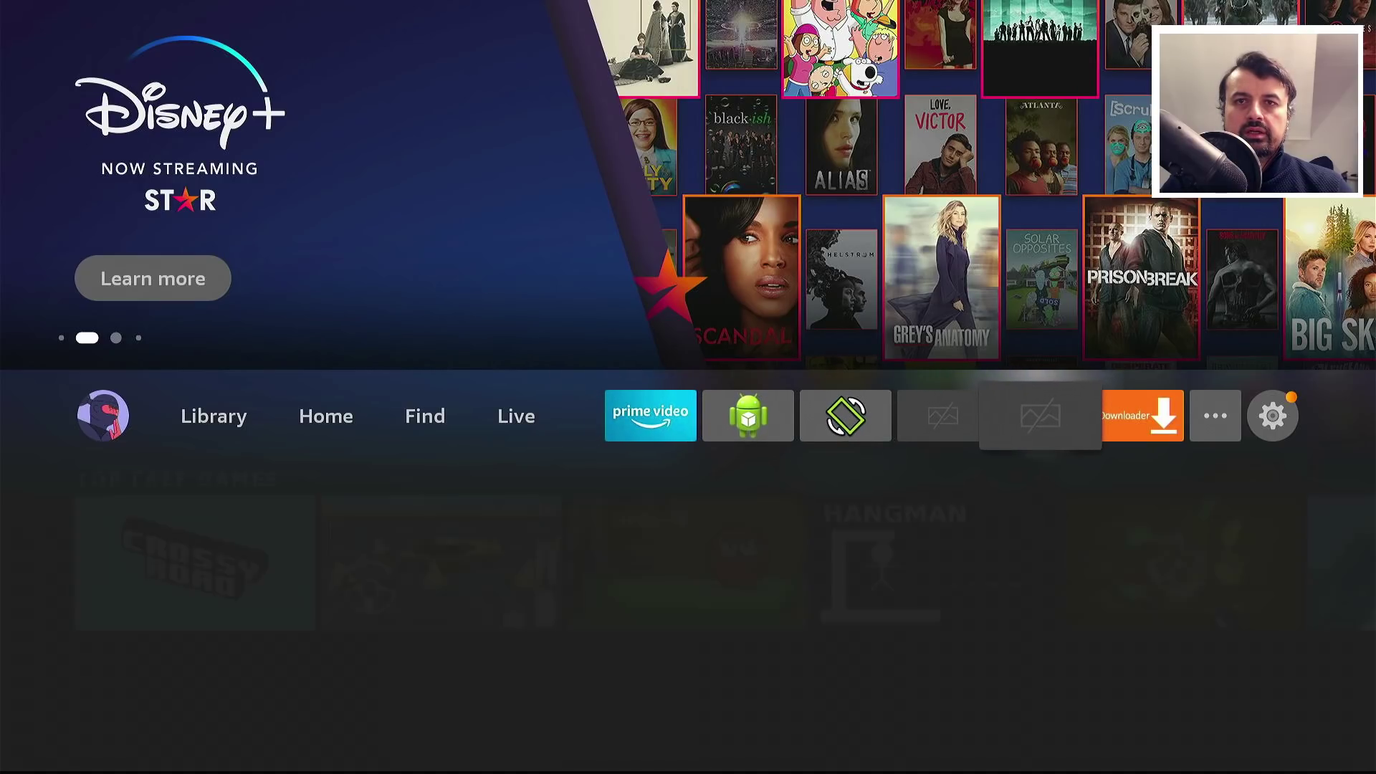
key("Right")
key("Right")
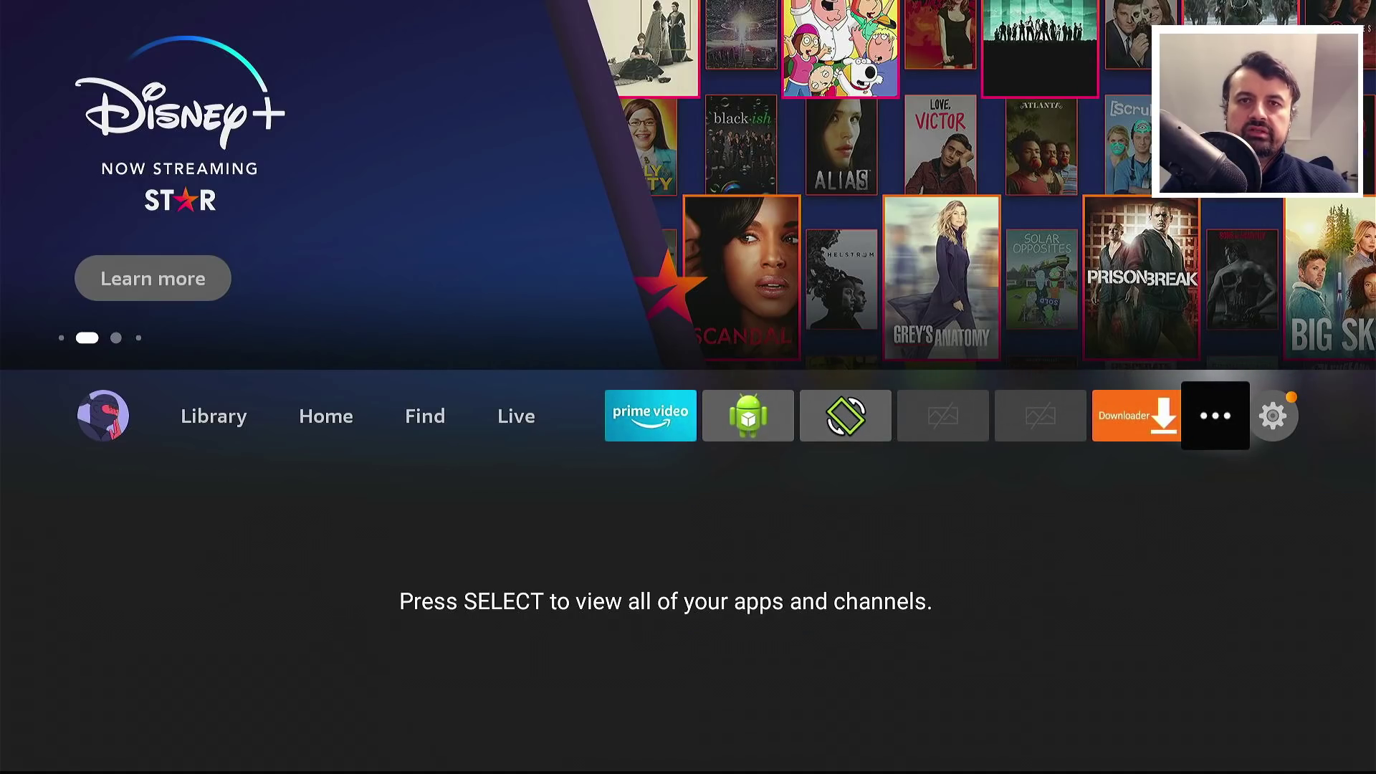
key("Return")
key("Down")
key("Down")
key("Down")
key("Down")
key("Down")
key("Right")
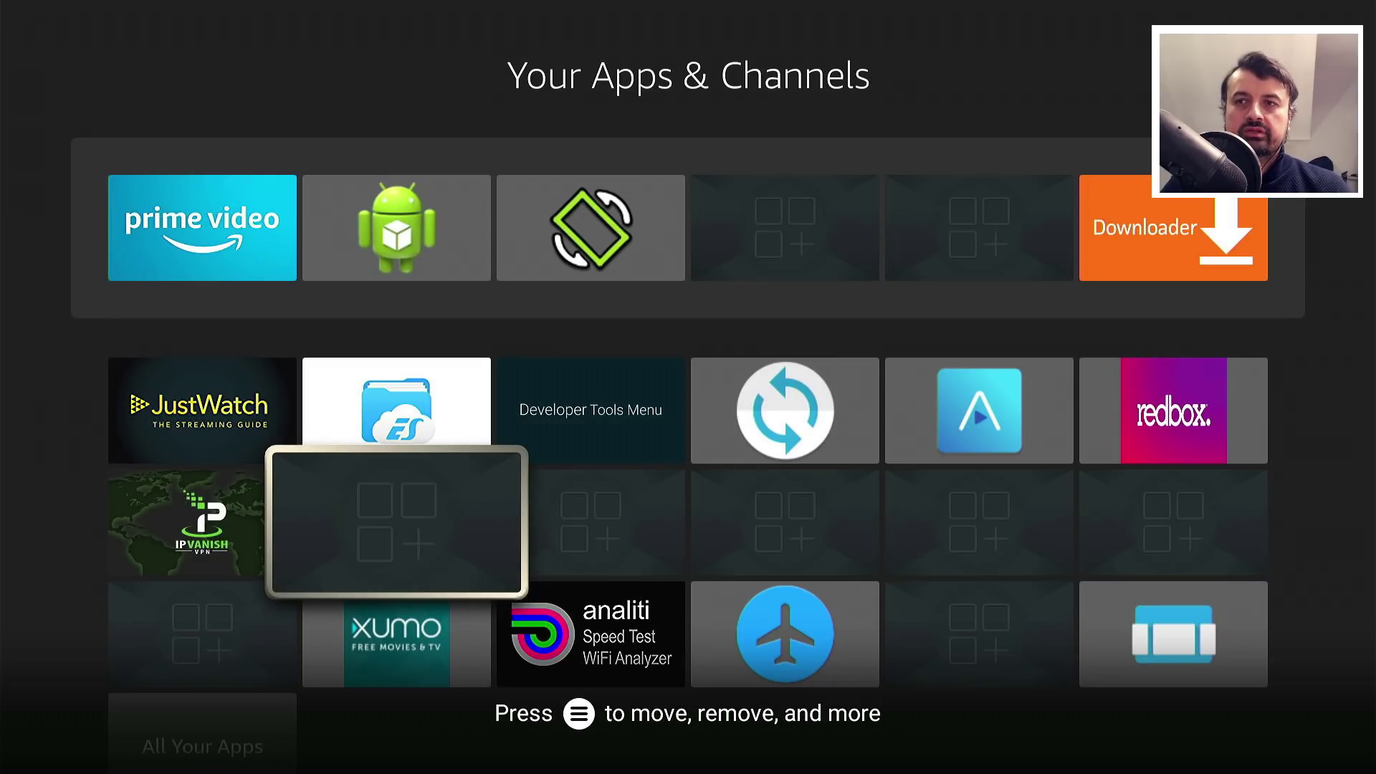
key("Return")
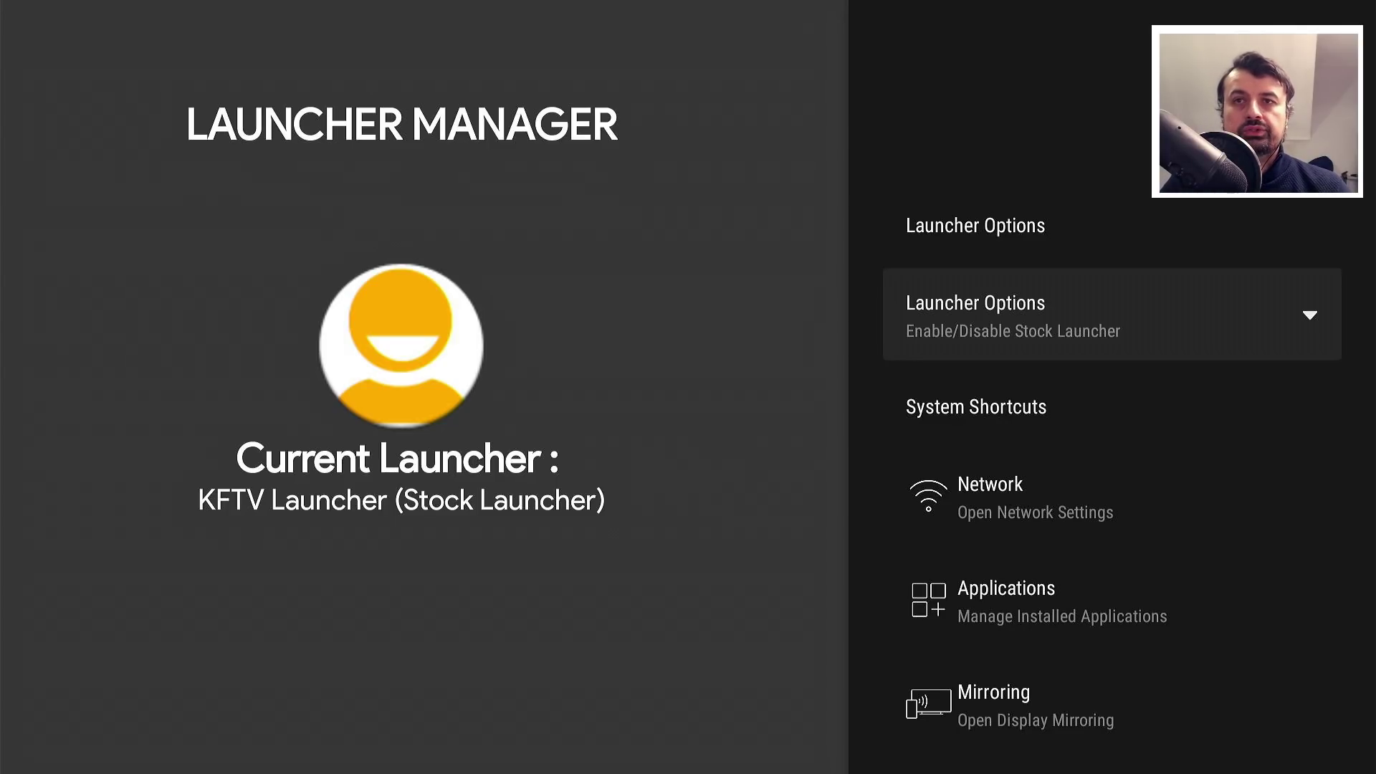
Set Launcher Options to Disable Stock Launcher, then go Home to bring up the home-app chooser
key("Down")
key("Up")
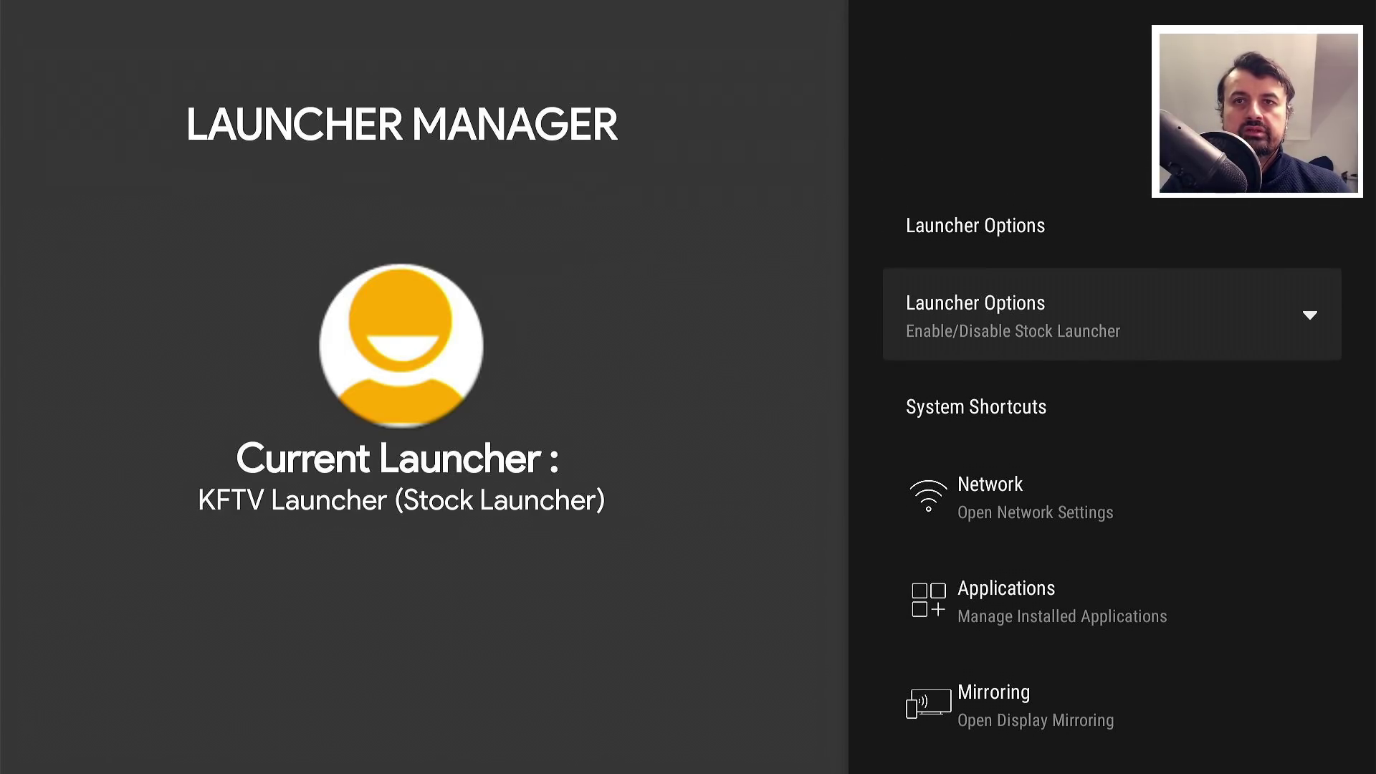
key("Return")
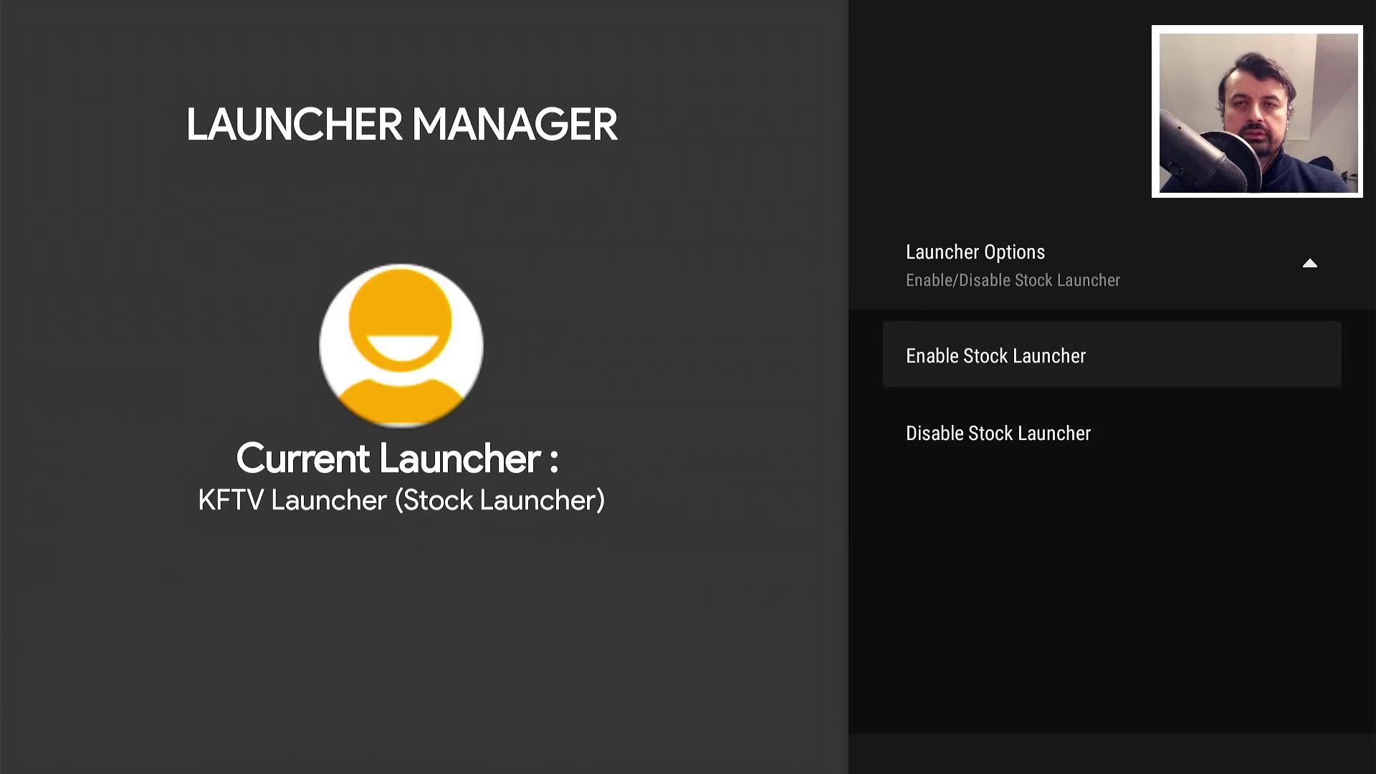
key("Down")
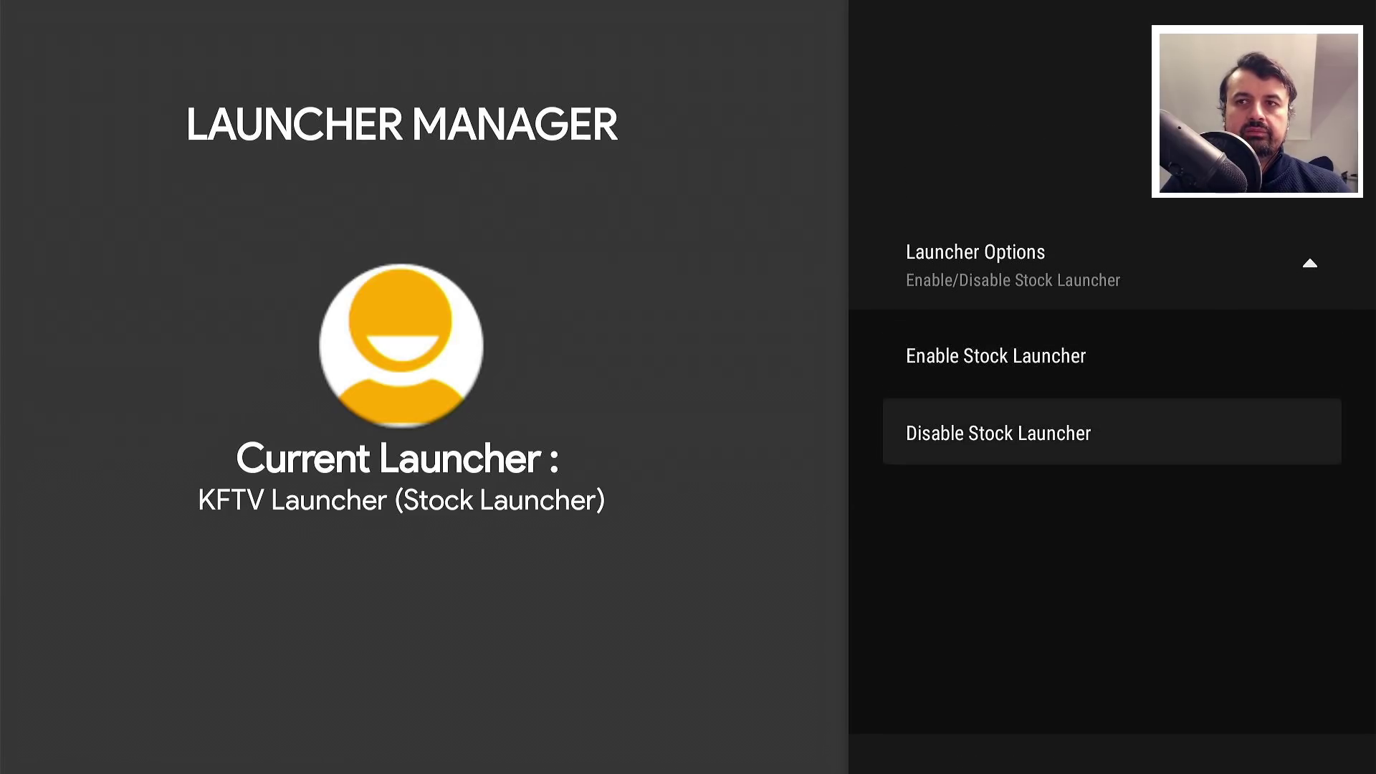
key("Return")
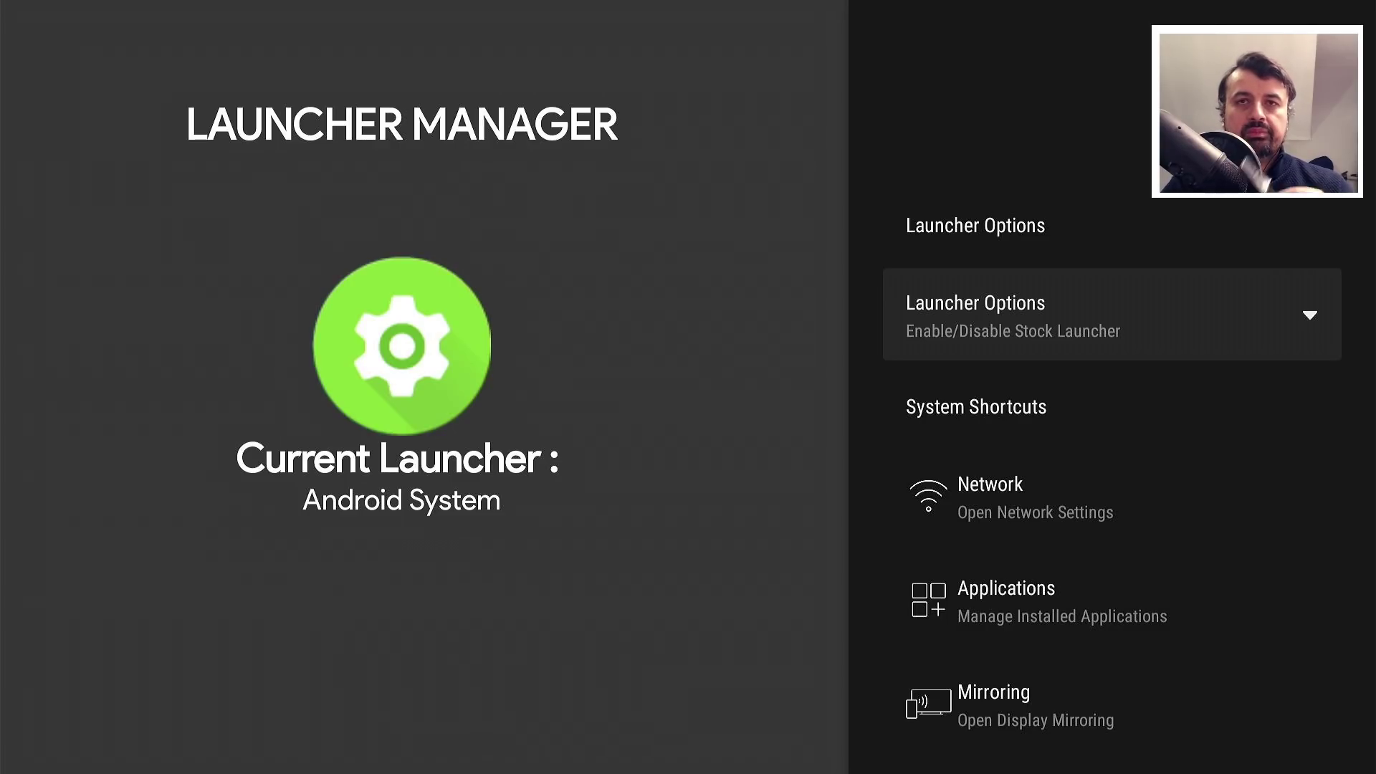
key("Home")
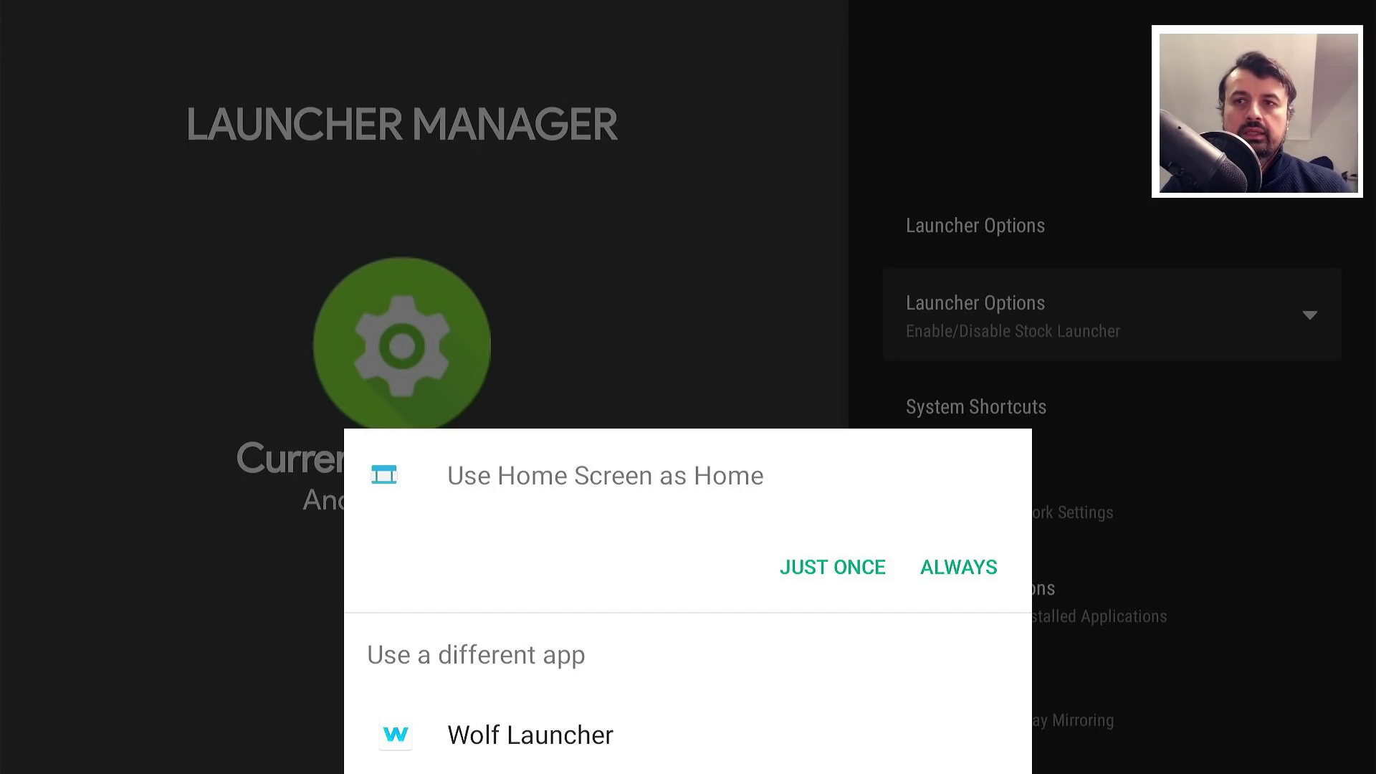
Choose ALWAYS to use Home Screen (Leanback on Fire) as the home app
key("Down")
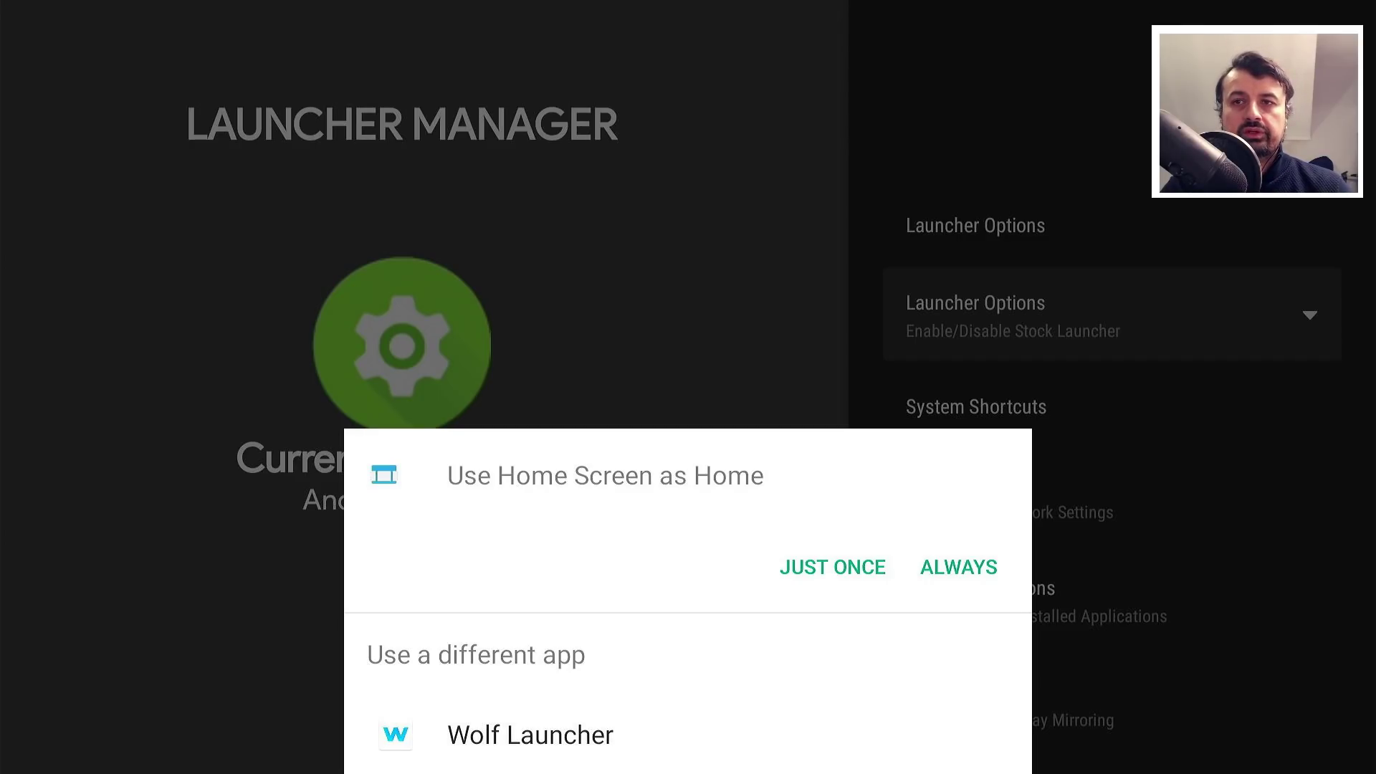
key("Up")
key("Right")
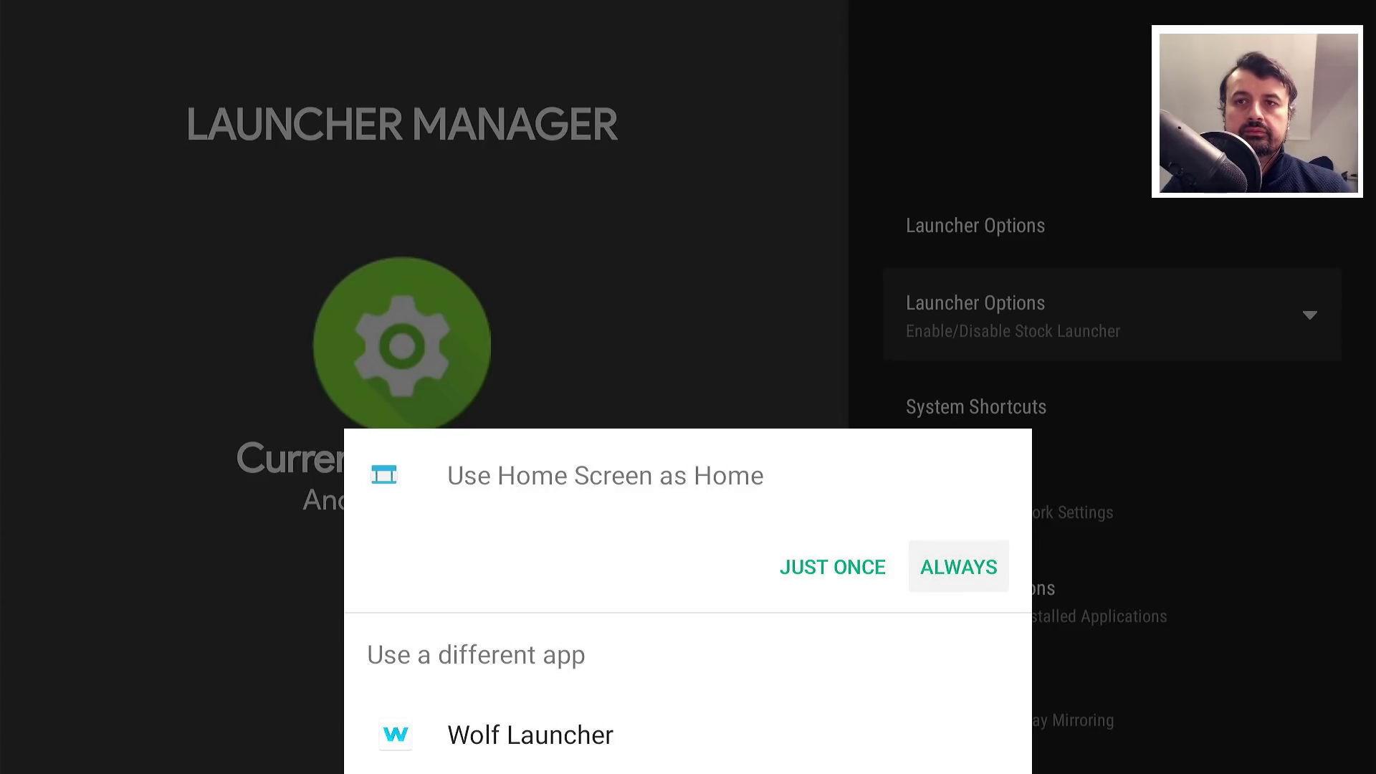
key("Return")
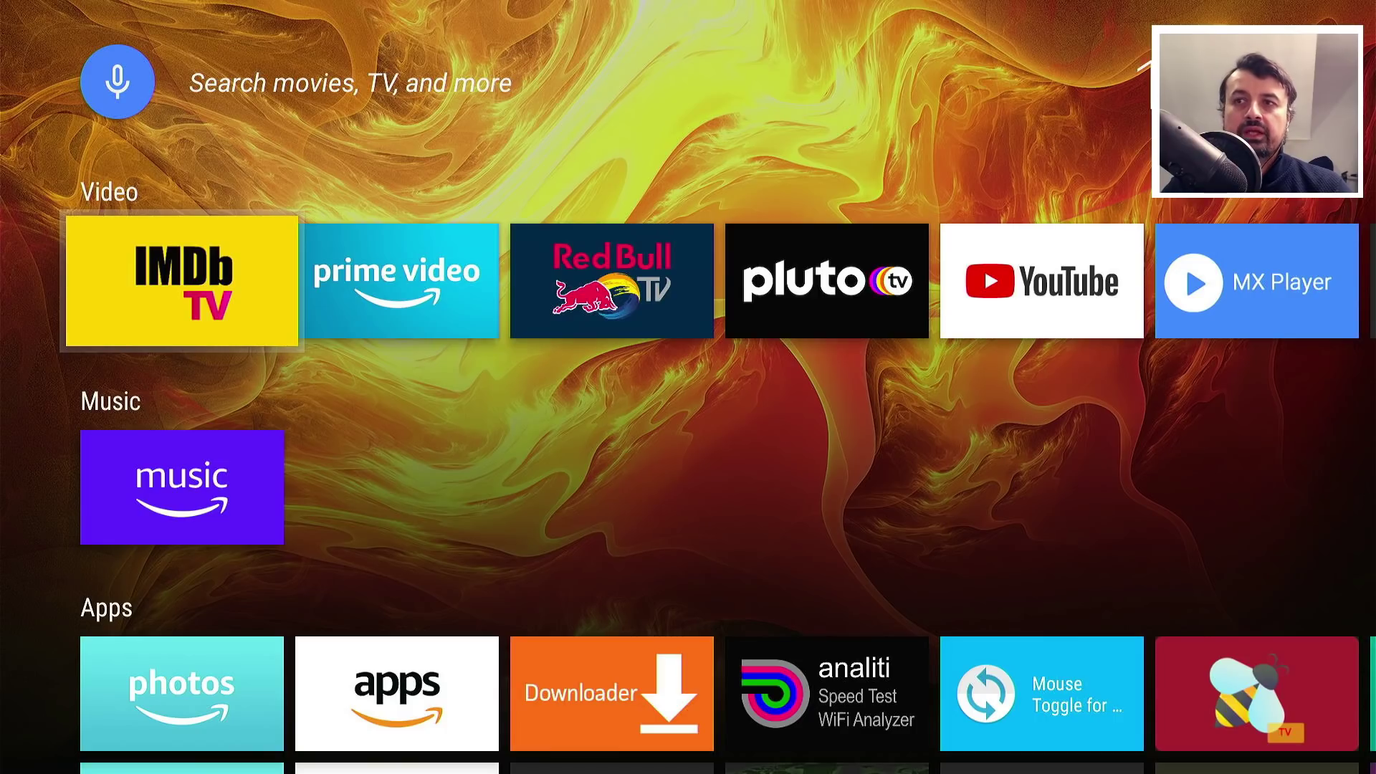
Browse the Video, Music and Apps rows, passing Update Blocker and returning to Downloader
key("Right")
key("Right")
key("Right")
key("Right")
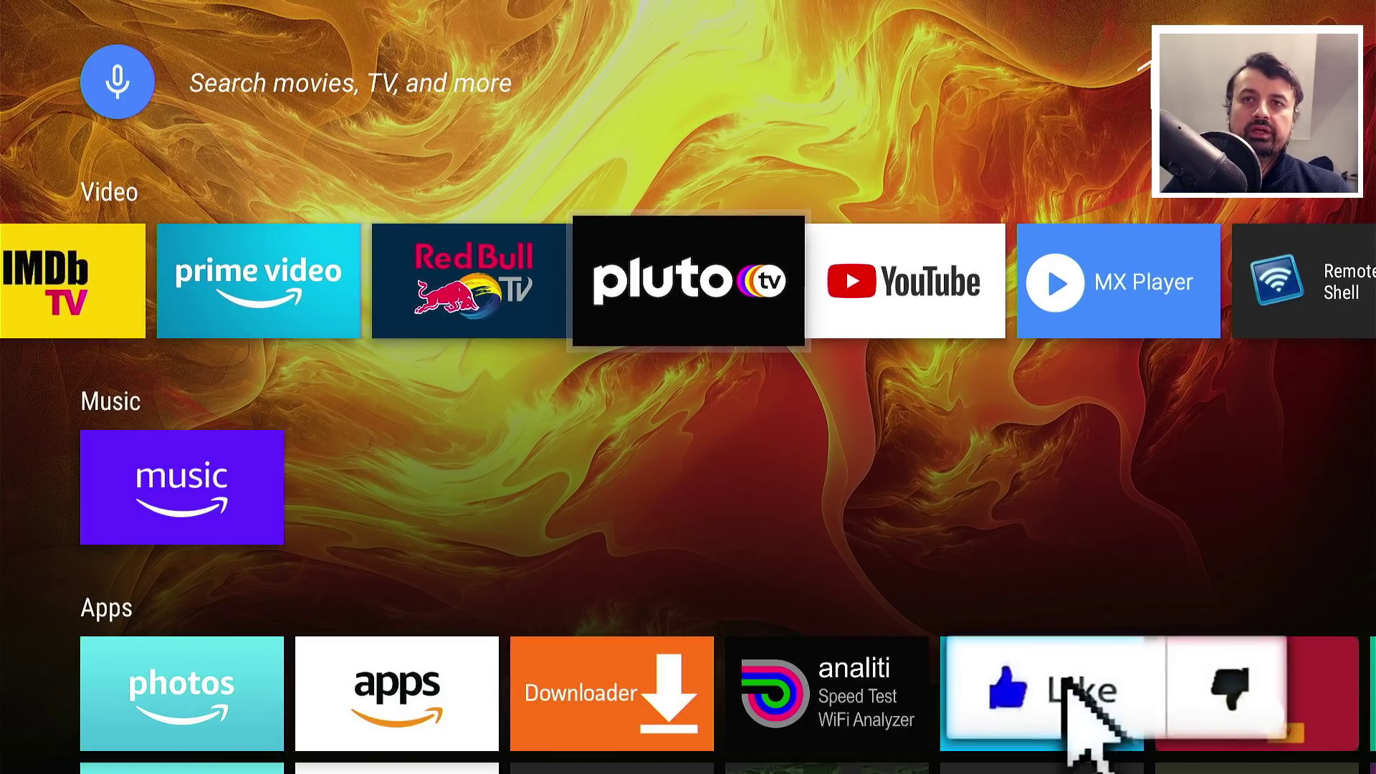
key("Right")
key("Right")
key("Right")
key("Down")
key("Down")
key("Right")
key("Right")
key("Right")
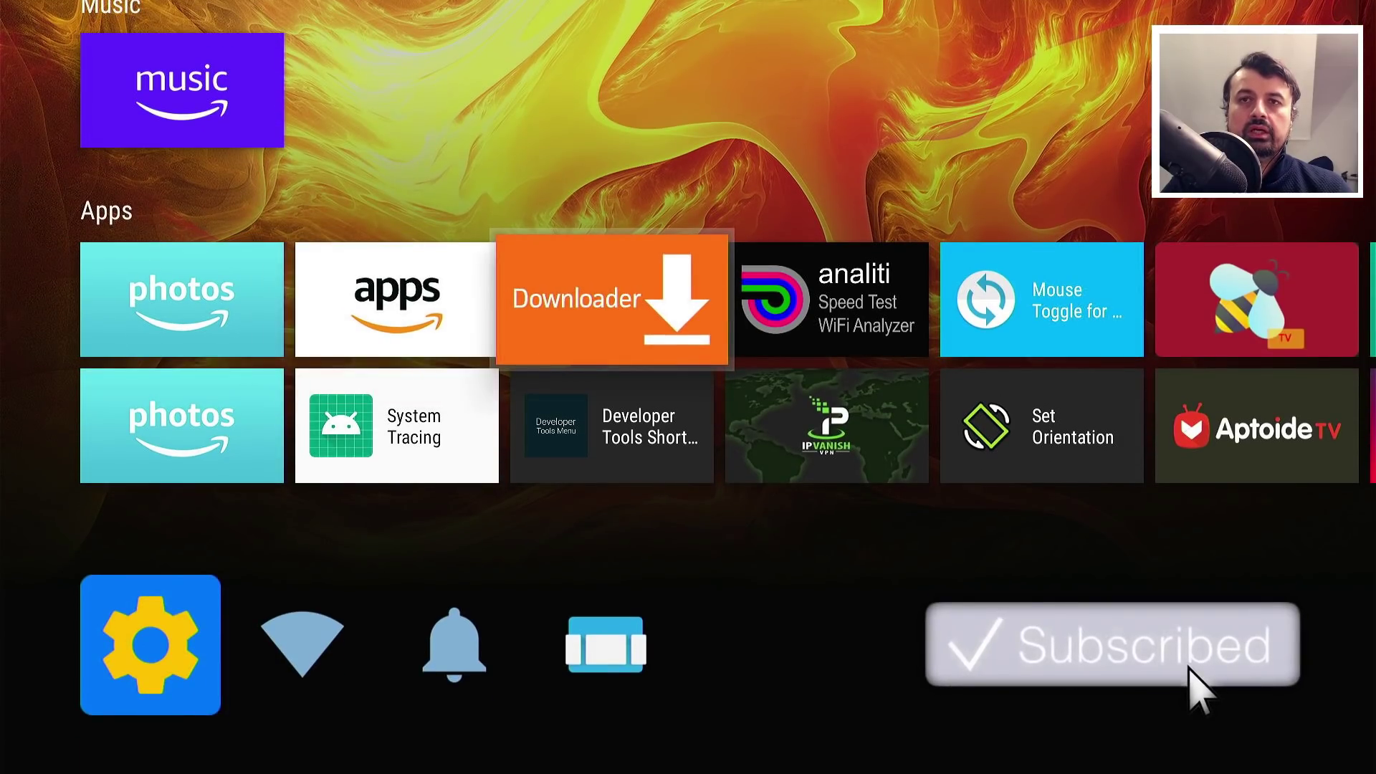
key("Right")
key("Right")
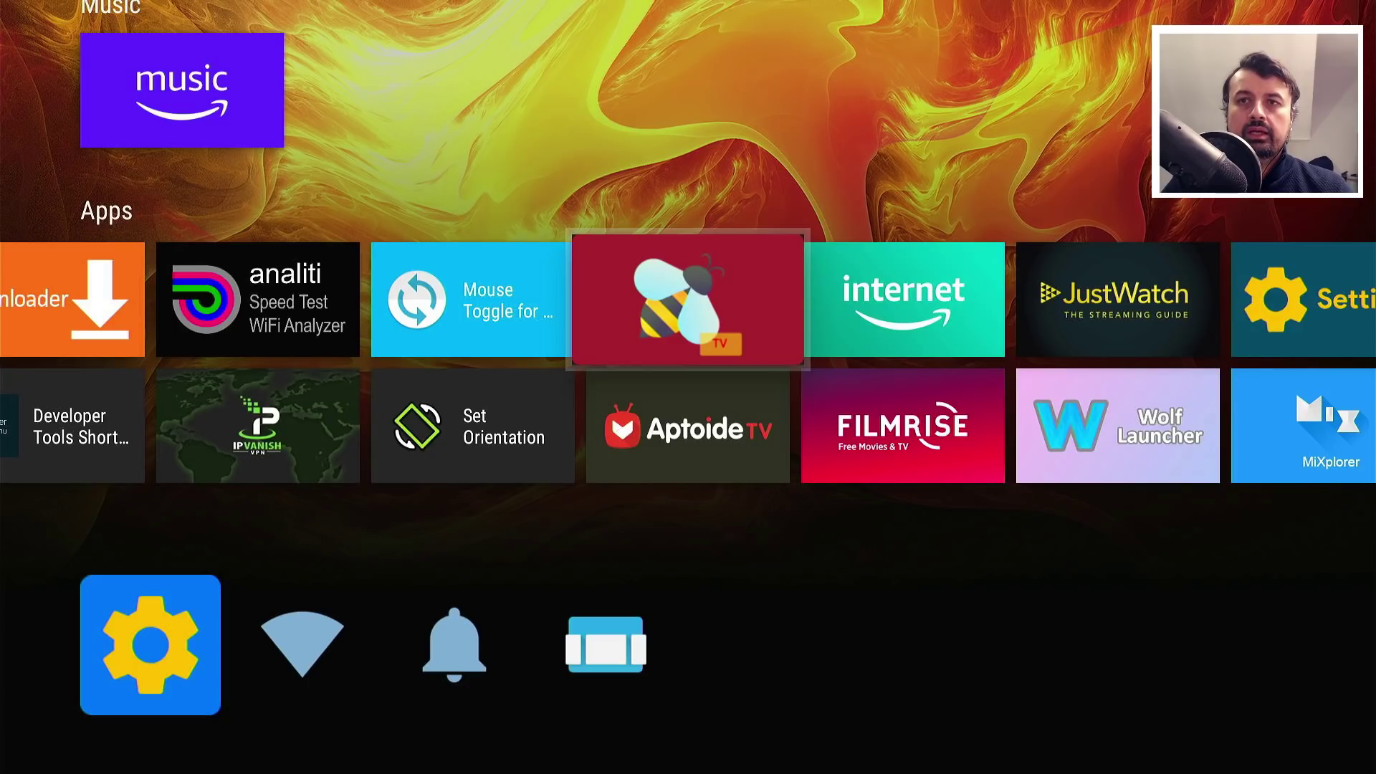
key("Right")
key("Right")
key("Right")
key("Right")
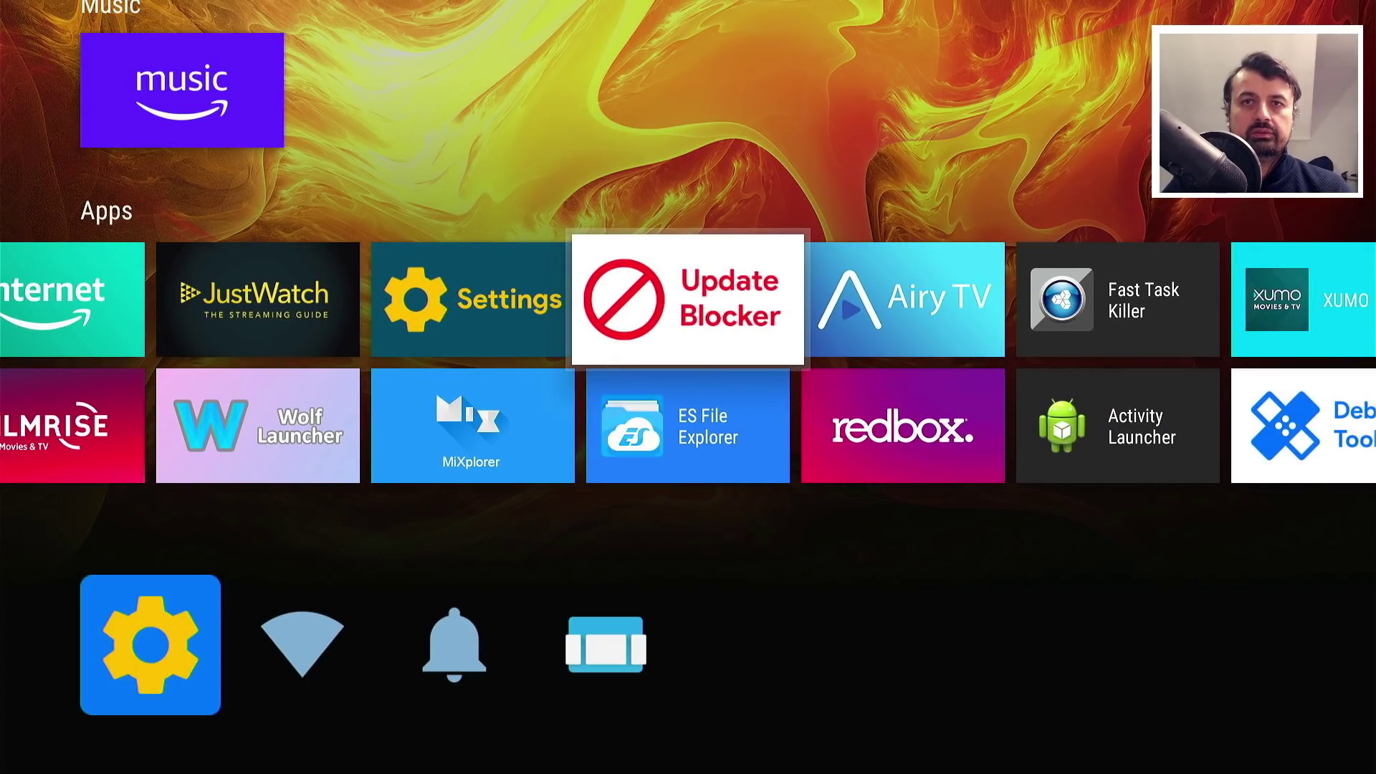
key("Right")
key("Right")
key("Right")
key("Right")
key("Right")
key("Left")
key("Left")
key("Left")
key("Left")
key("Left")
key("Left")
key("Left")
key("Left")
key("Left")
key("Left")
key("Left")
key("Left")
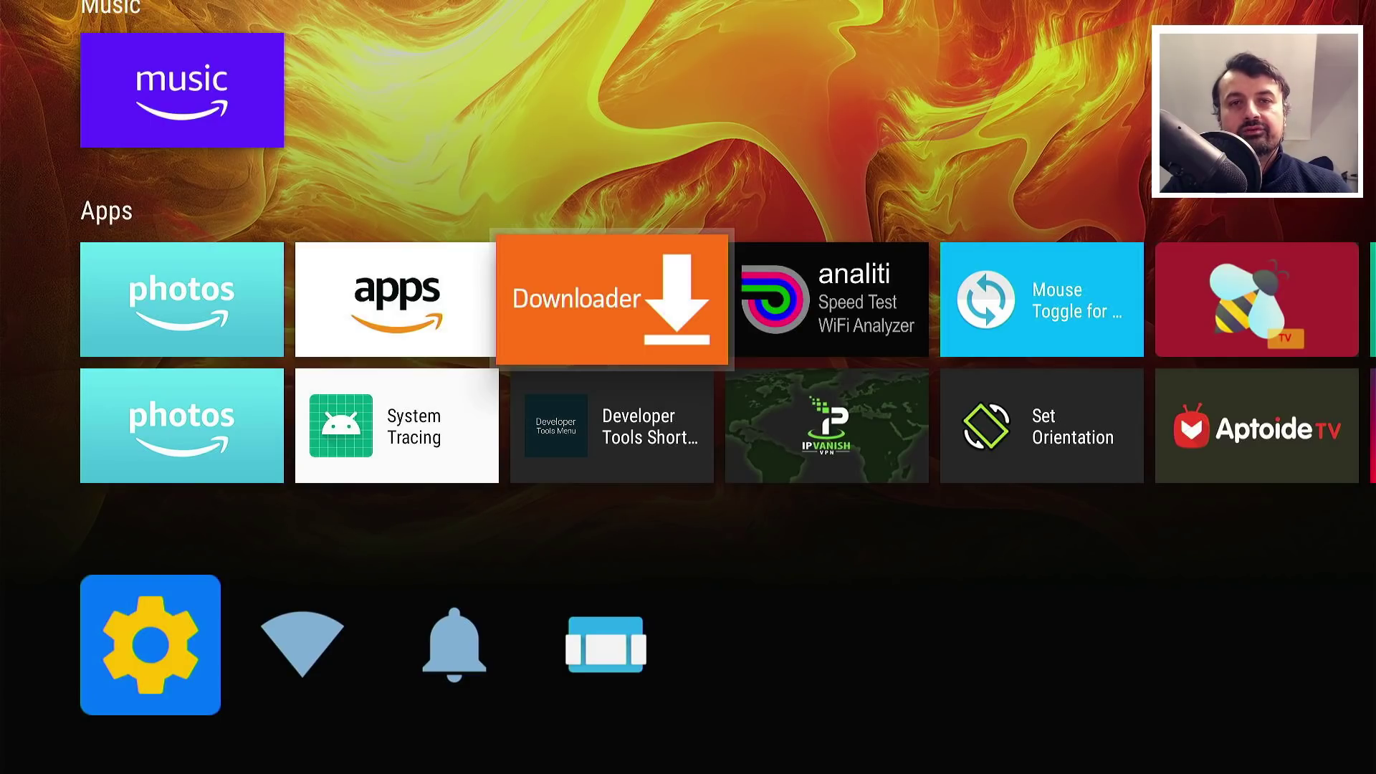
Browse the Video row past Red Bull TV, Pluto TV and YouTube, back to its start
key("Up")
key("Up")
key("Right")
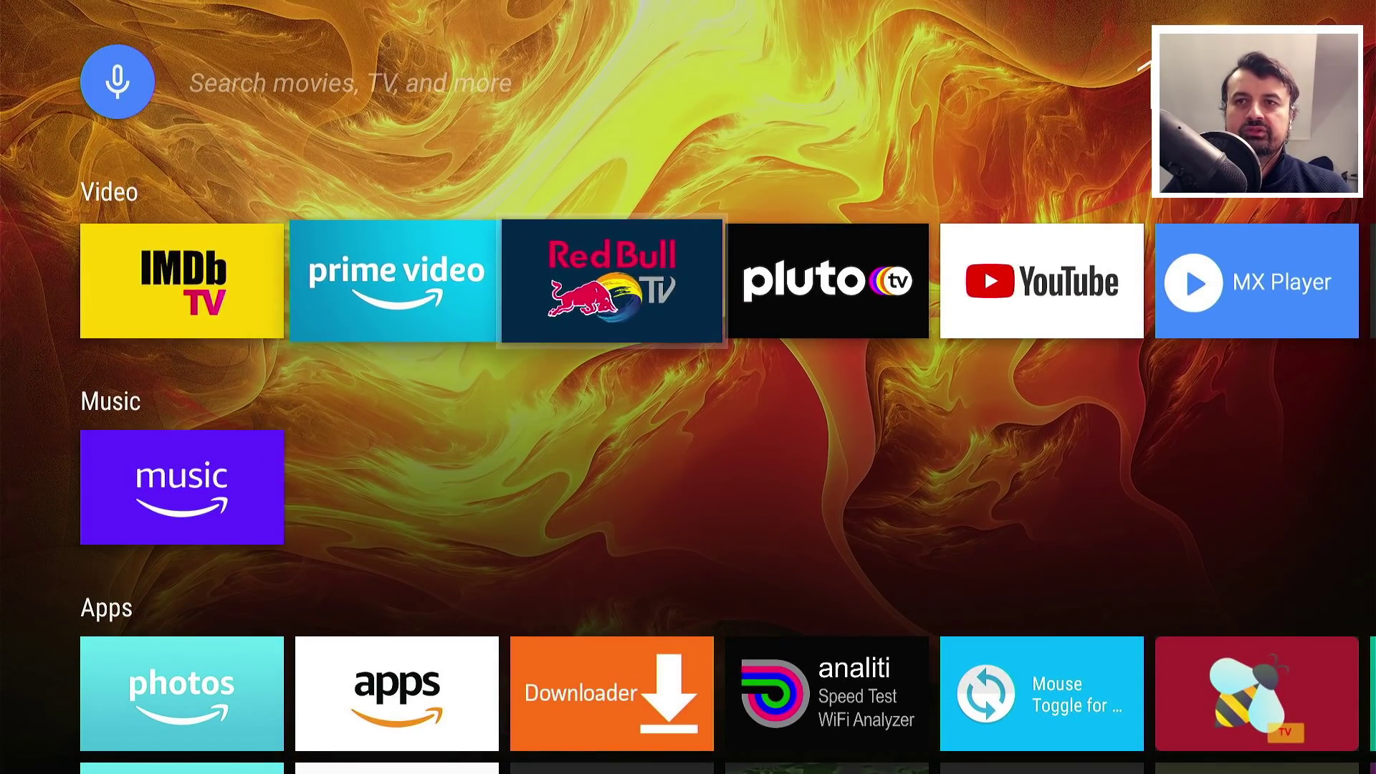
key("Right")
key("Left")
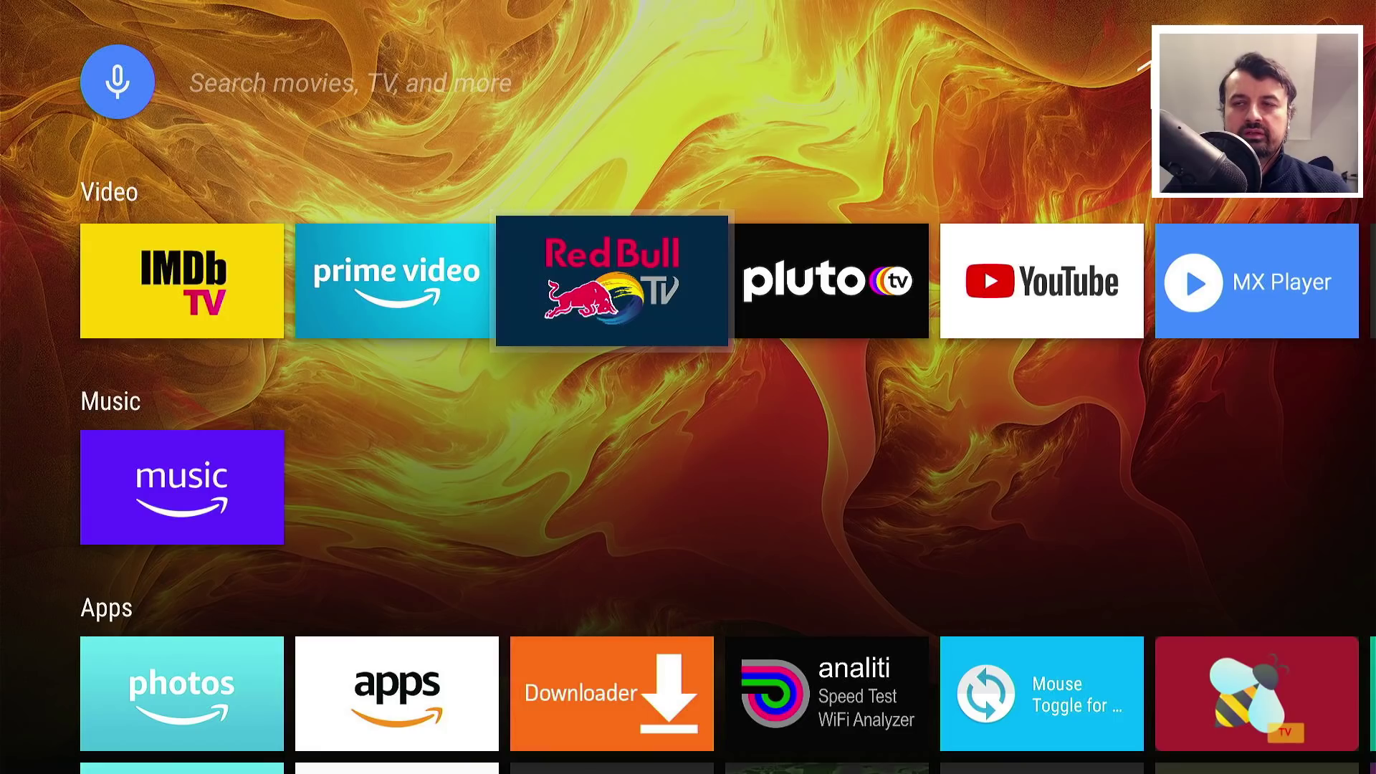
key("Right")
key("Right")
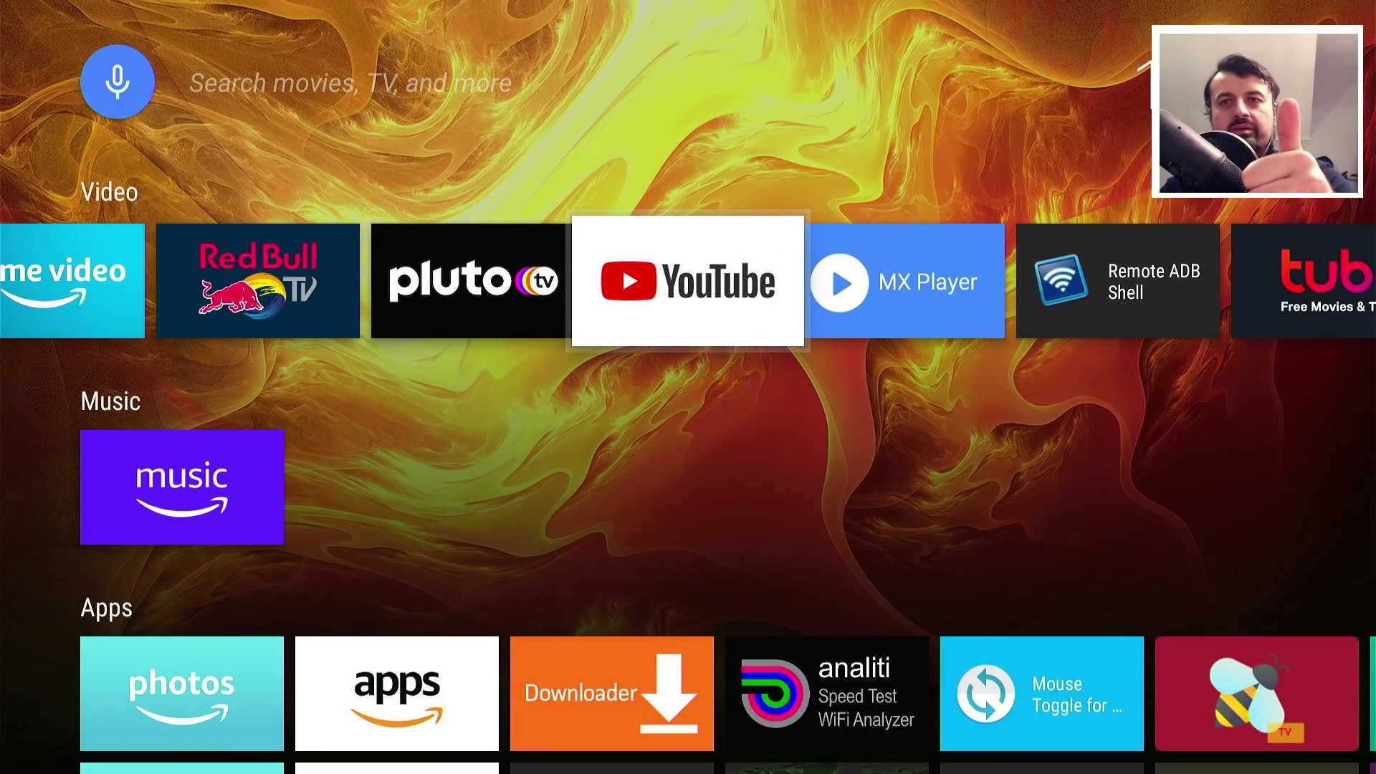
key("Left")
key("Left")
key("Left")
key("Left")
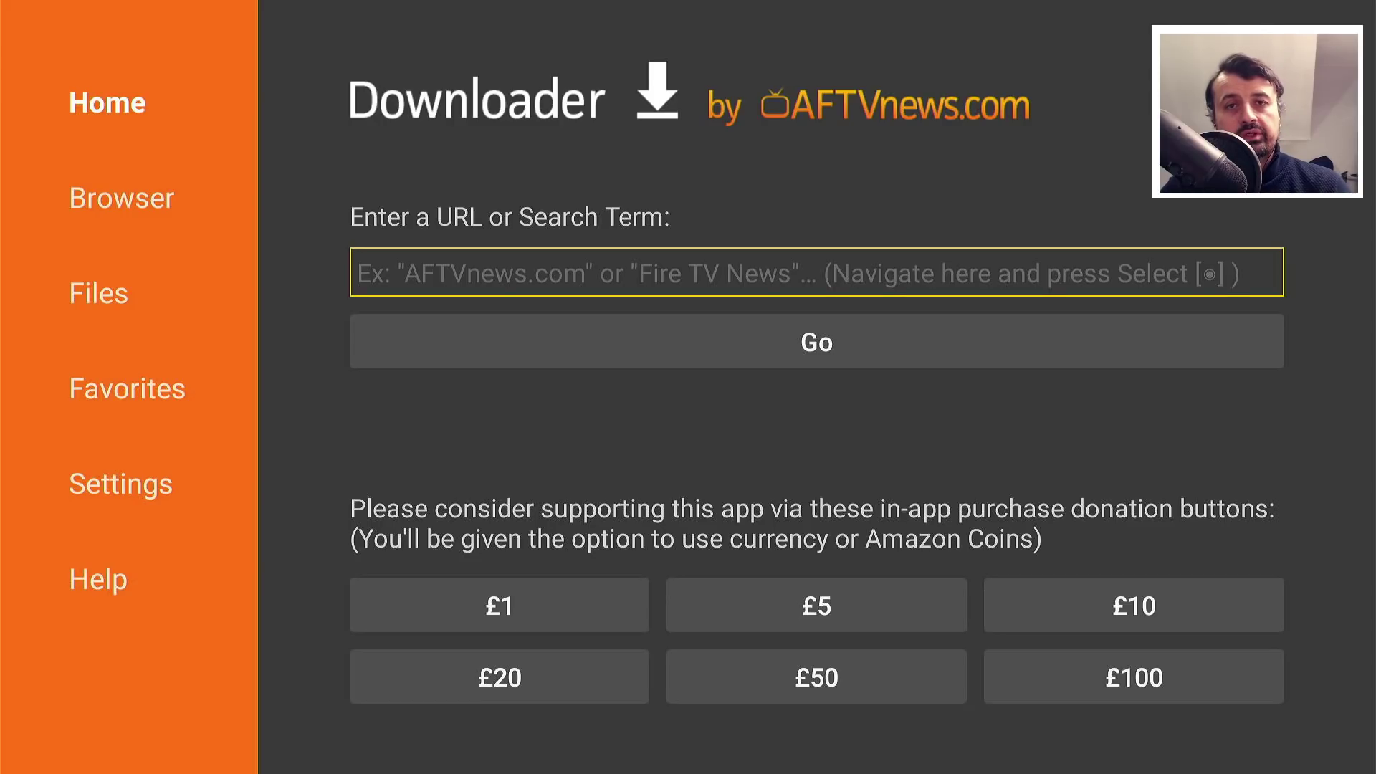
Enter short code 73146 in Downloader's URL field to open the TDUKWallpaper MediaFire folder
key("Return")
key("Right")
key("Up")
key("Right")
key("Right")
key("Right")
key("Return")
key("Left")
key("Left")
key("Left")
key("Left")
key("Return")
key("Left")
key("Left")
key("Return")
key("Right")
key("Right")
key("Right")
key("Return")
key("Right")
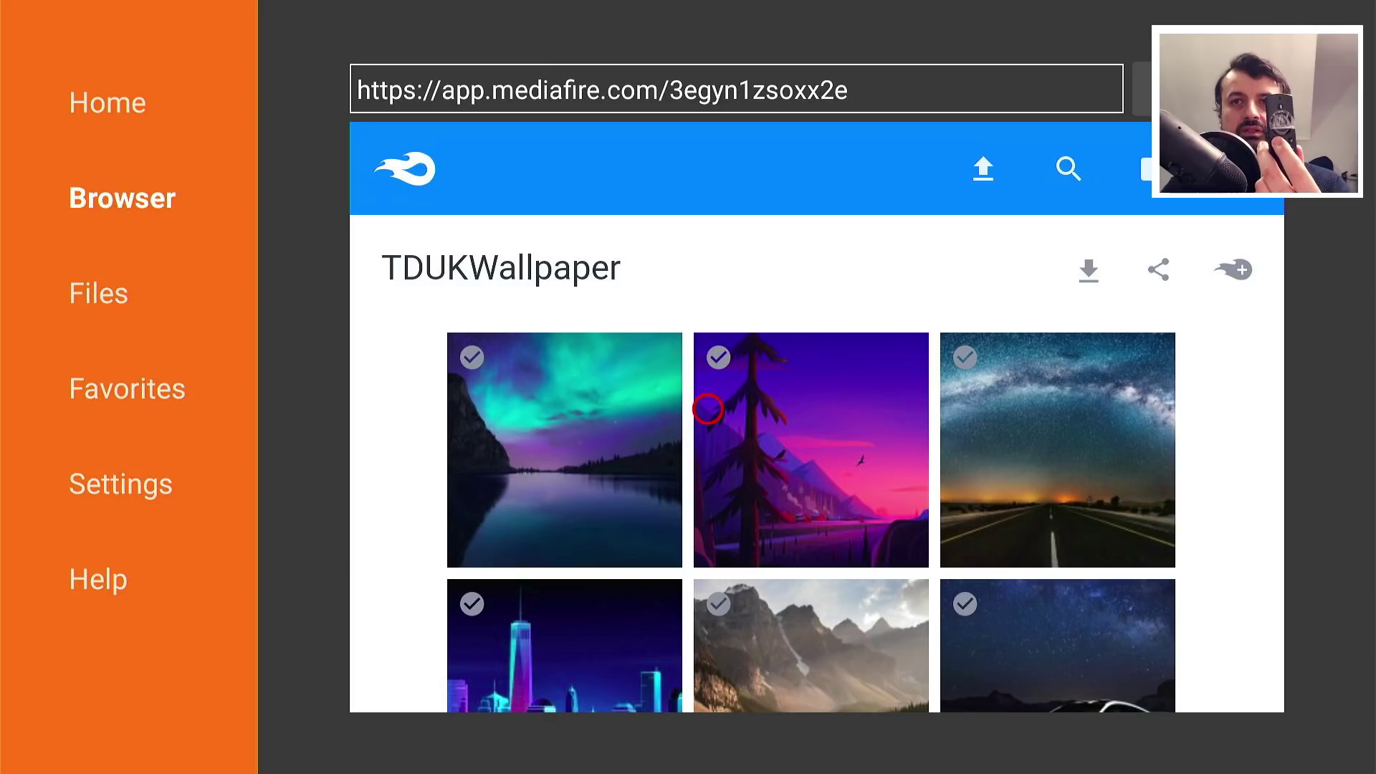
Switch Downloader's browser to Fullscreen Mode
key("Menu")
key("Down")
key("Down")
key("Return")
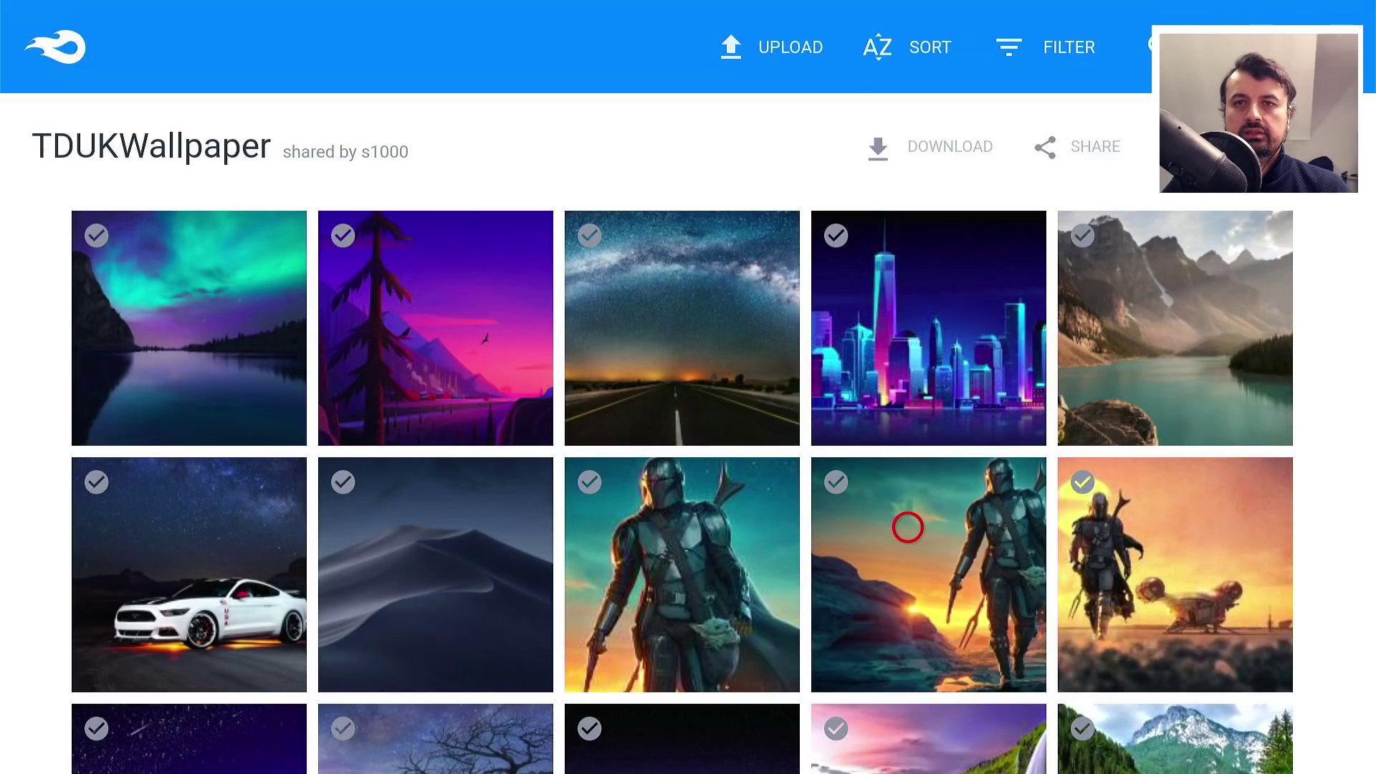
Open mando2.jpg, download it to /sdcard/Downloader, and choose Done in the status dialog
left_click(908, 527)
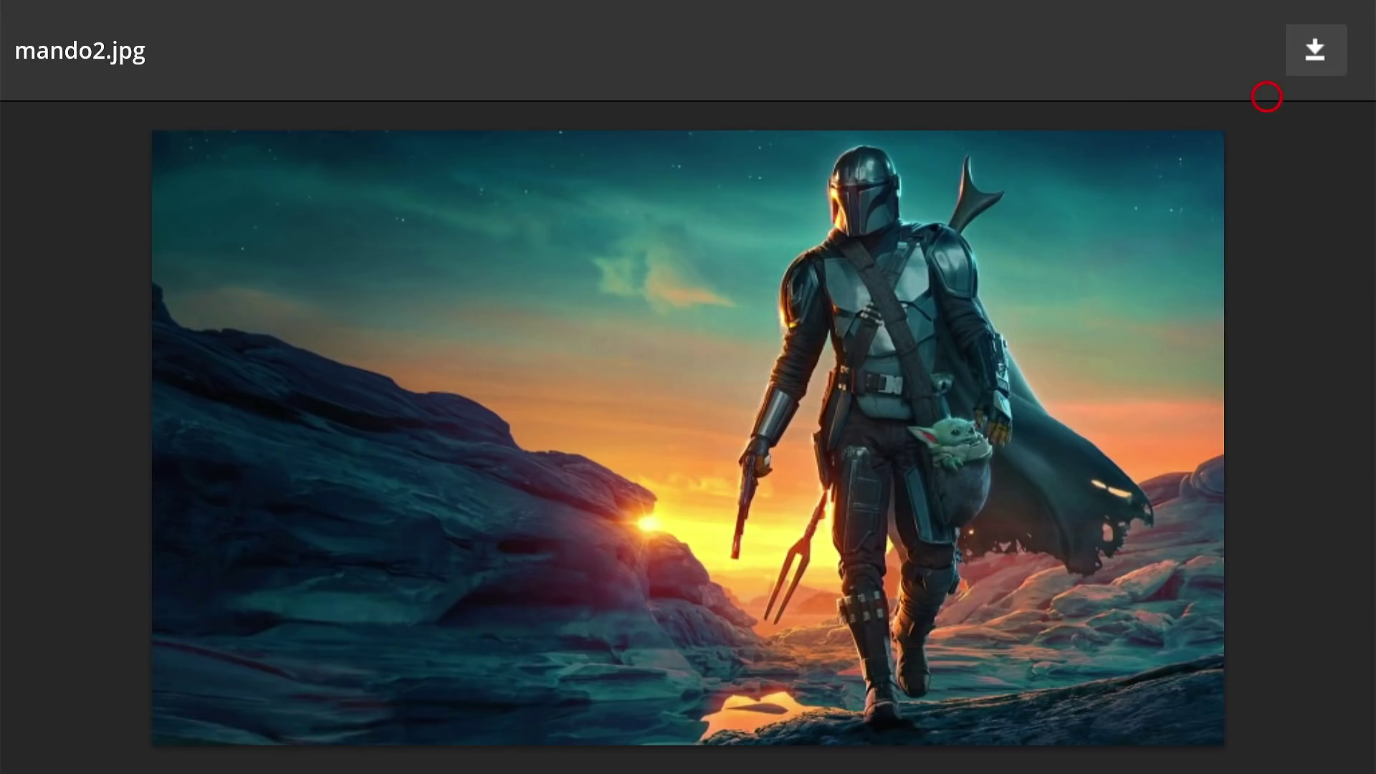
left_click(1316, 50)
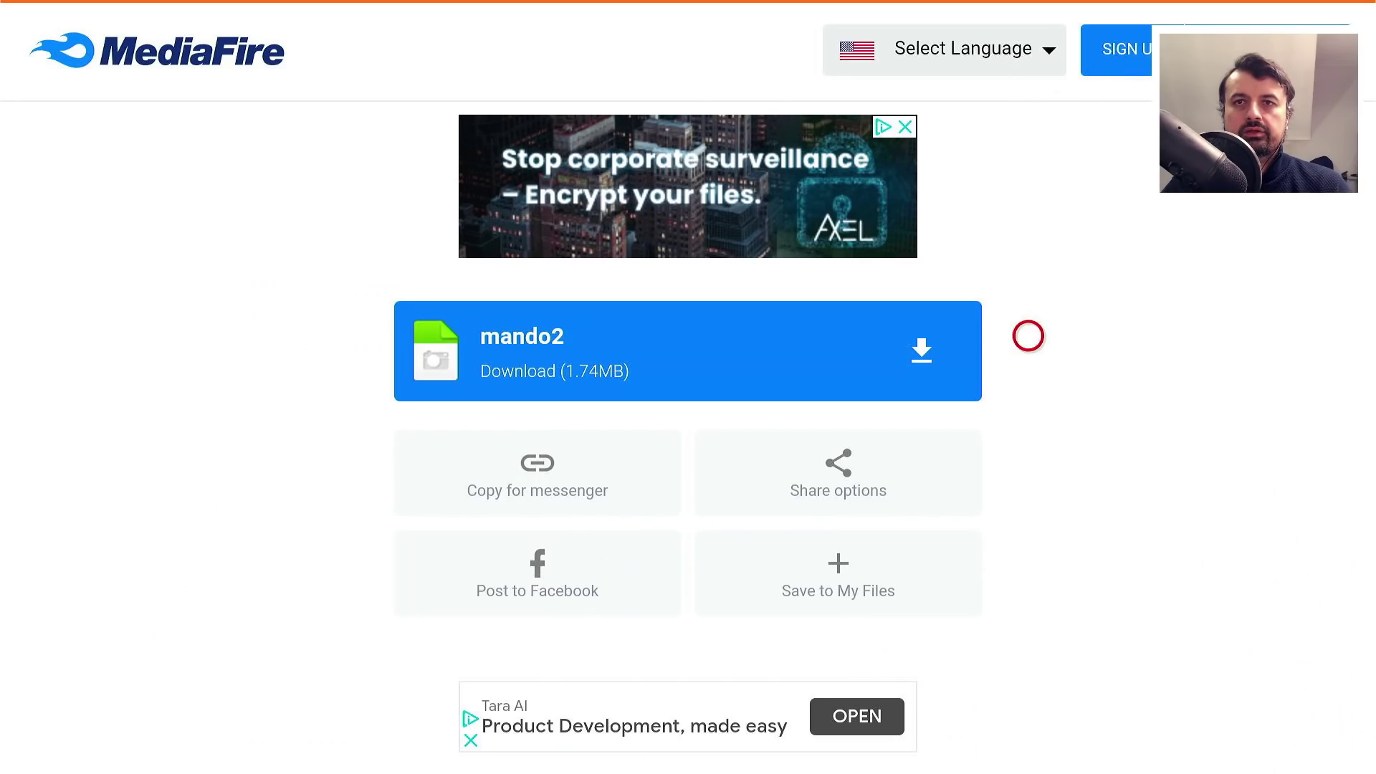
left_click(670, 336)
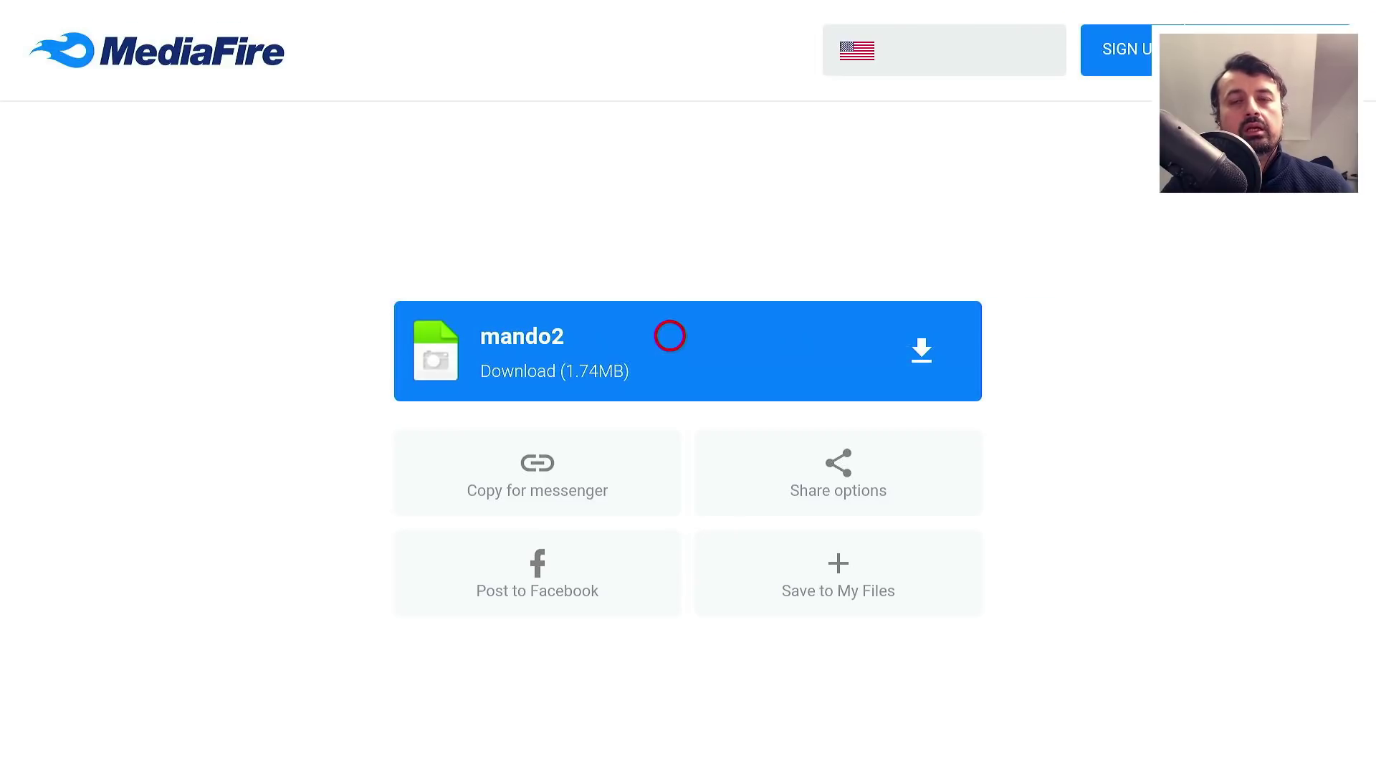
left_click(670, 337)
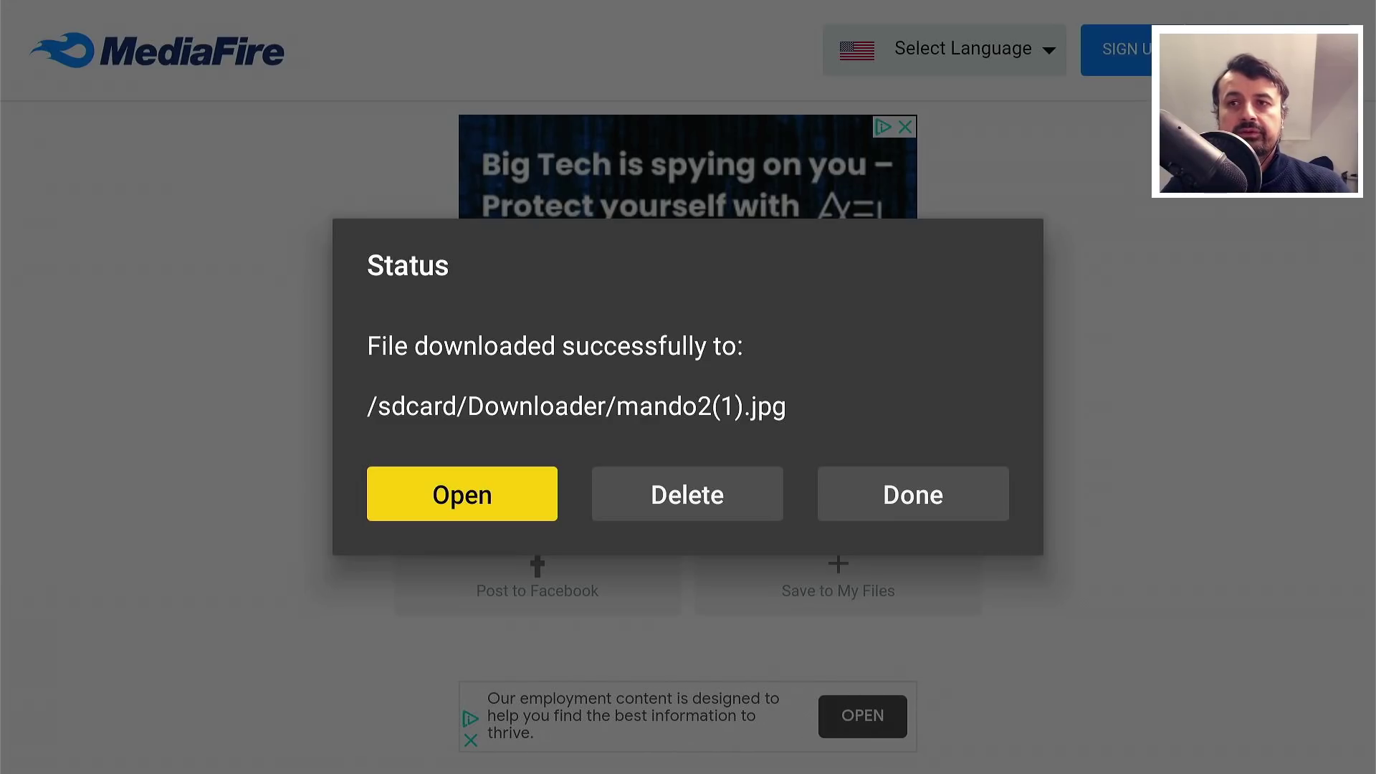
key("Right")
key("Right")
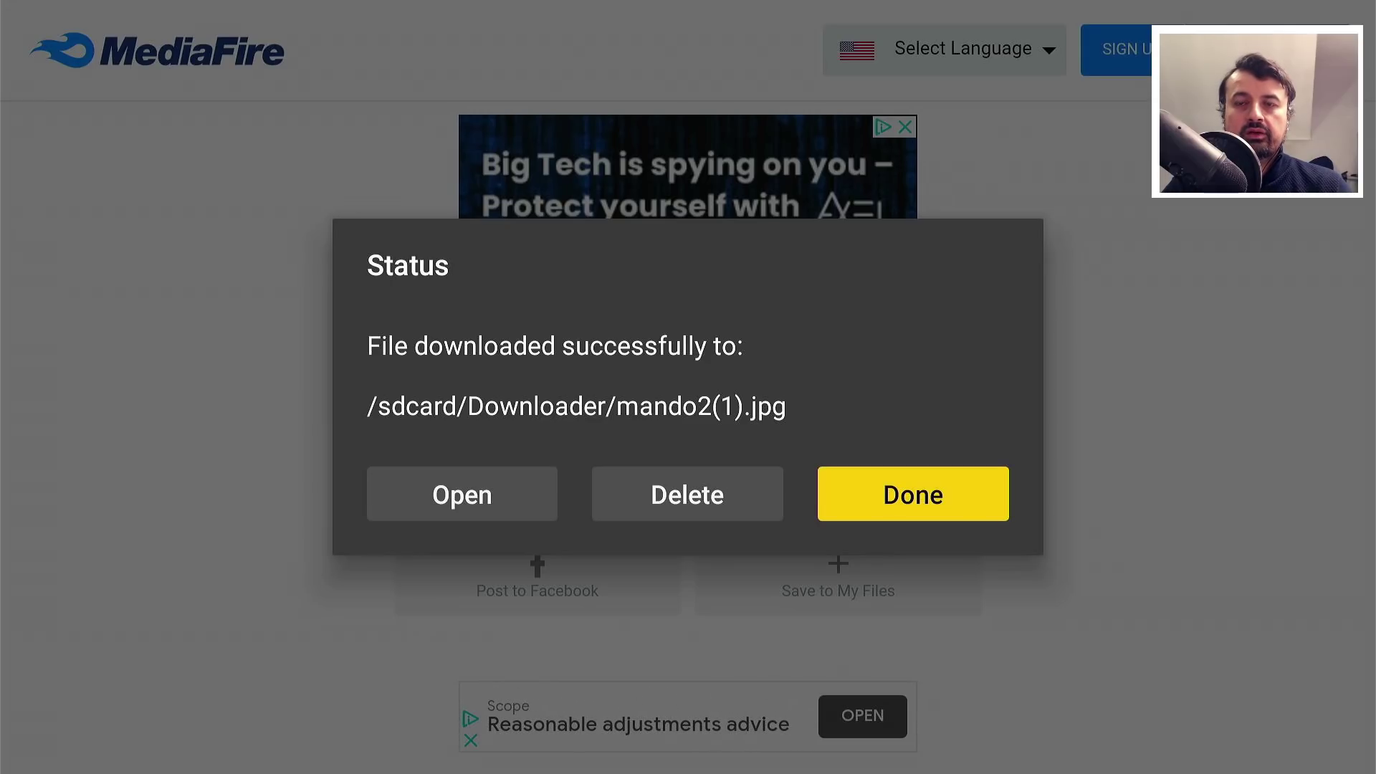
key("Return")
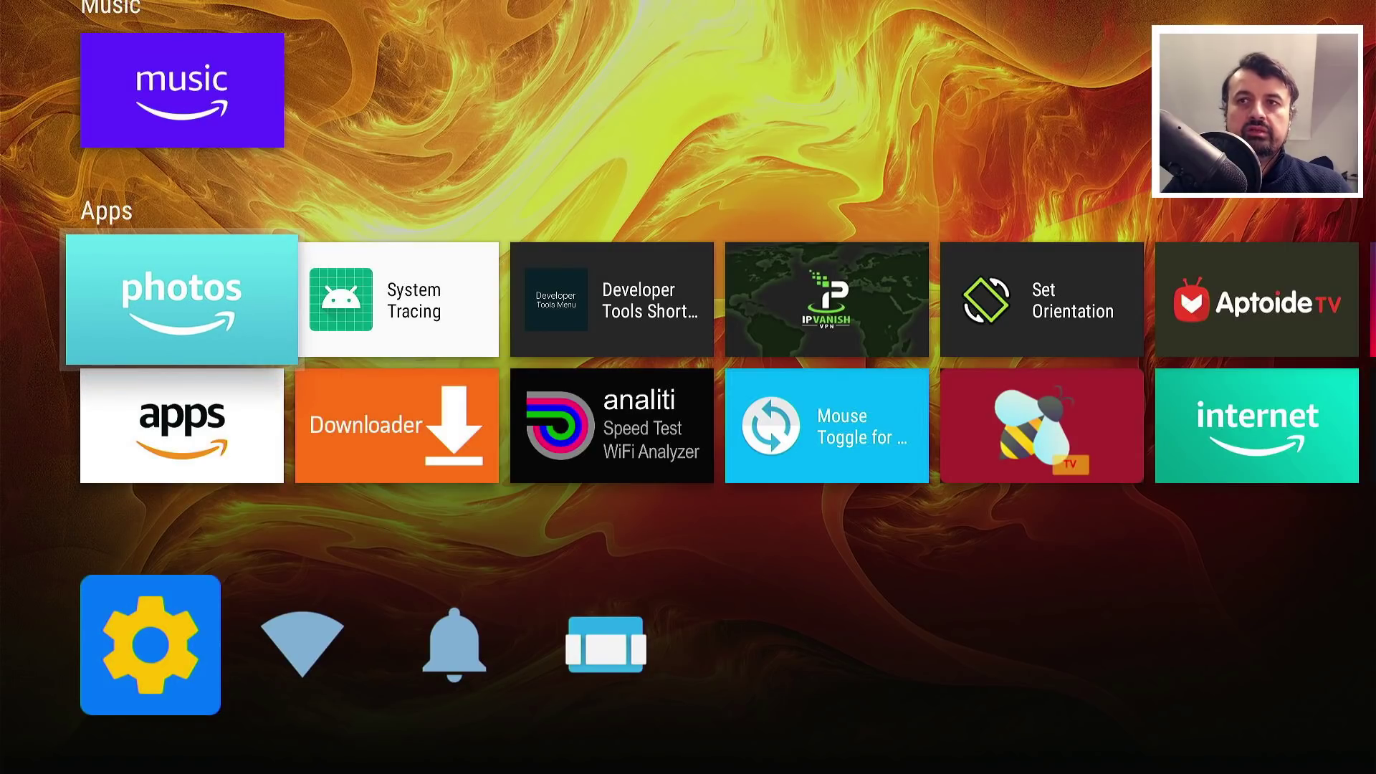
Move along the Apps row to the MiXplorer tile and launch it
key("Right")
key("Right")
key("Right")
key("Right")
key("Right")
key("Right")
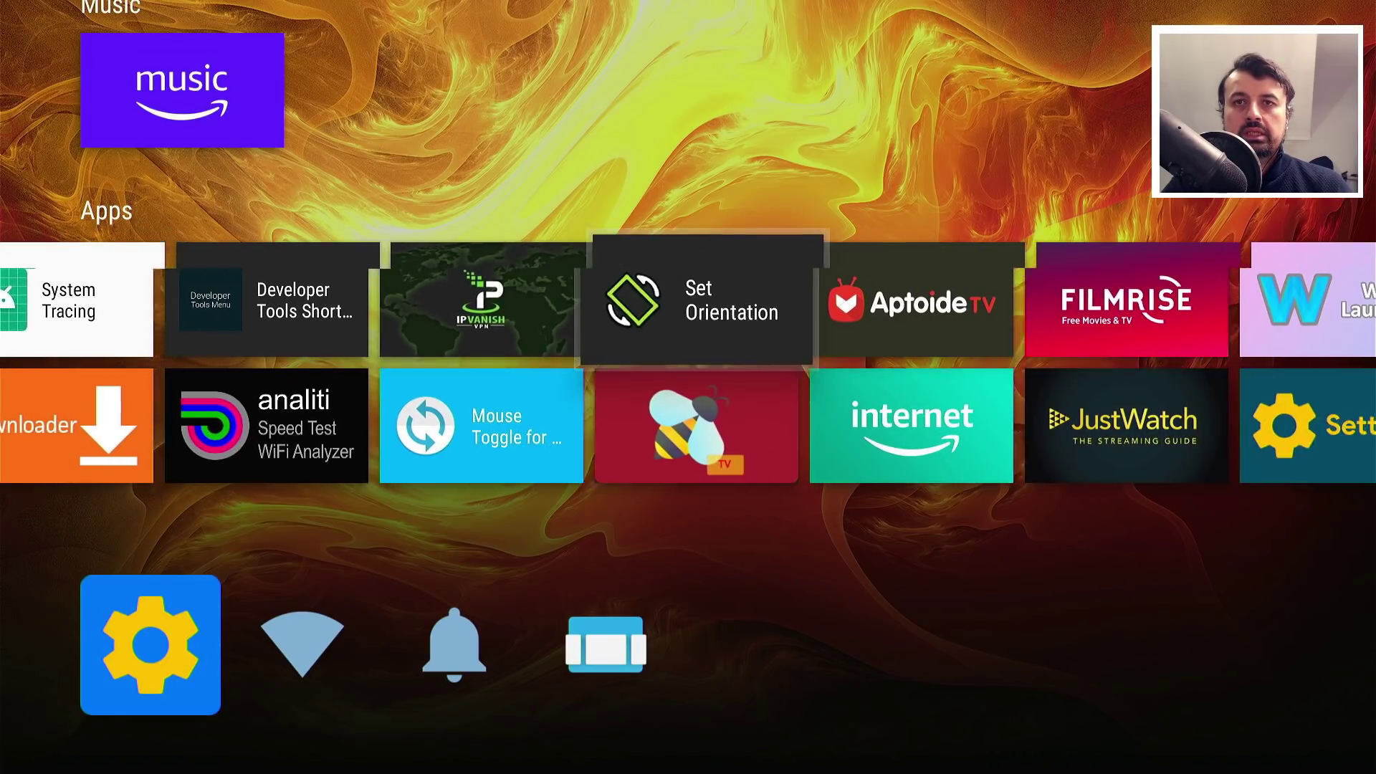
key("Right")
key("Right")
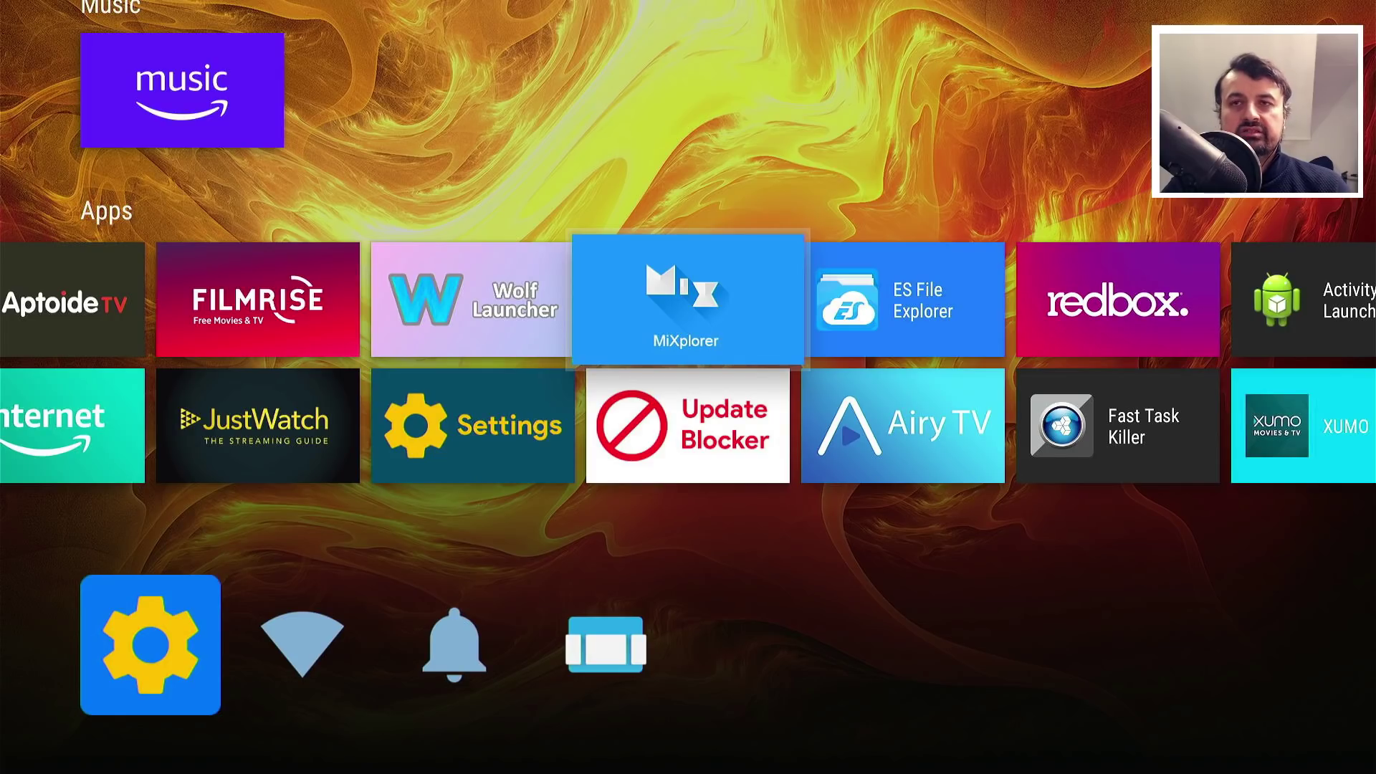
key("Return")
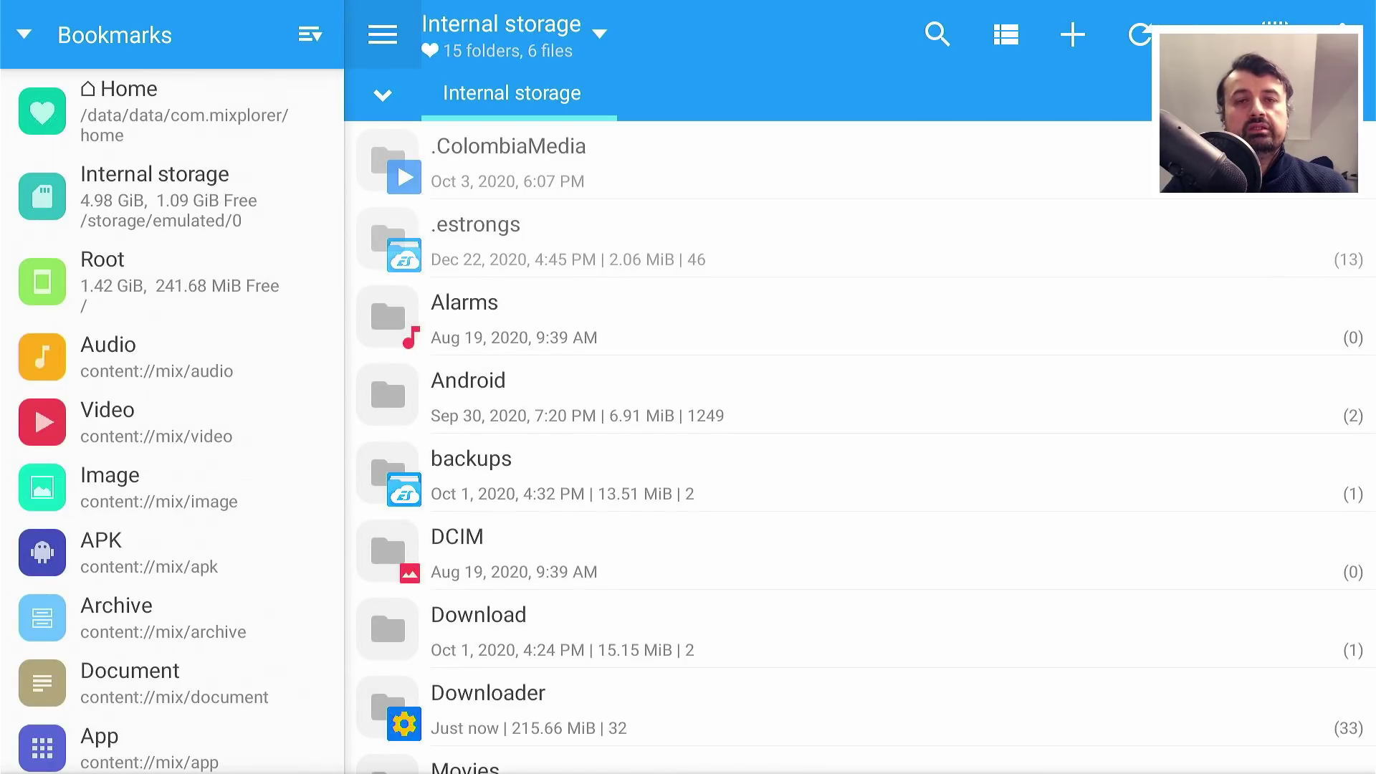
Open the Downloader folder in MiXplorer's Internal storage
key("Down")
key("Down")
key("Down")
key("Down")
key("Down")
key("Down")
key("Up")
key("Up")
key("Up")
key("Up")
key("Down")
key("Down")
key("Down")
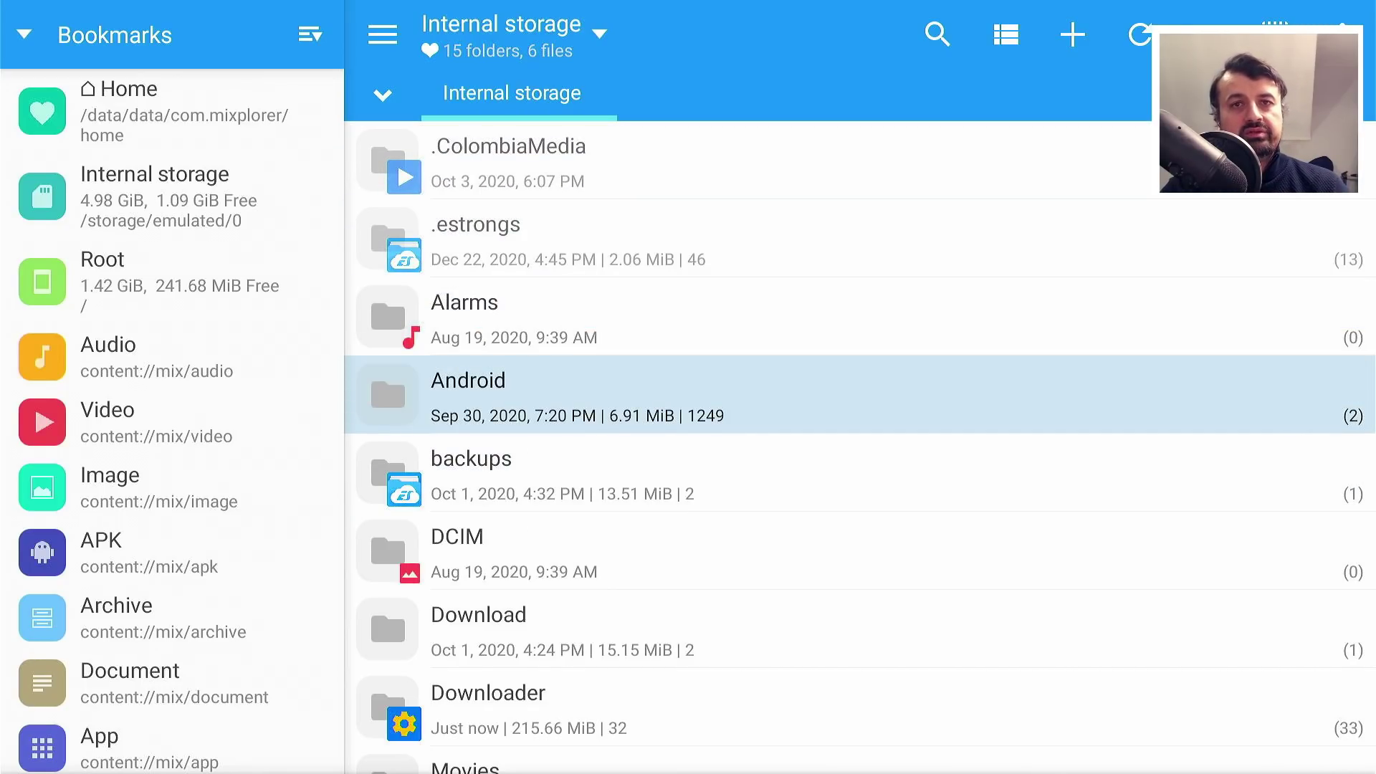
key("Down")
key("Down")
key("Down")
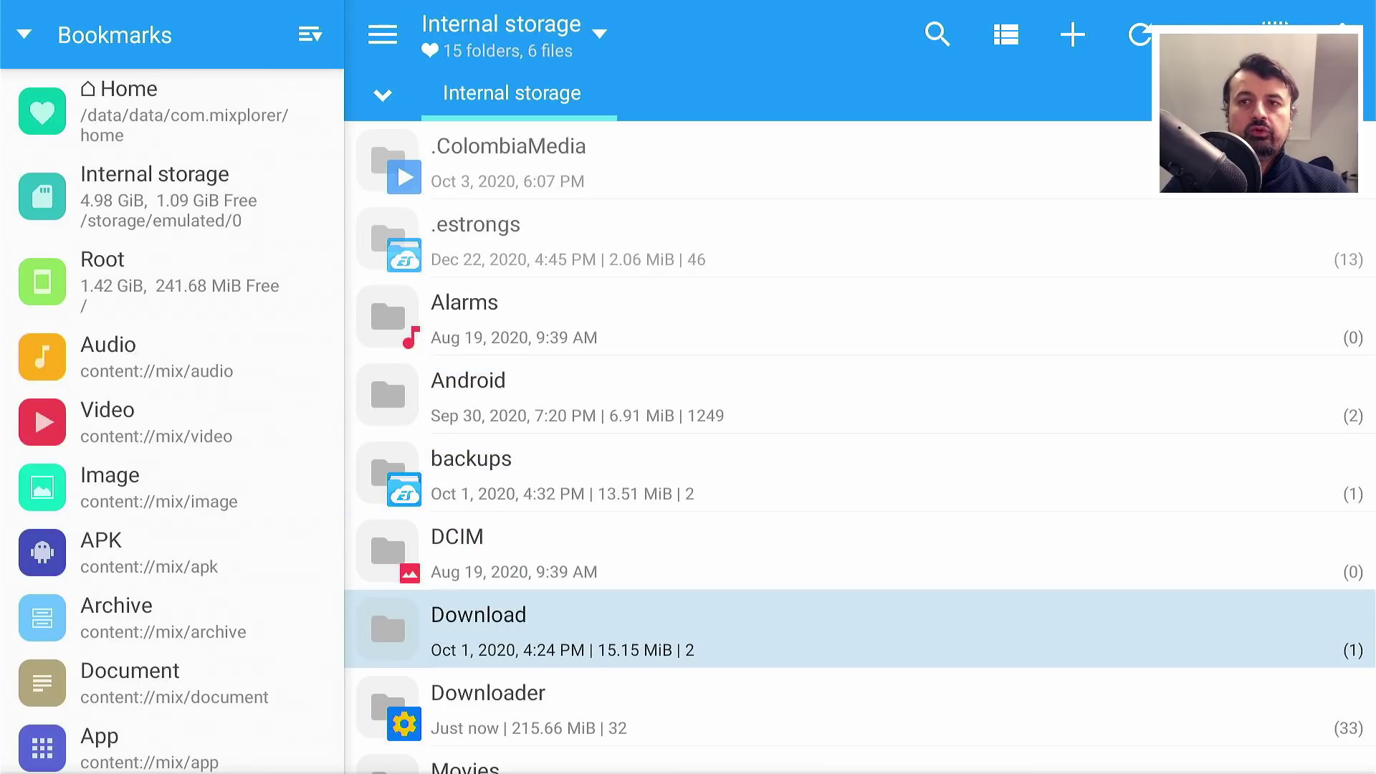
key("Down")
key("Up")
key("Down")
key("Up")
key("Down")
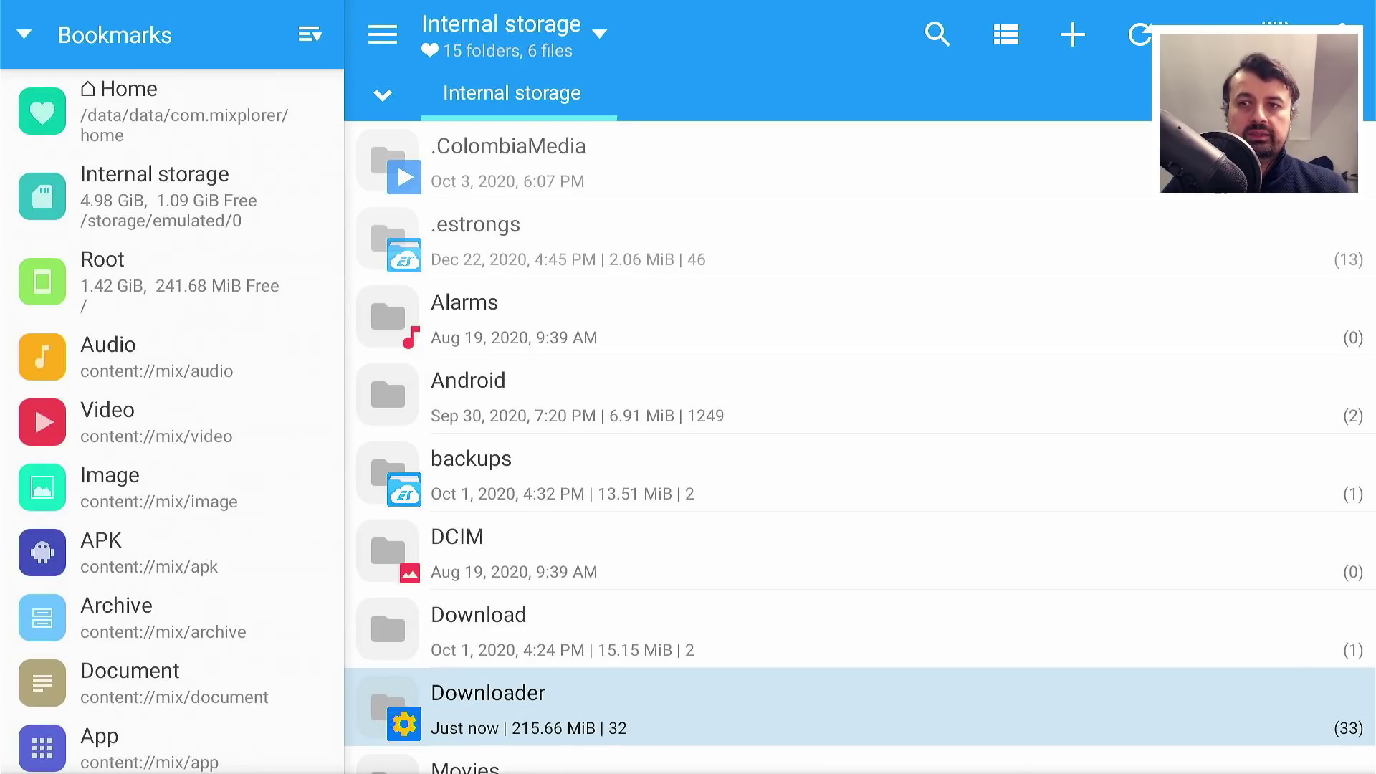
key("Return")
Scroll through the downloaded files and settle on mando2.jpg
key("Down")
key("Down")
key("Down")
key("Down")
key("Down")
key("Down")
key("Down")
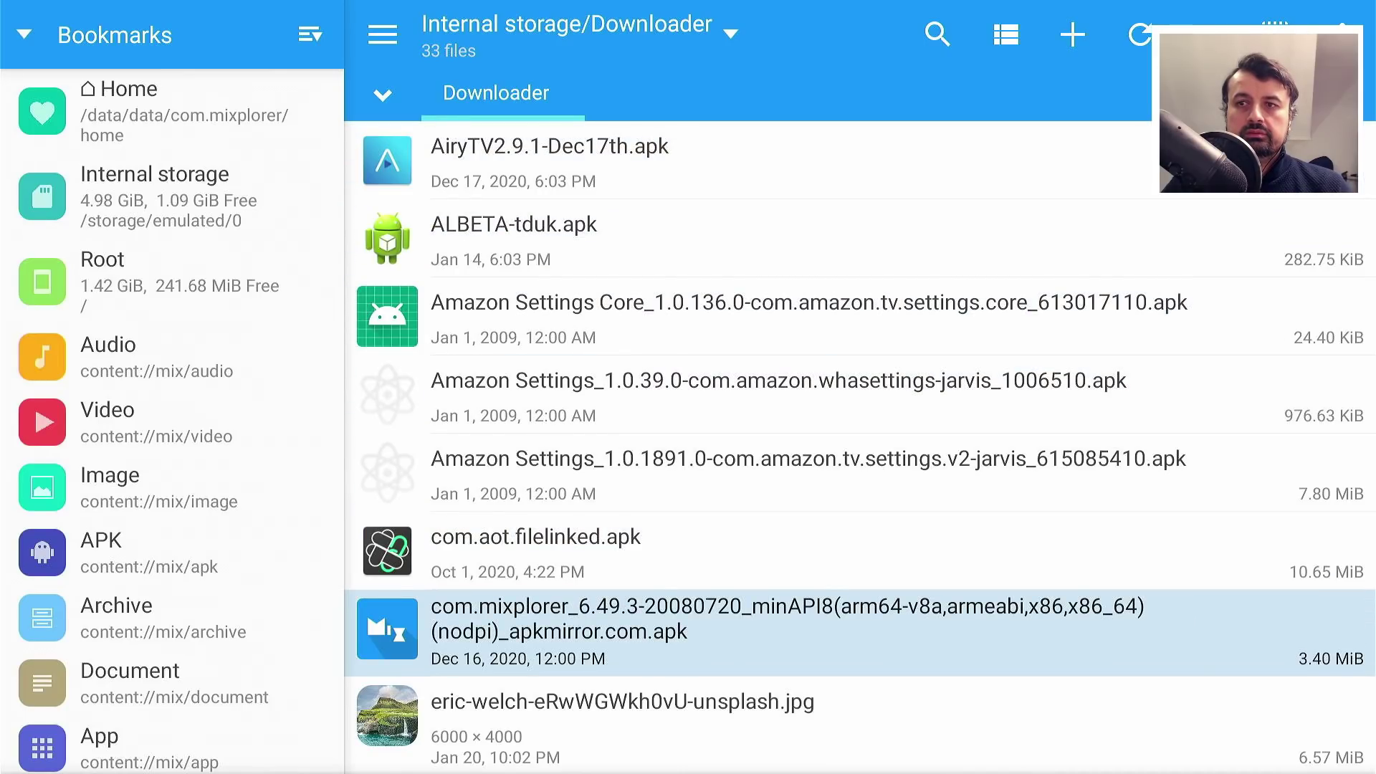
key("Down")
key("Down")
key("Down")
key("Down")
key("Down")
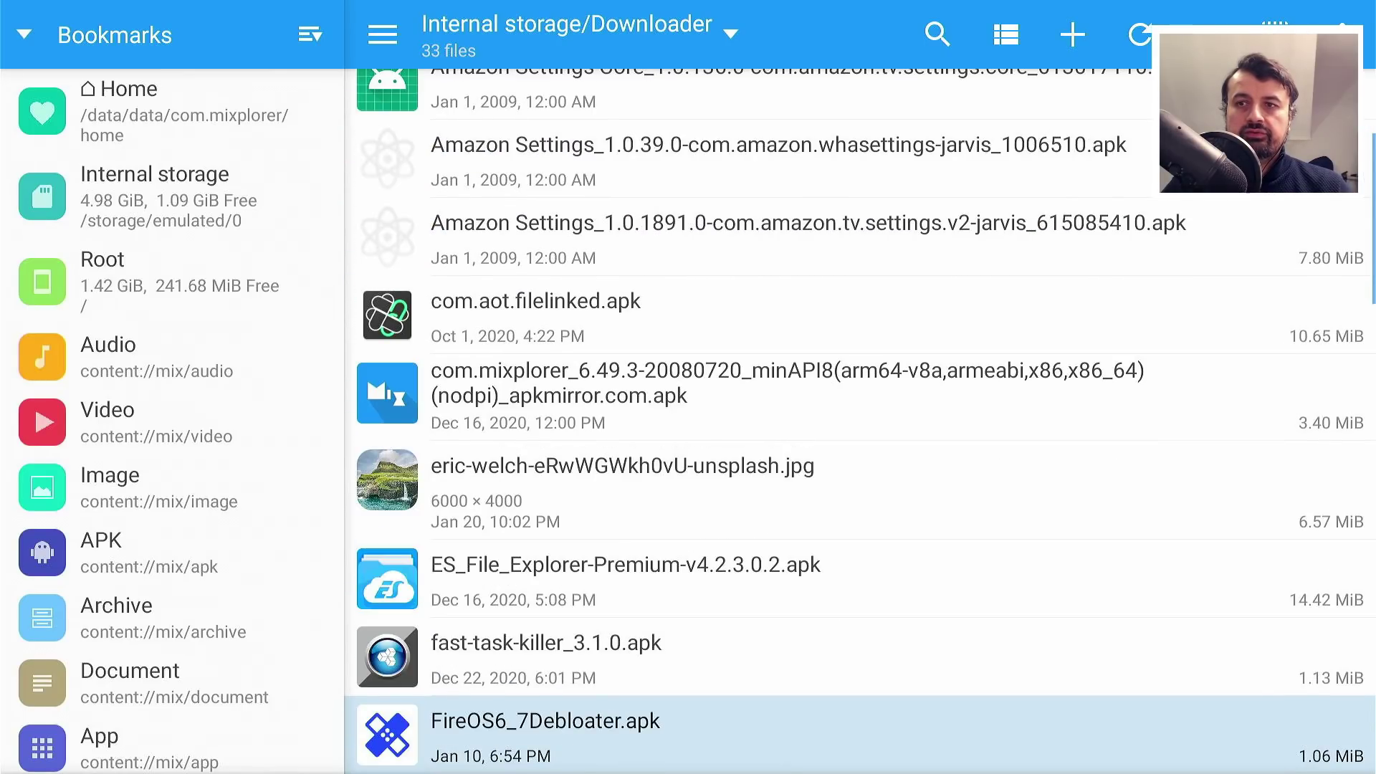
key("Down")
key("Down")
key("Down")
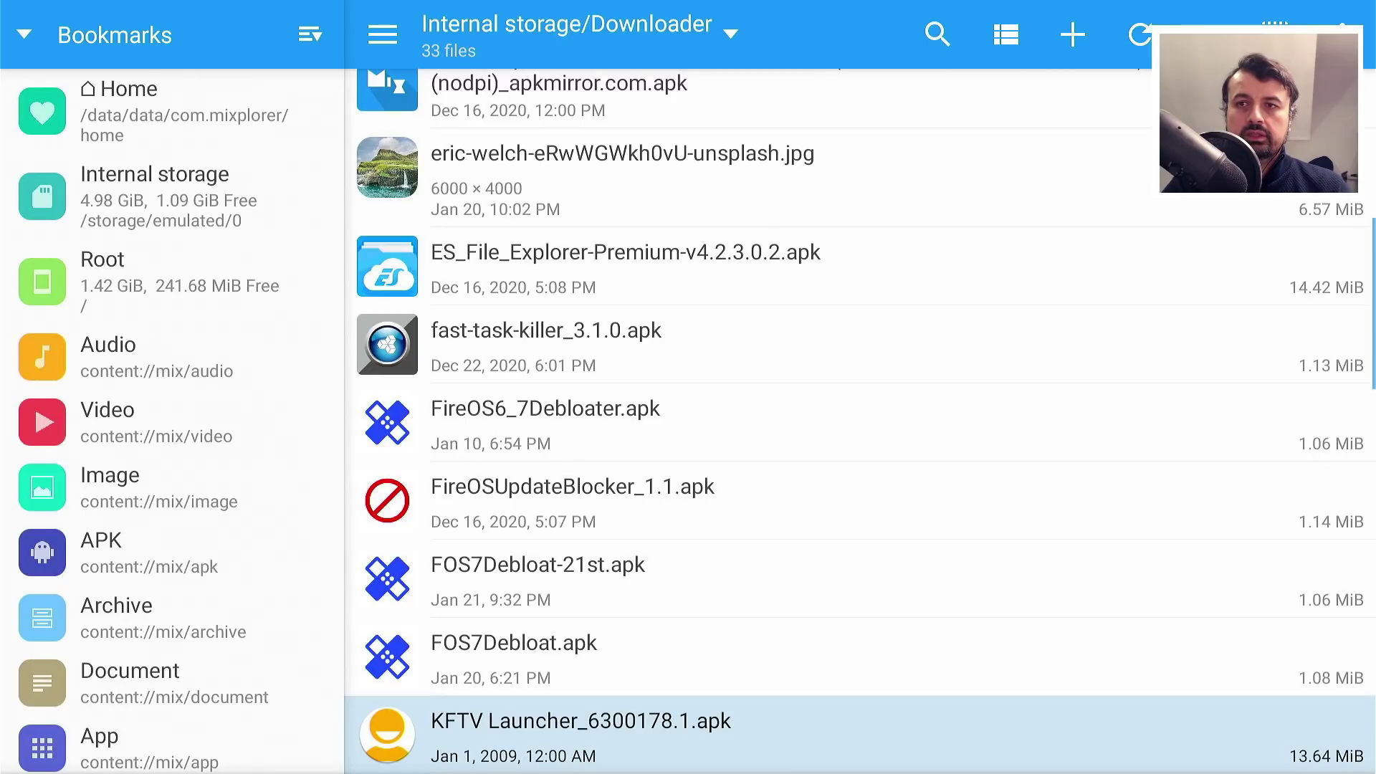
key("Down")
key("Down")
key("Down")
key("Down")
key("Up")
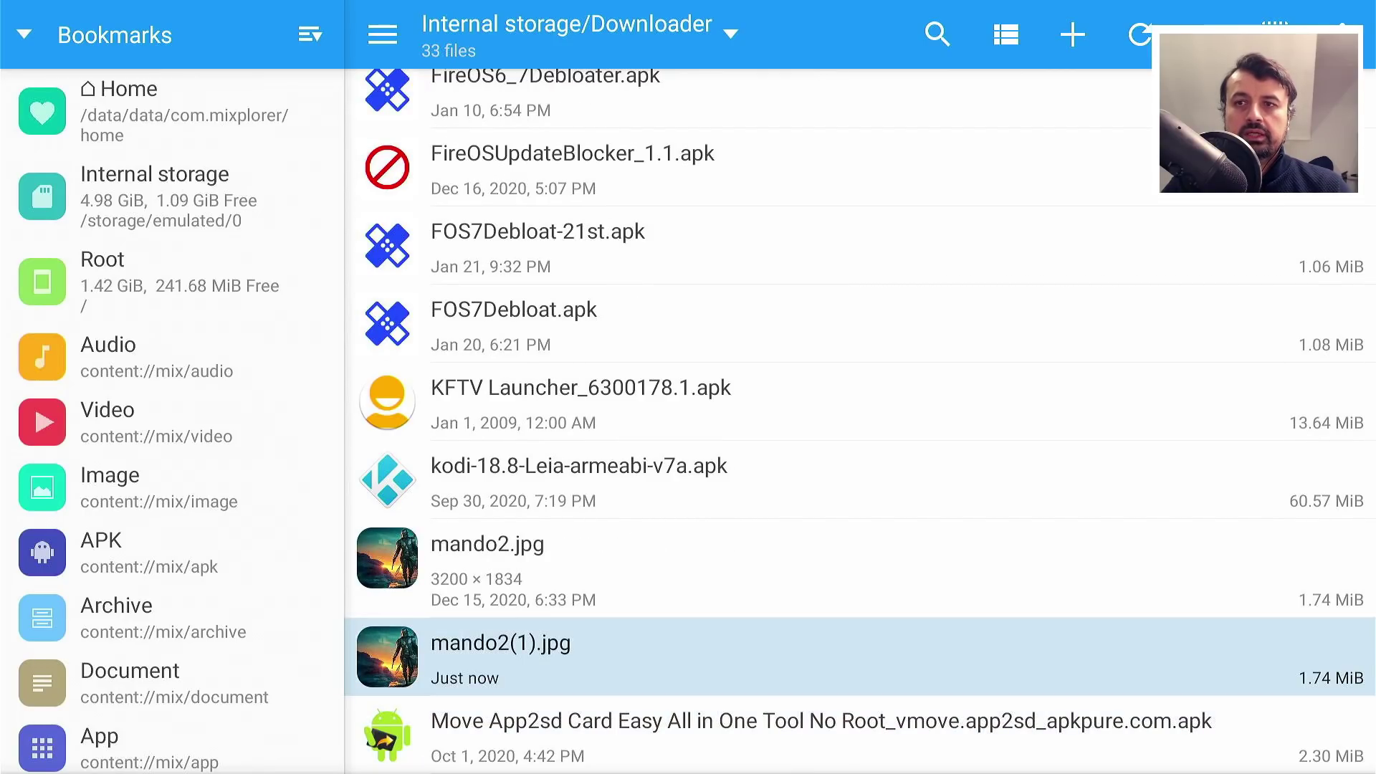
key("Up")
key("Down")
key("Up")
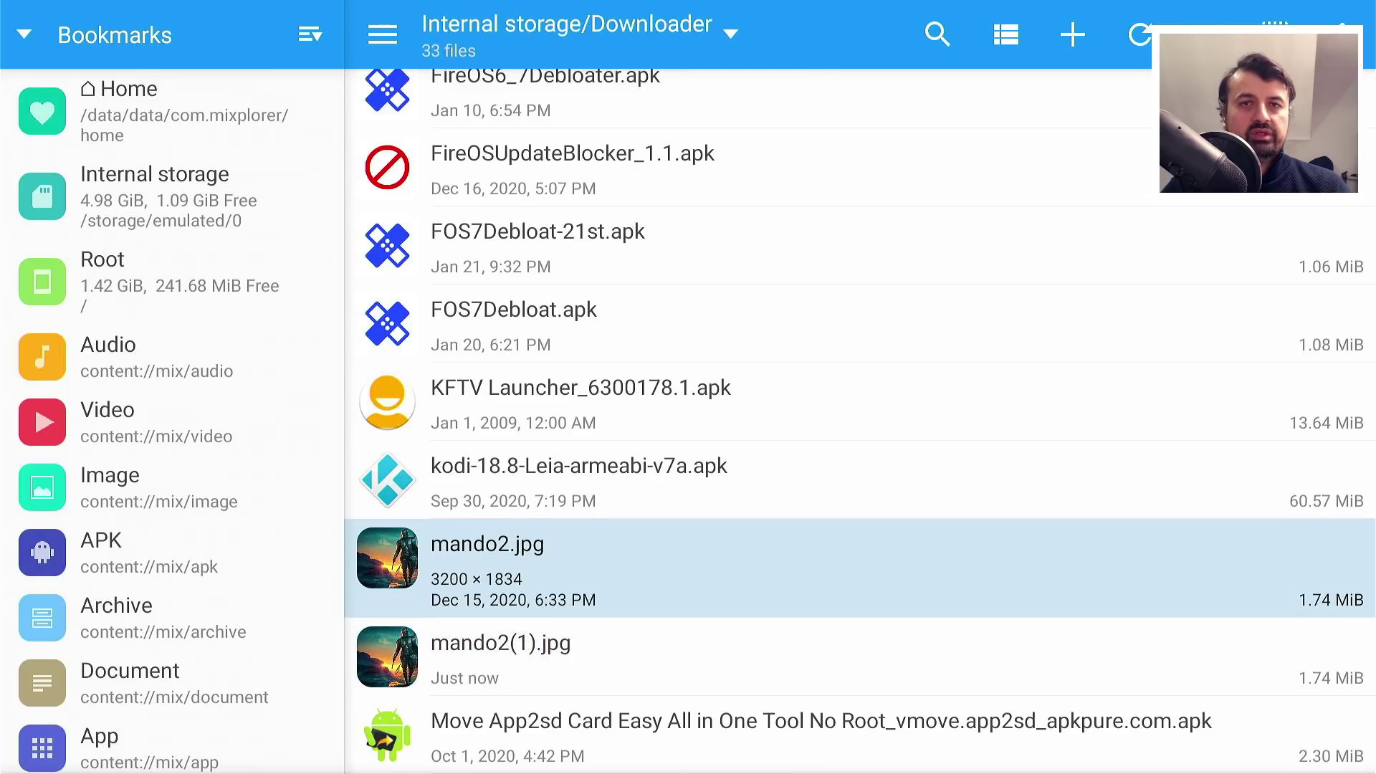
Select mando2.jpg and copy it with the selection toolbar's copy action
key("Return")
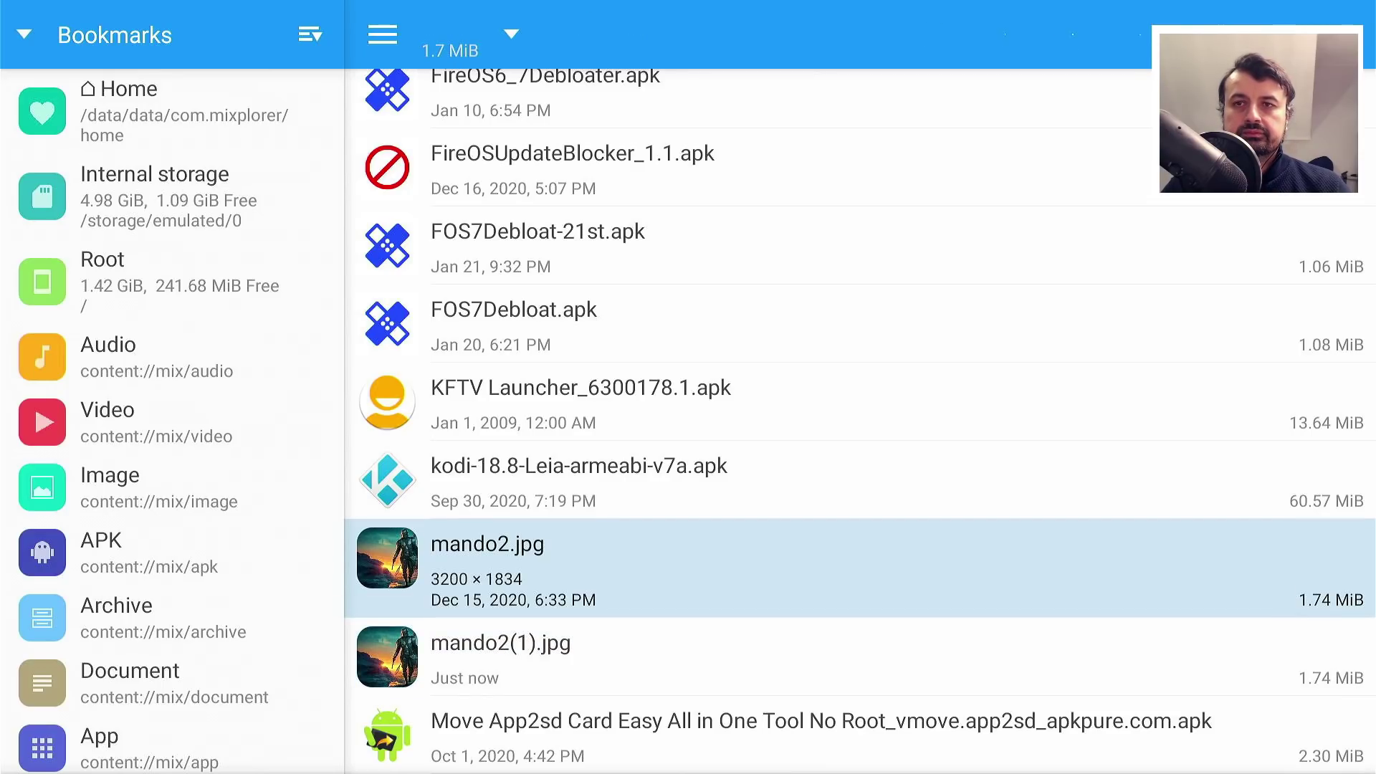
key("Up")
key("Up")
key("Up")
key("Up")
key("Up")
key("Up")
key("Up")
key("Up")
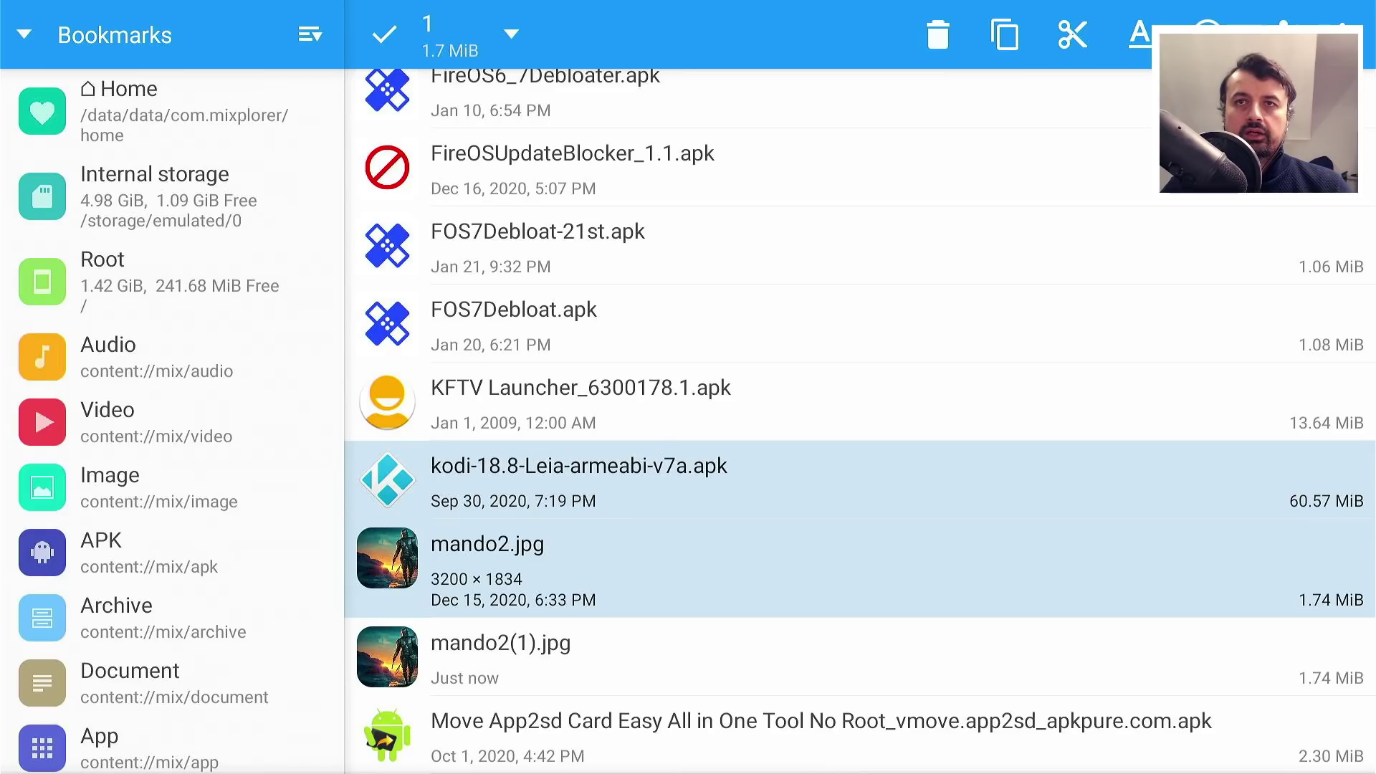
key("Up")
key("Up")
key("Up")
key("Up")
key("Up")
key("Up")
key("Up")
key("Up")
key("Up")
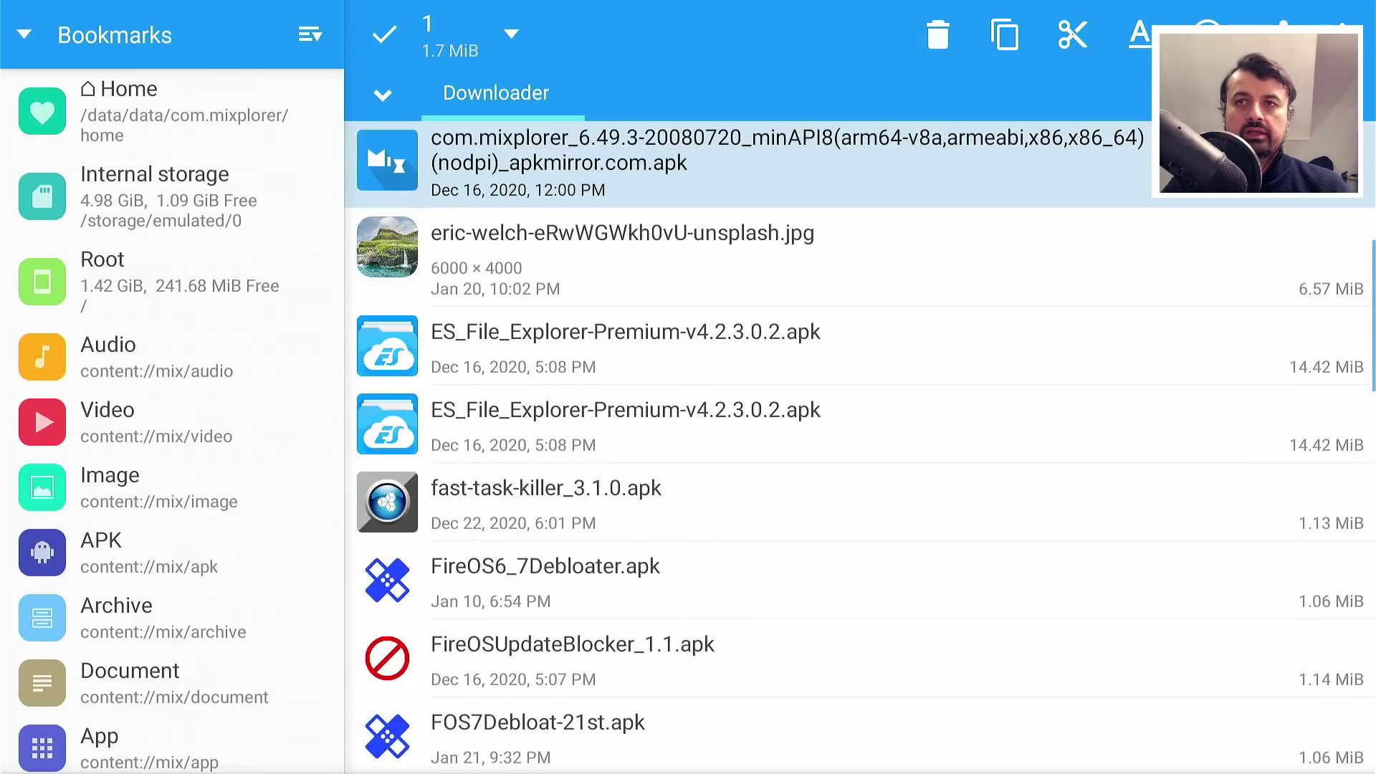
key("Up")
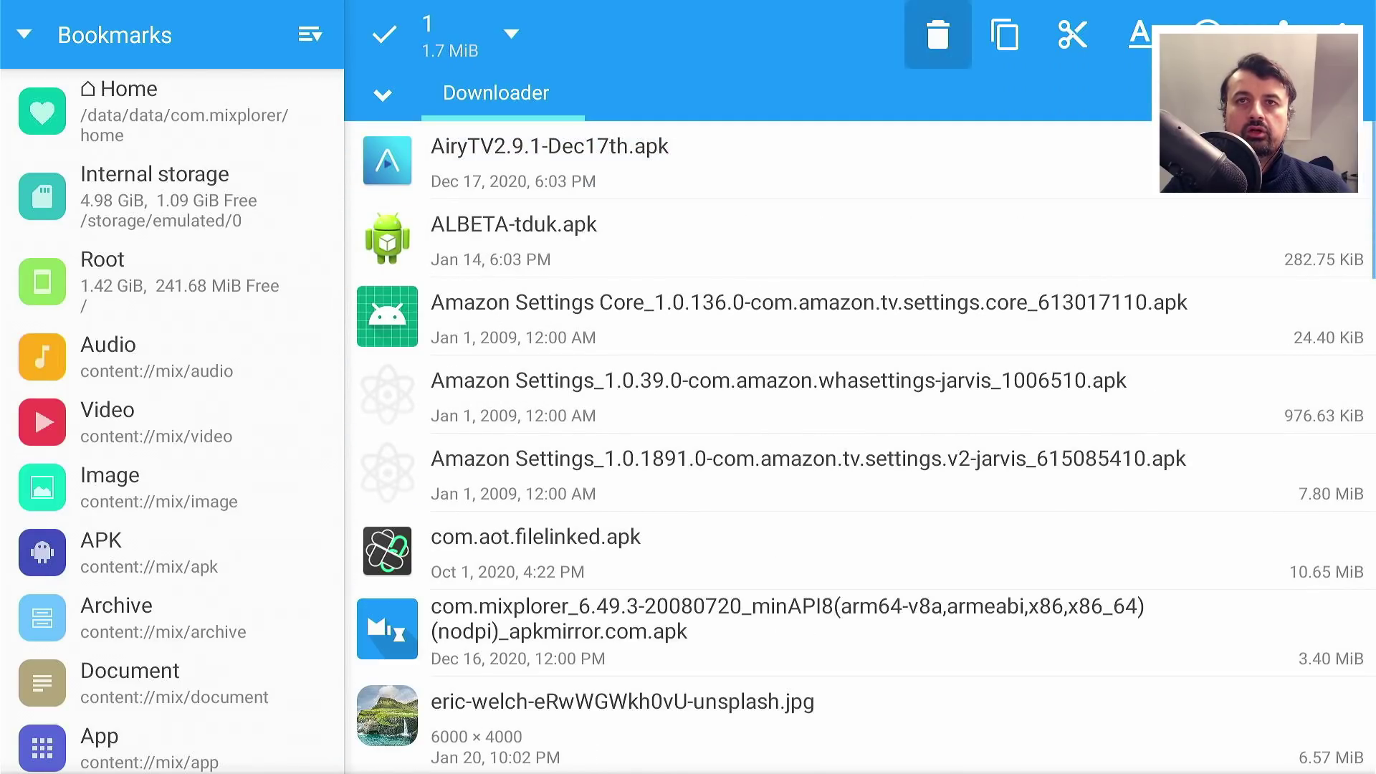
key("Right")
key("Left")
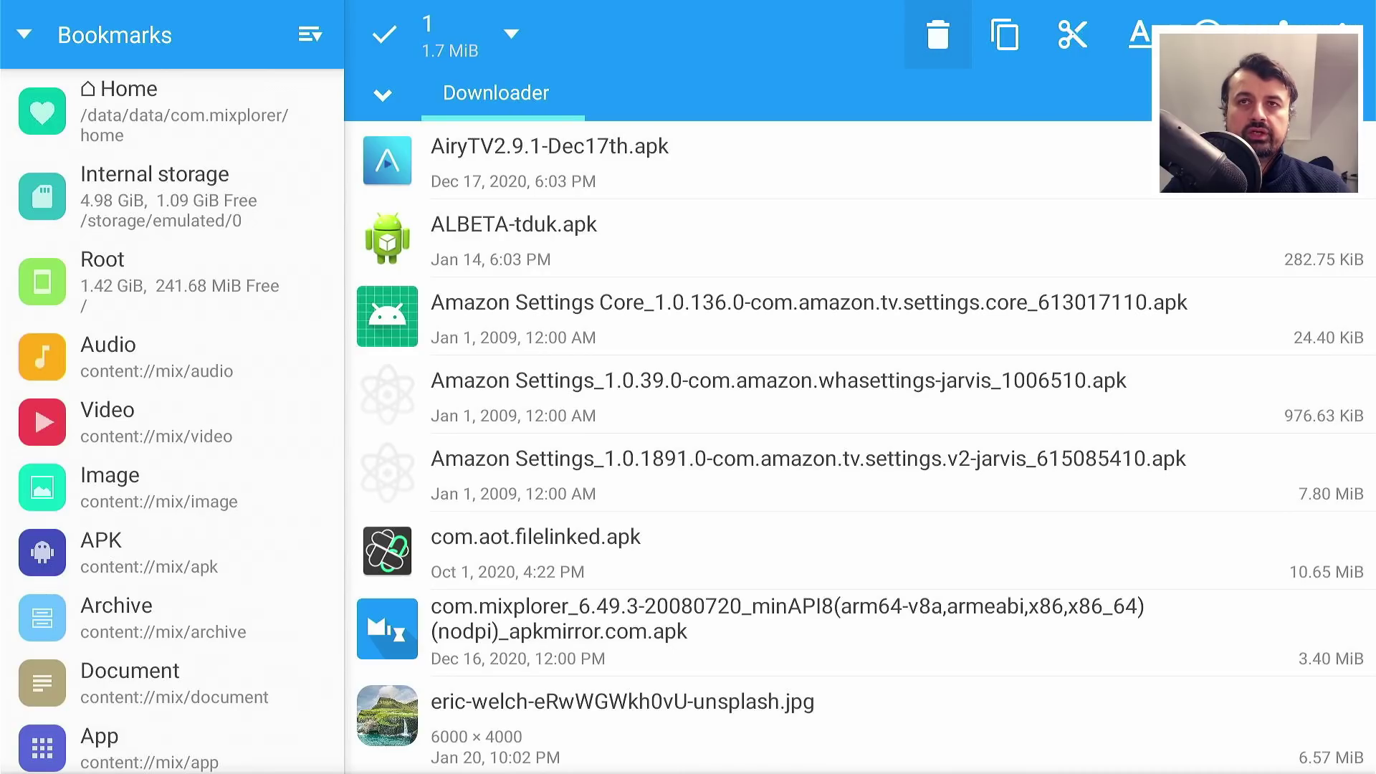
key("Right")
key("Return")
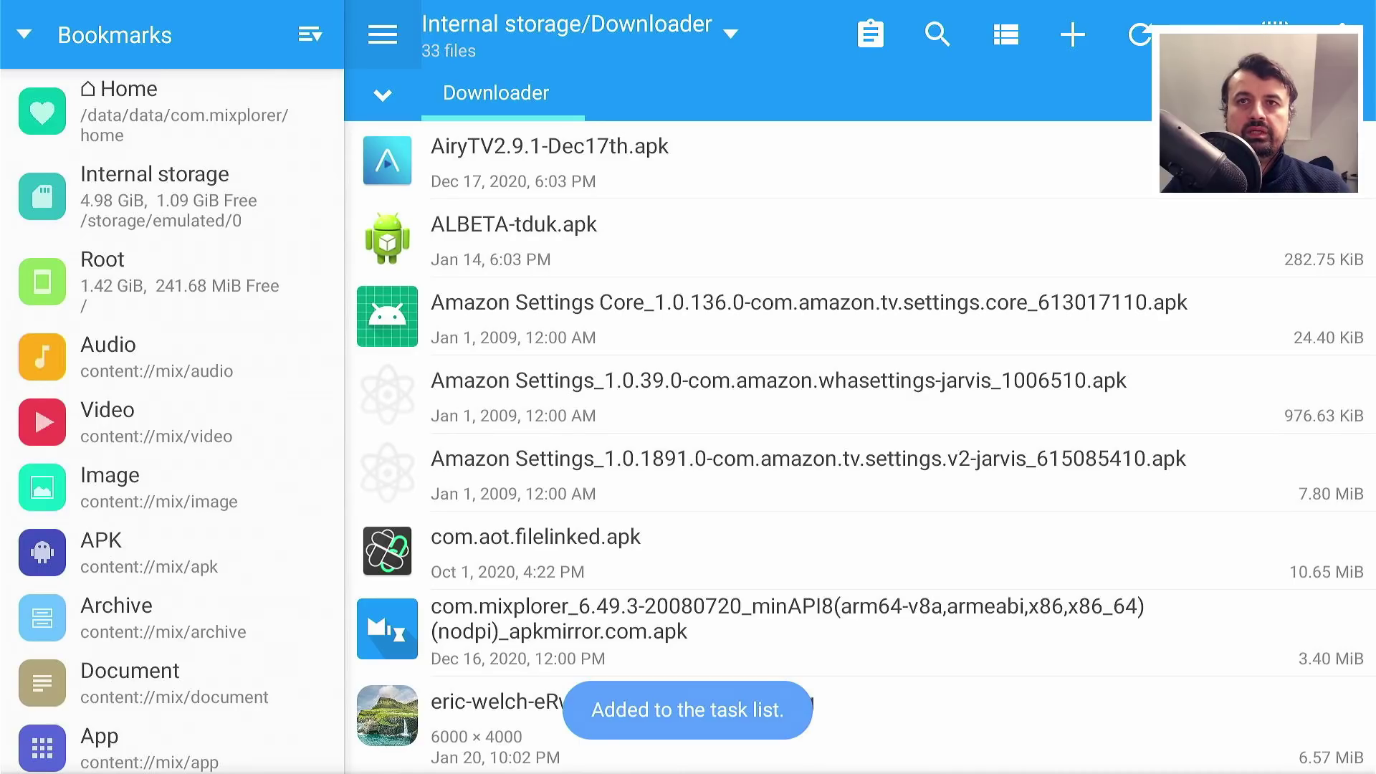
Go to the Internal storage folder from the bookmarks
key("Down")
key("Down")
key("Down")
key("Down")
key("Up")
key("Up")
key("Up")
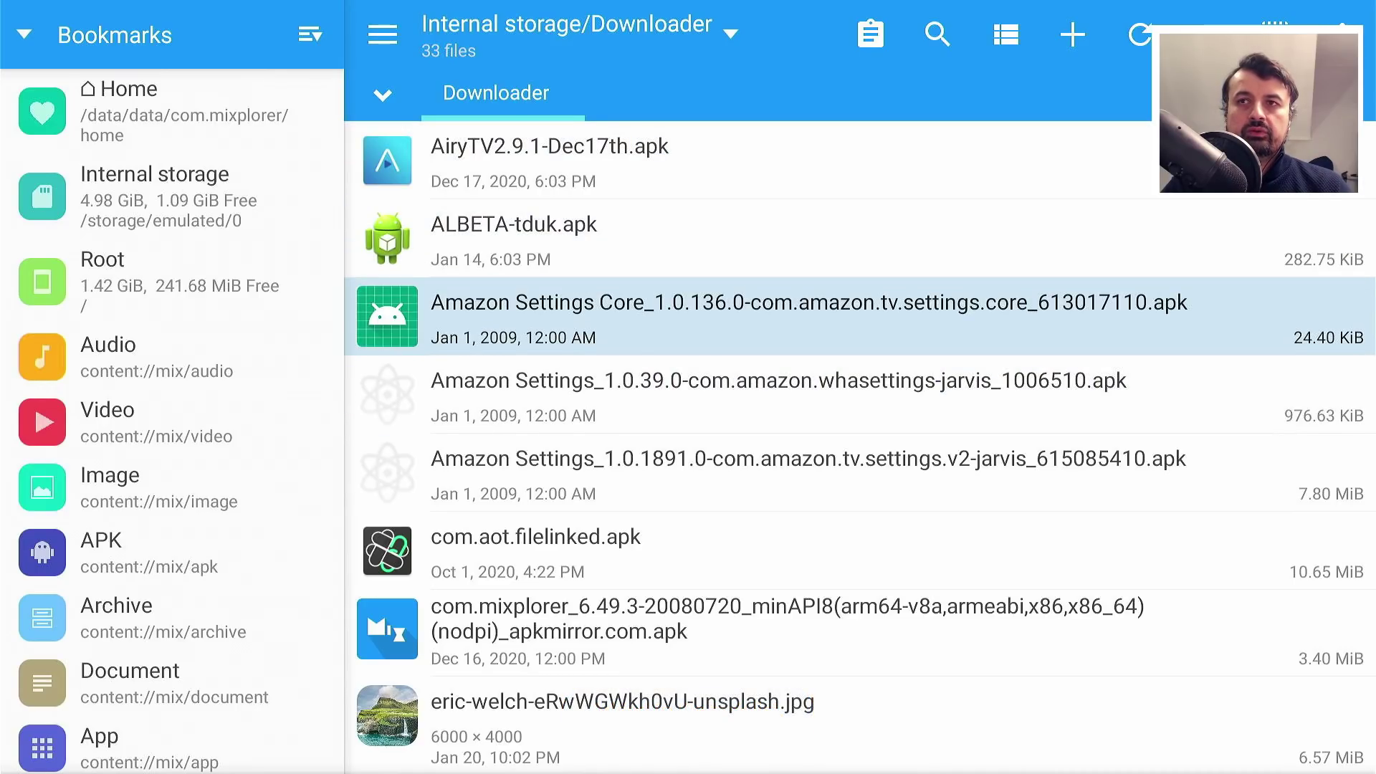
key("Left")
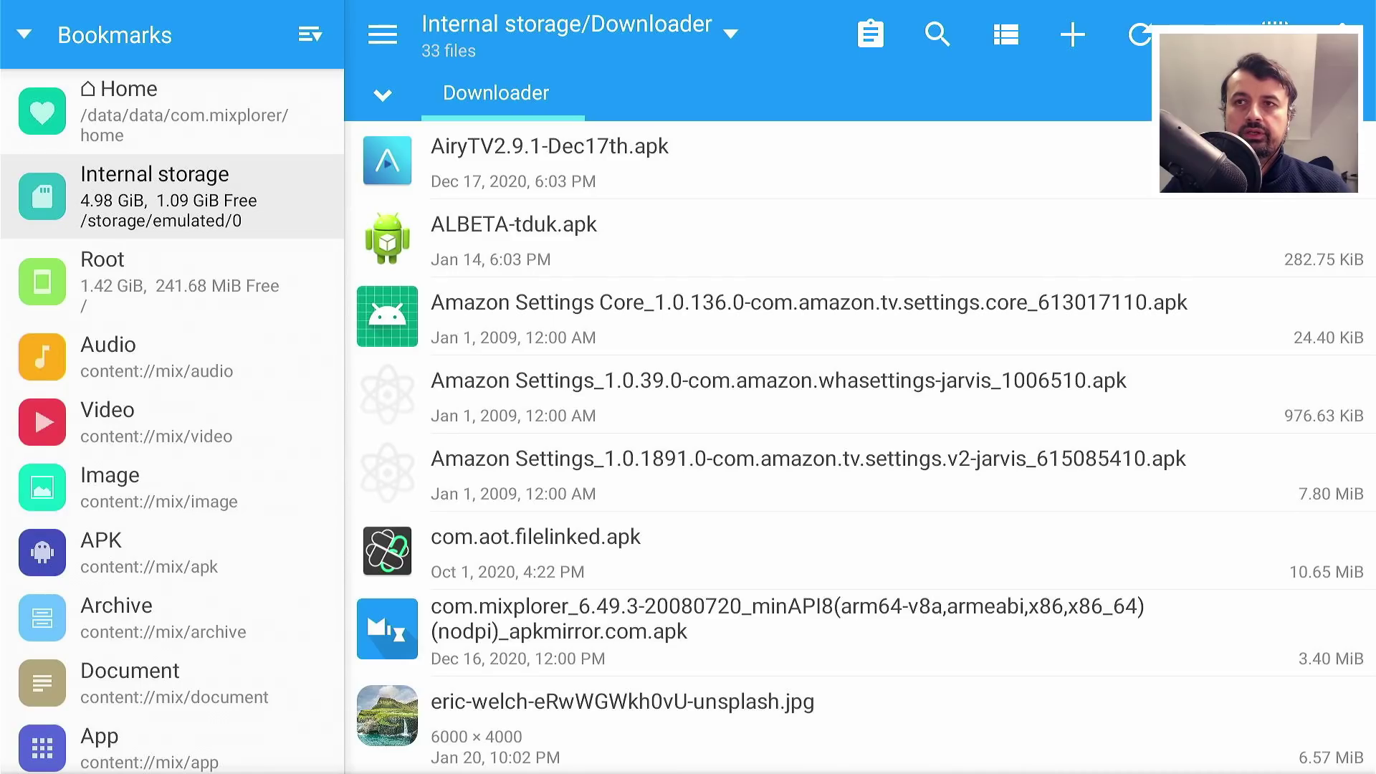
key("Return")
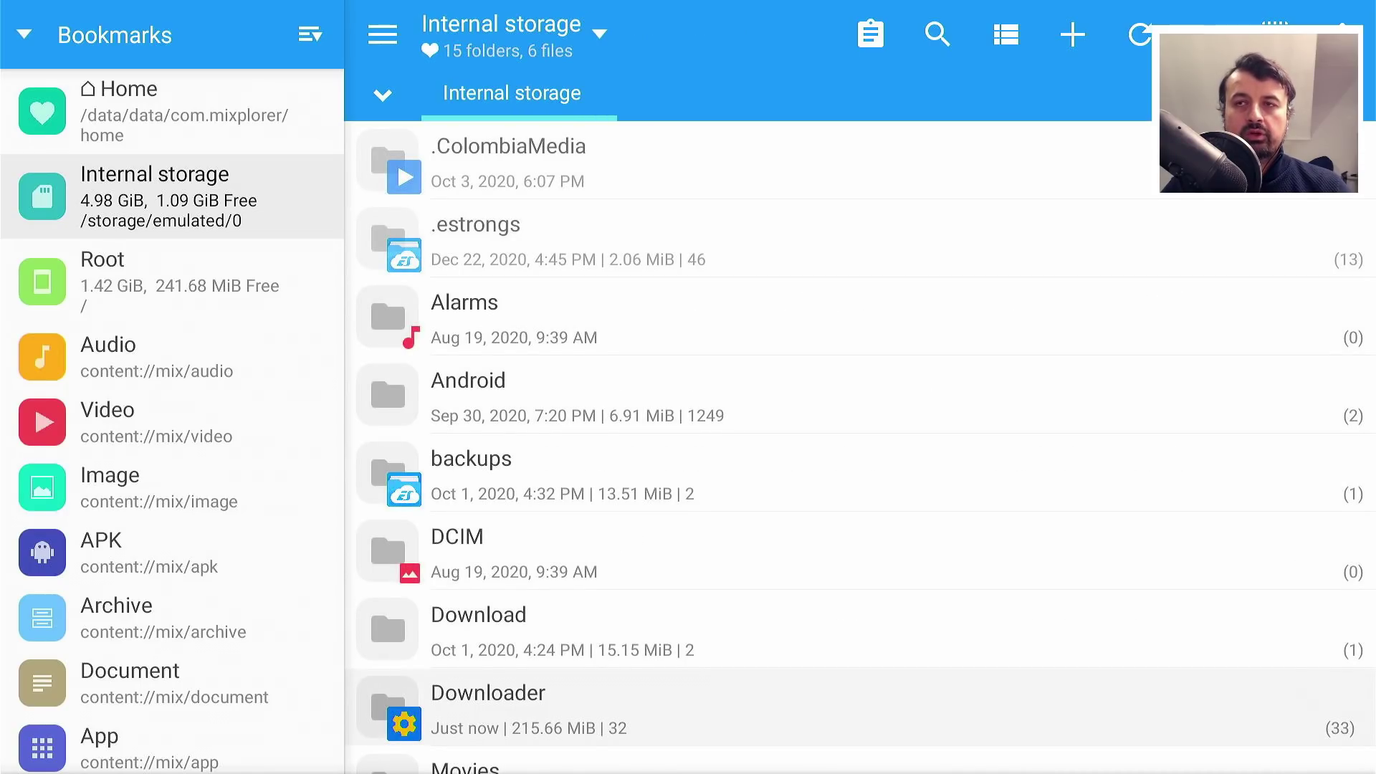
Paste the copied mando2.jpg into the Internal storage root from the pending copy job
key("Right")
key("Down")
key("Down")
key("Down")
key("Down")
key("Down")
key("Down")
key("Down")
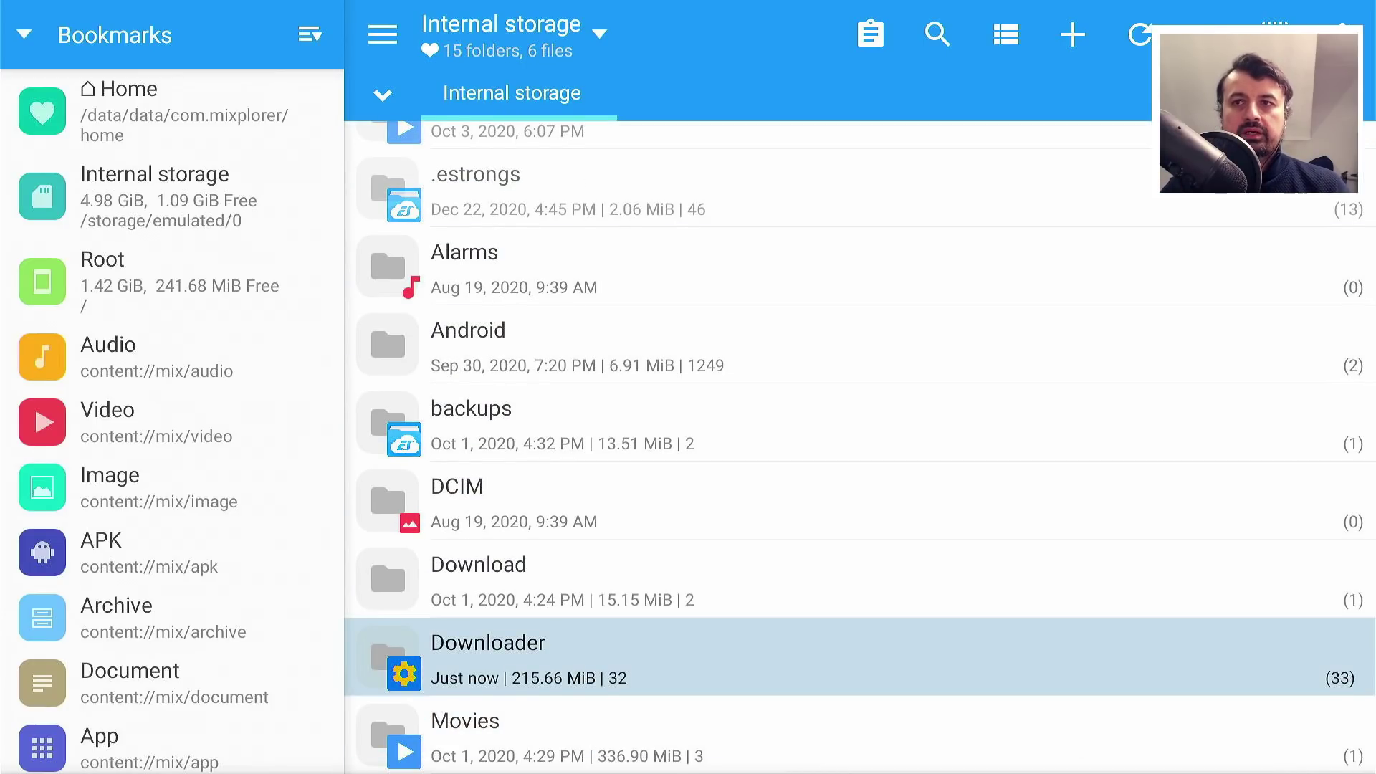
key("Up")
key("Up")
key("Up")
key("Up")
key("Up")
key("Down")
key("Up")
key("Up")
key("Up")
key("Up")
key("Up")
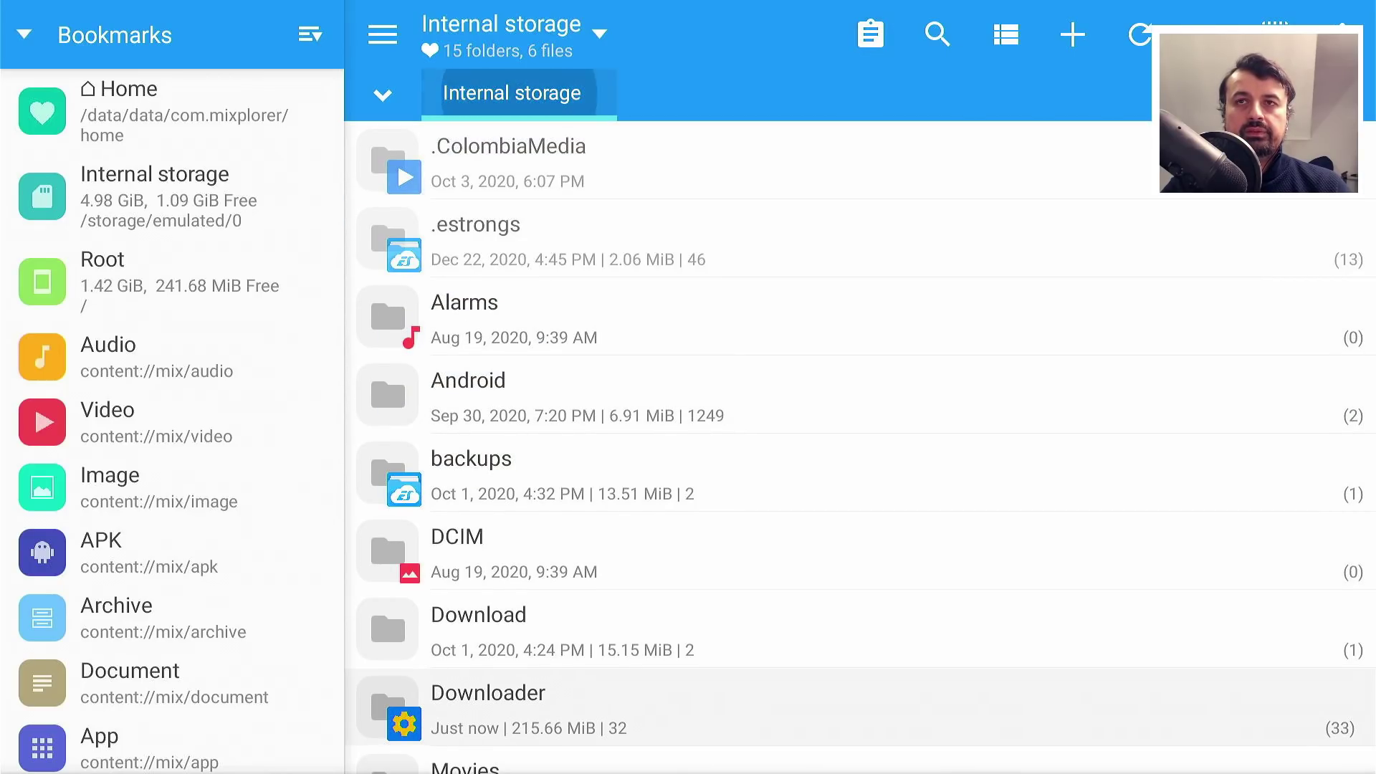
key("Return")
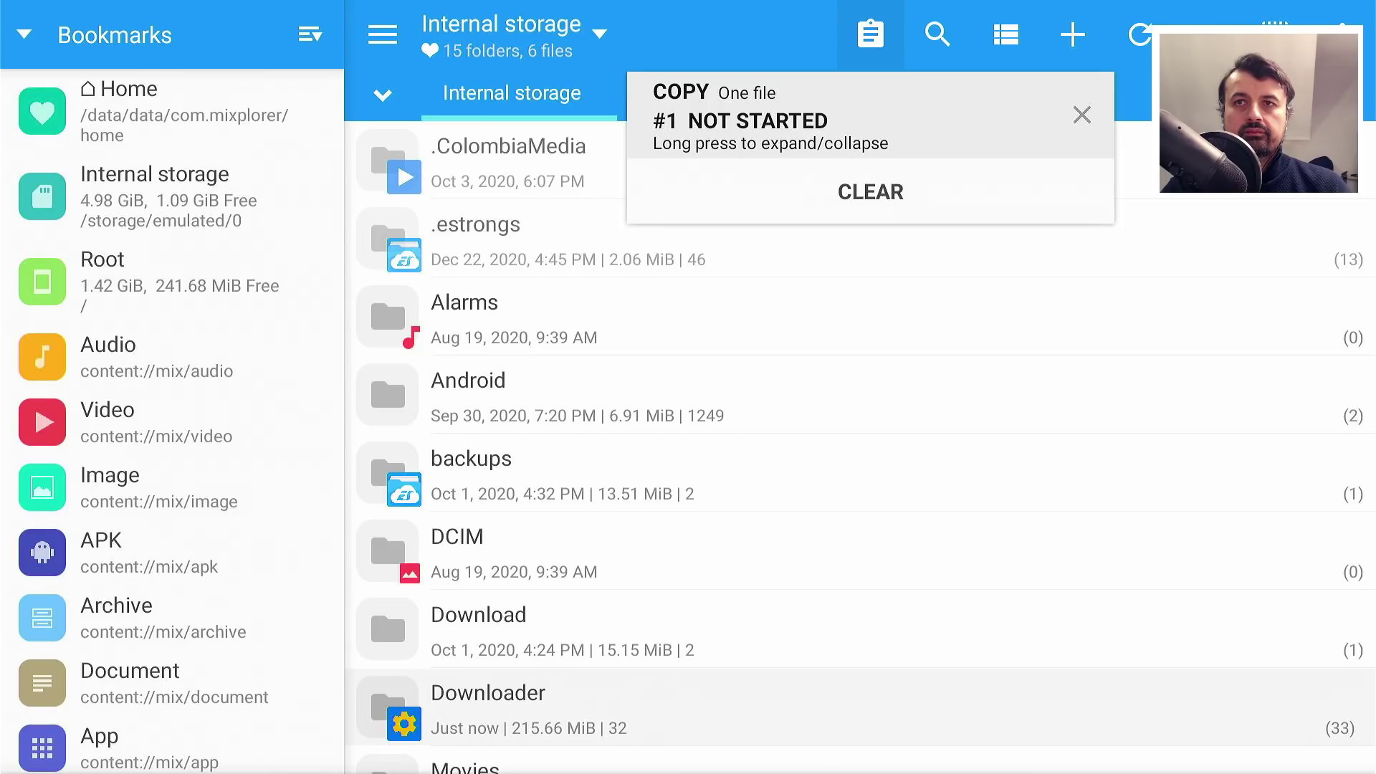
key("Return")
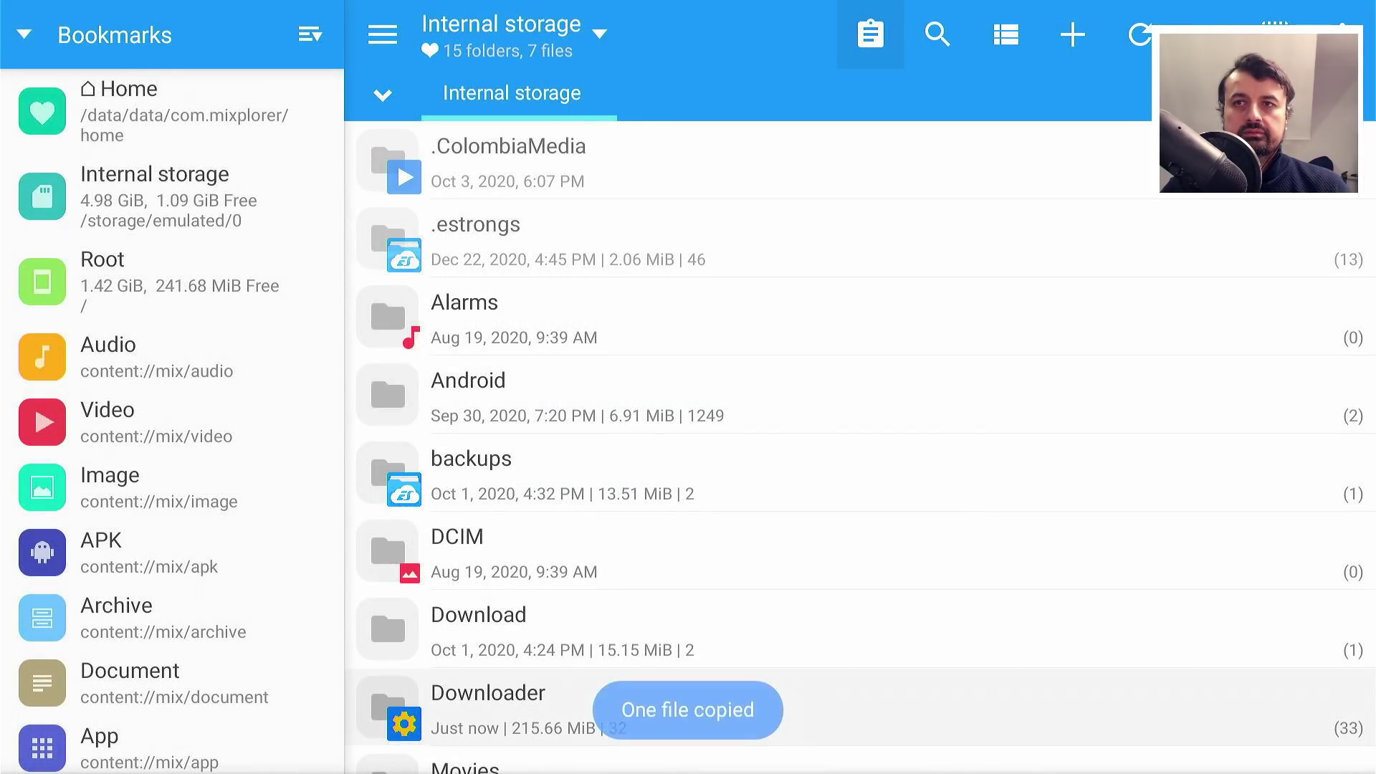
Check the wallpaper images in the list, then exit MiXplorer to the TV home screen
key("Tab")
key("Tab")
key("Tab")
key("Tab")
key("Tab")
key("Tab")
key("Down")
key("Down")
key("Down")
key("Down")
key("Down")
key("Down")
key("Down")
key("Down")
key("Down")
key("Down")
key("Down")
key("Down")
key("Down")
key("Down")
key("Down")
key("Down")
key("Down")
key("Down")
key("Down")
key("Down")
key("Down")
key("Left")
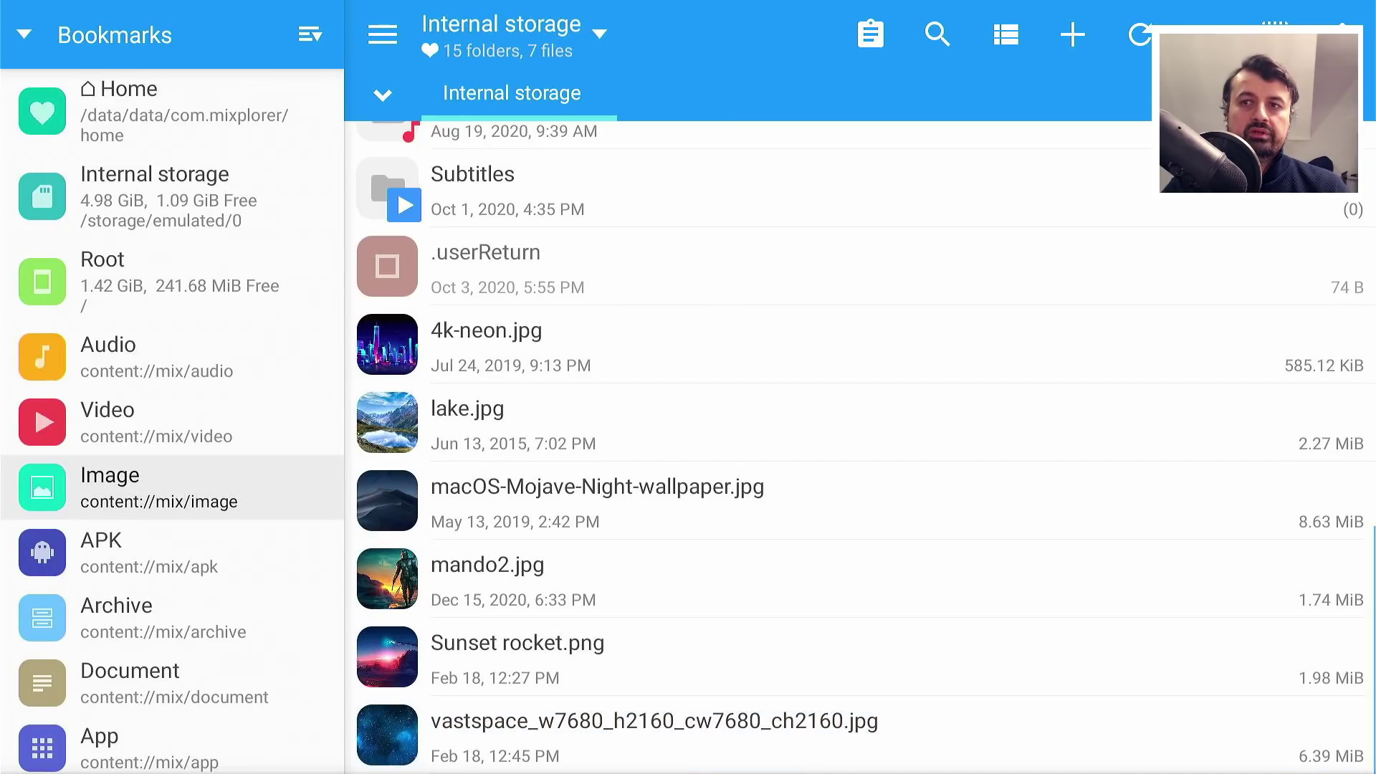
key("Tab")
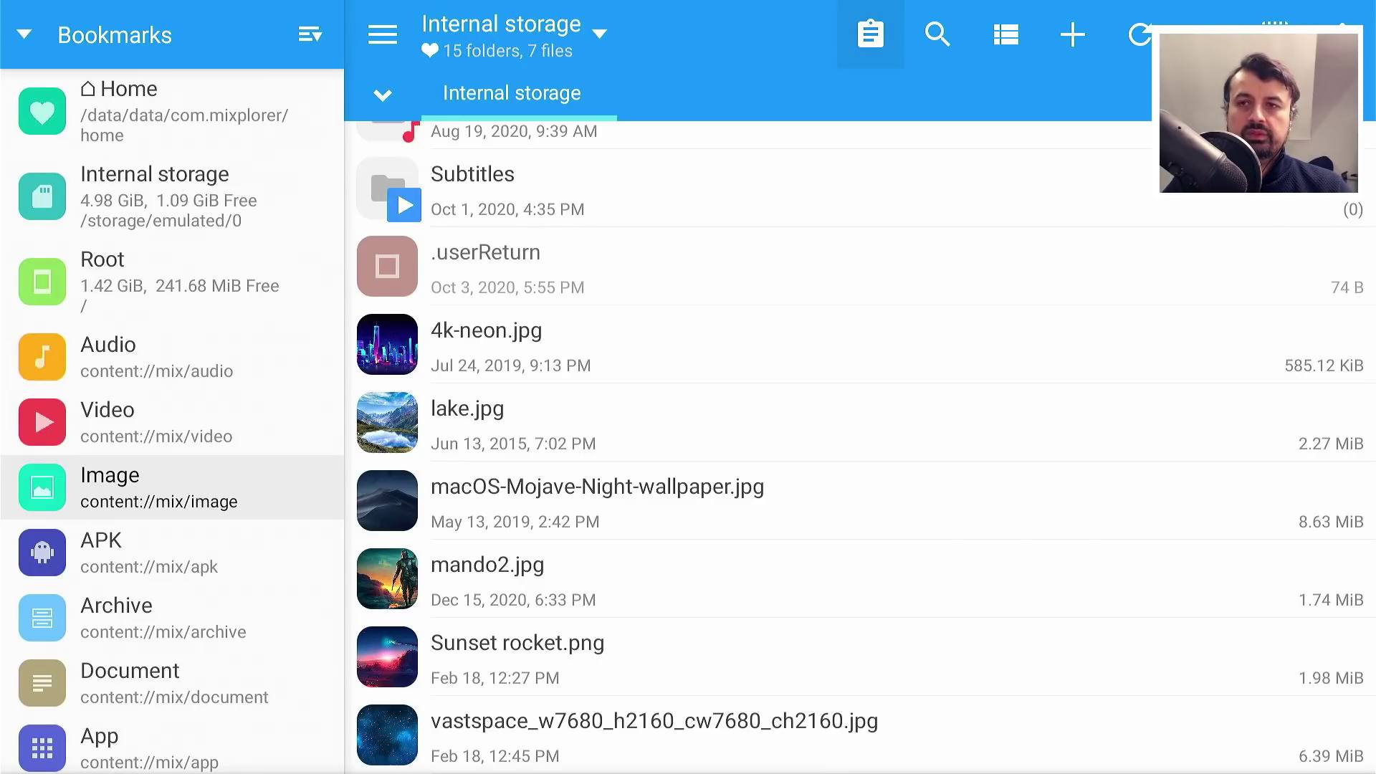
key("Left")
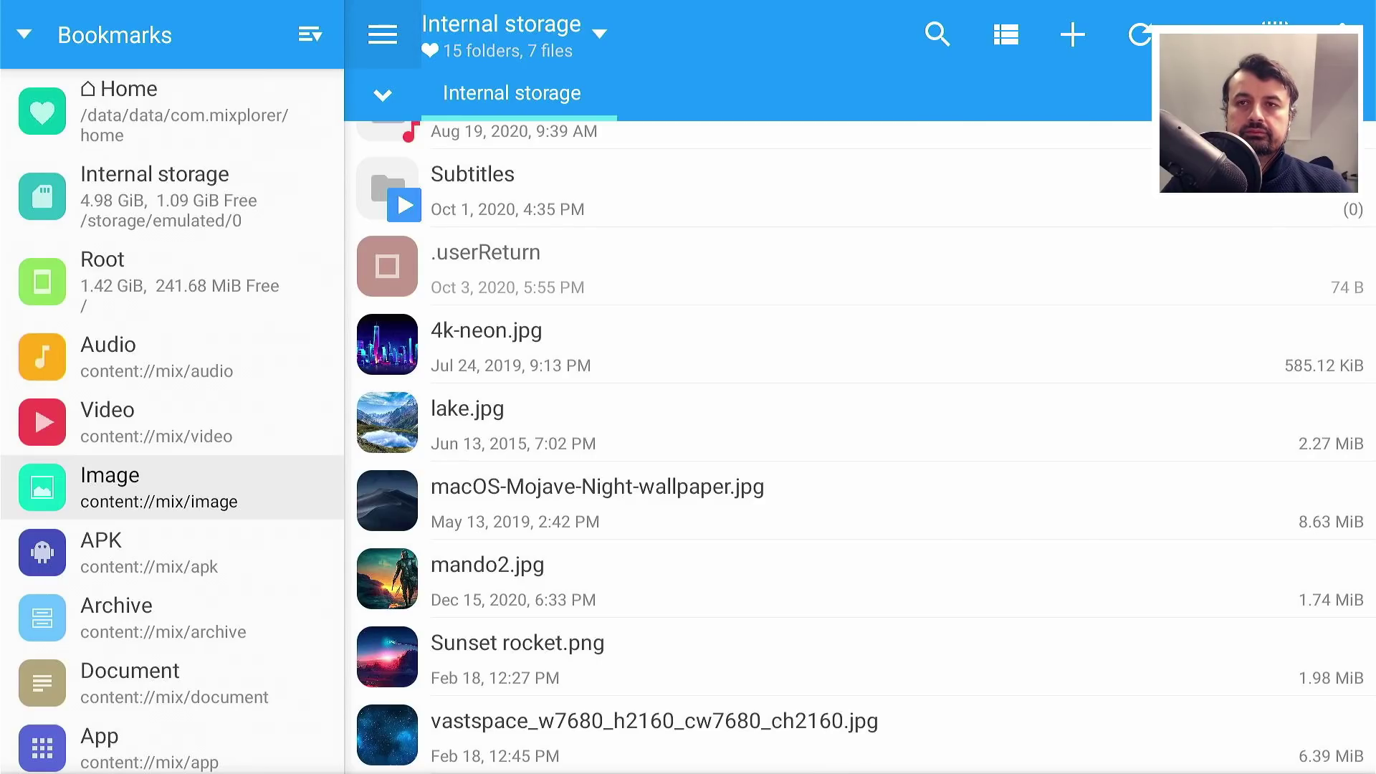
key("Home")
Open Home Screen View's Default Wallpaper chooser and grant the launcher storage access
key("Up")
key("Down")
key("Down")
key("Right")
key("Right")
key("Right")
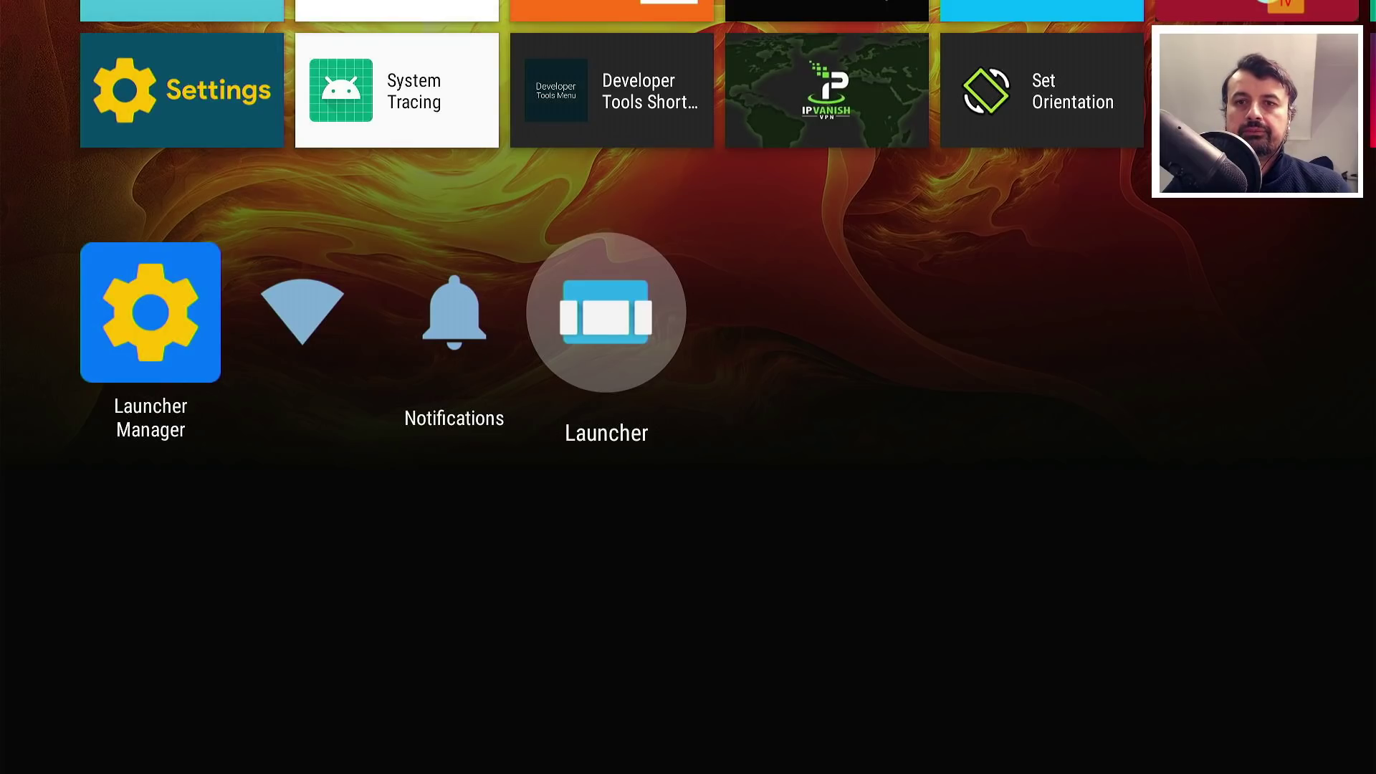
key("Return")
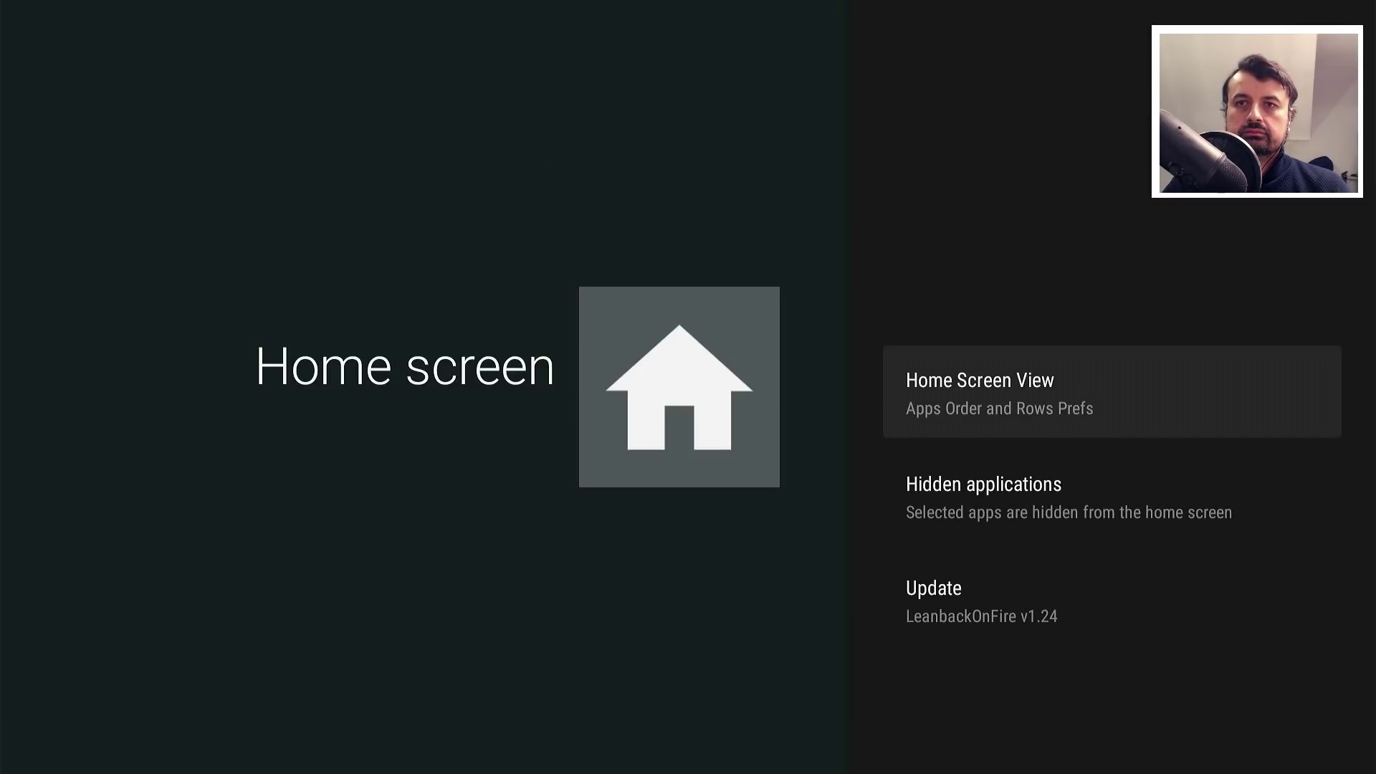
key("Down")
key("Up")
key("Return")
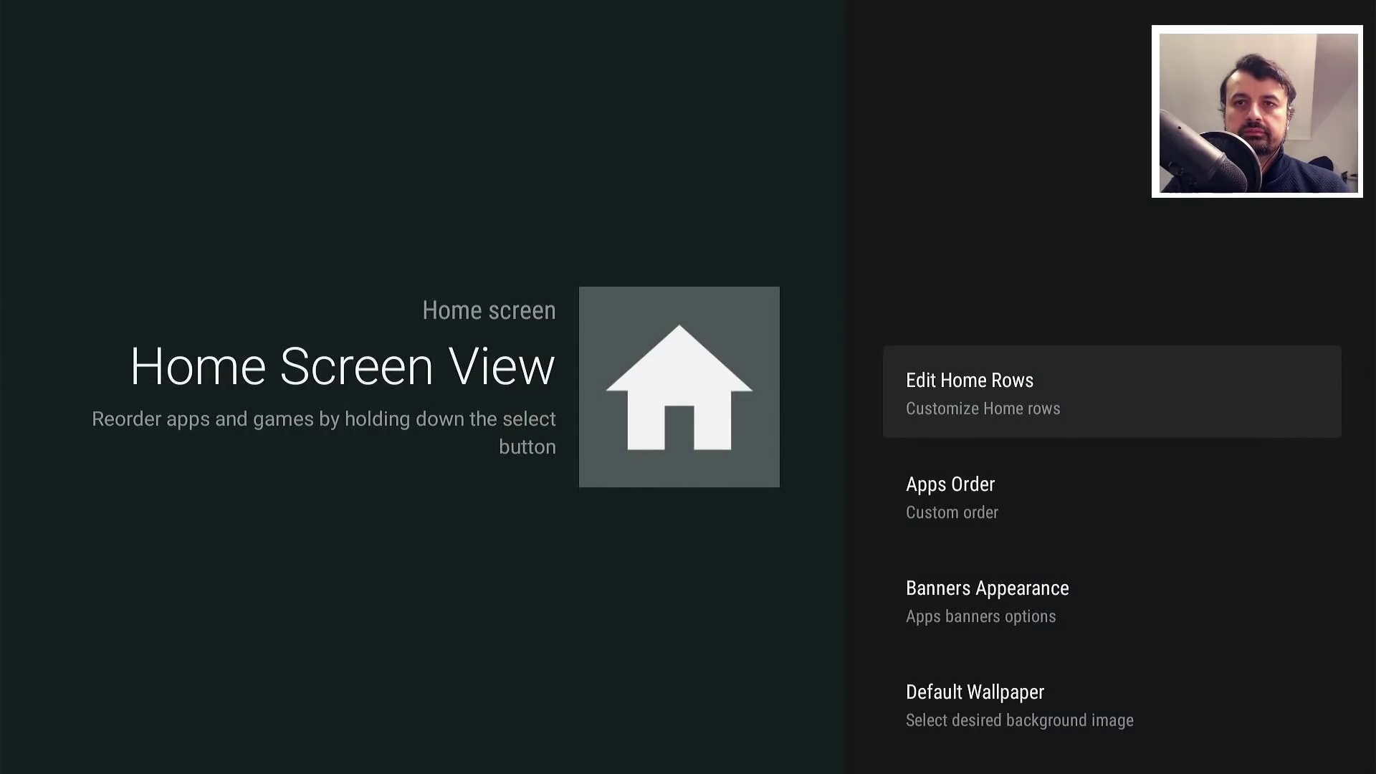
key("Down")
key("Down")
key("Down")
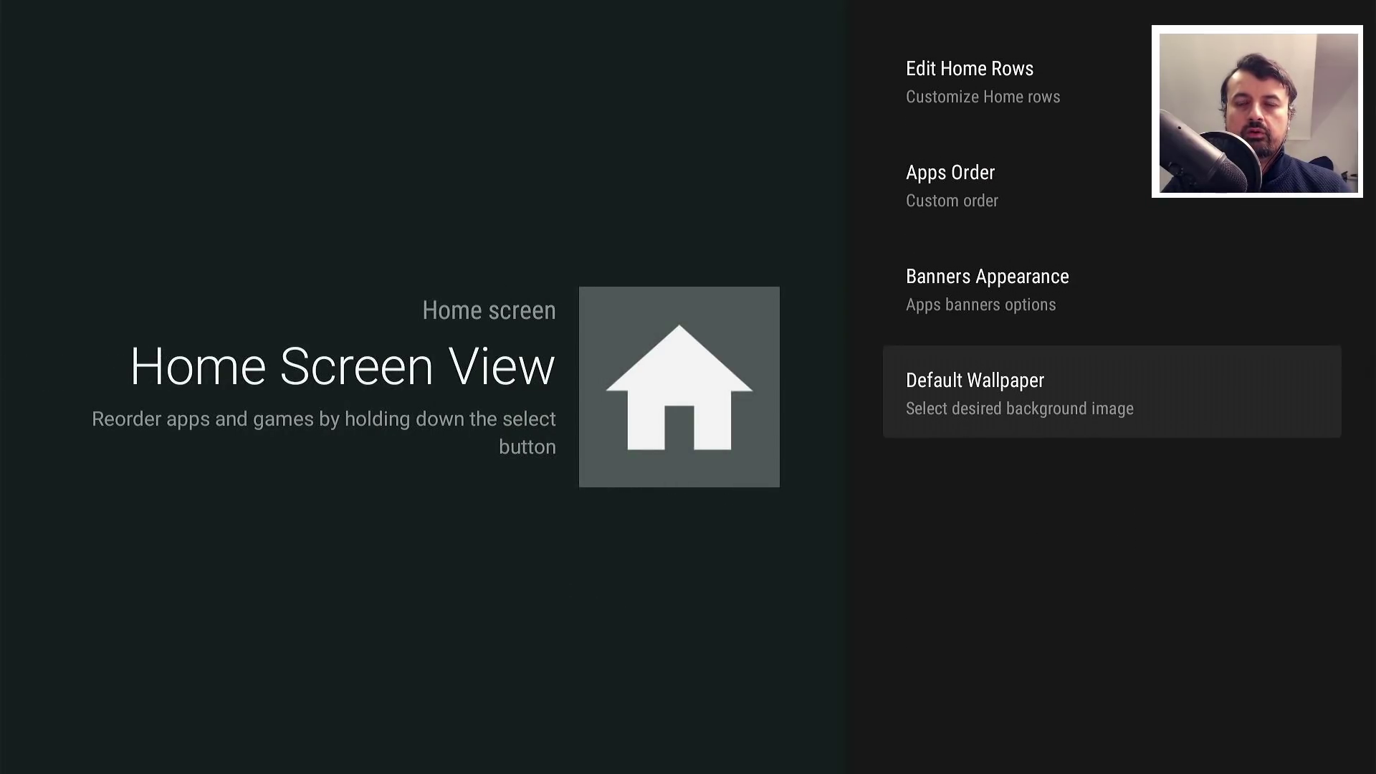
key("Return")
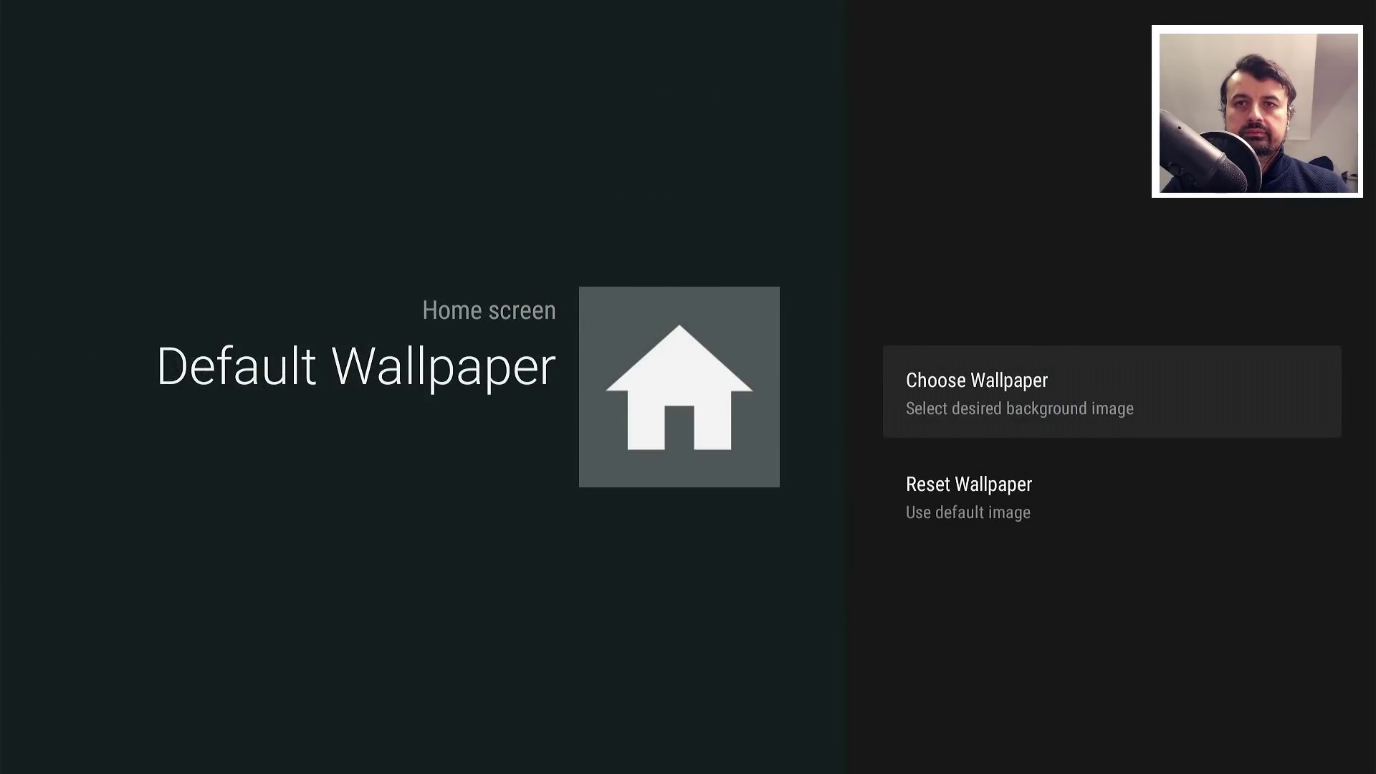
key("Return")
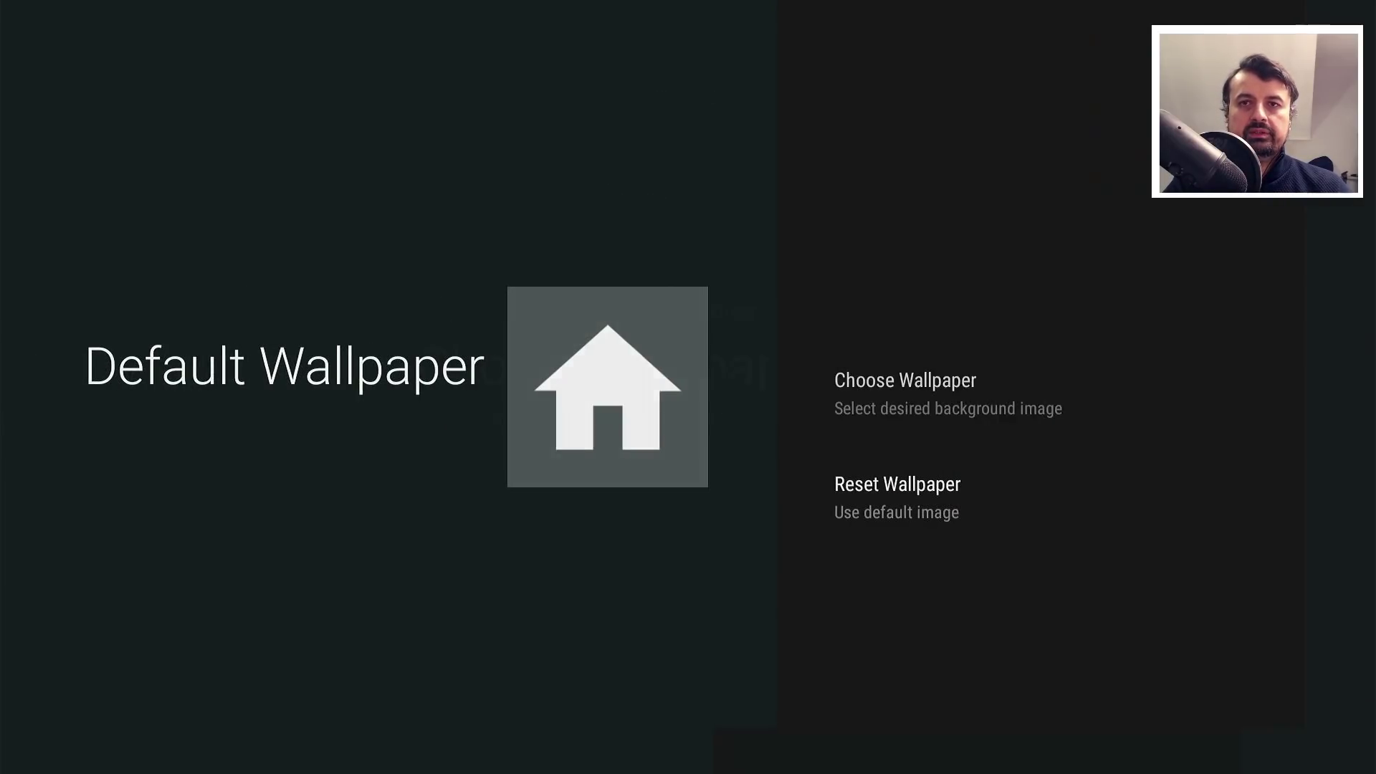
key("Return")
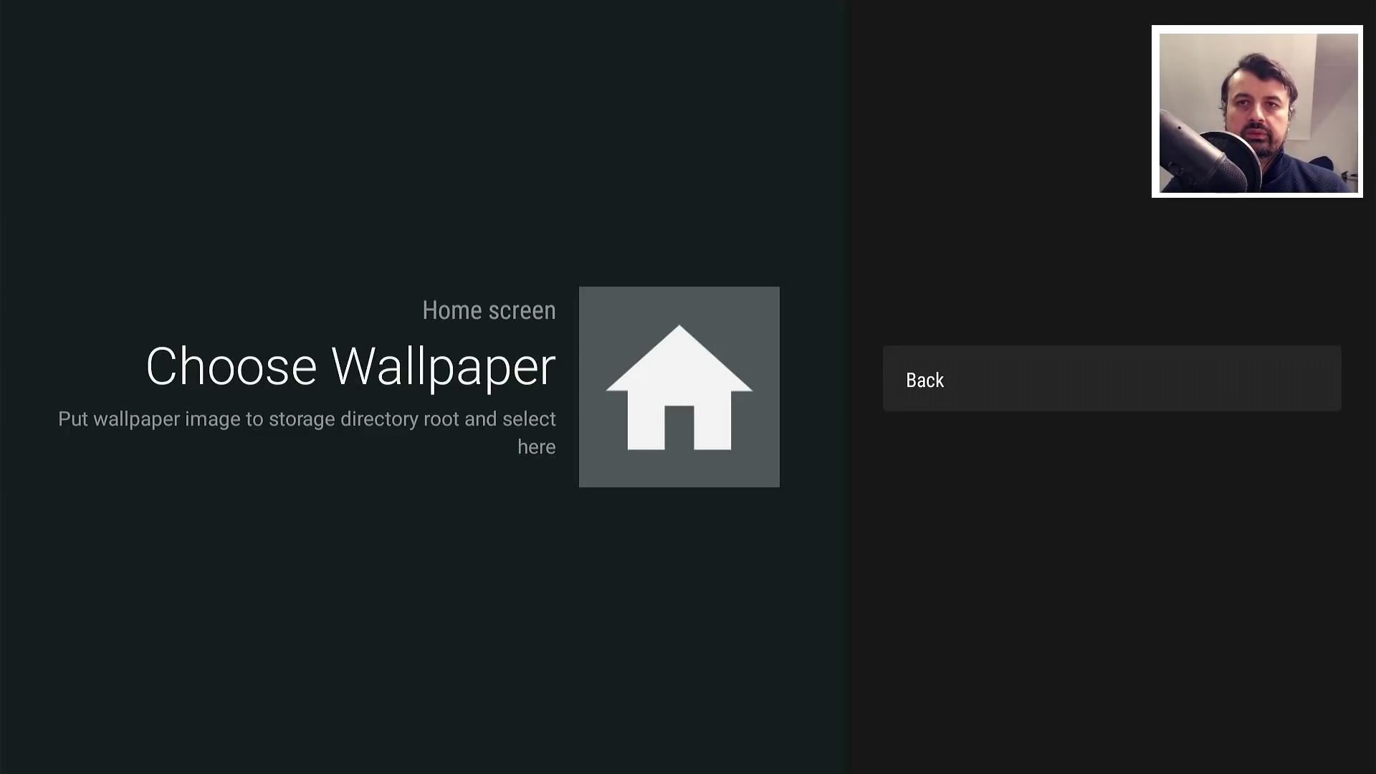
Choose mando2.jpg as the wallpaper and return to the home screen
key("Return")
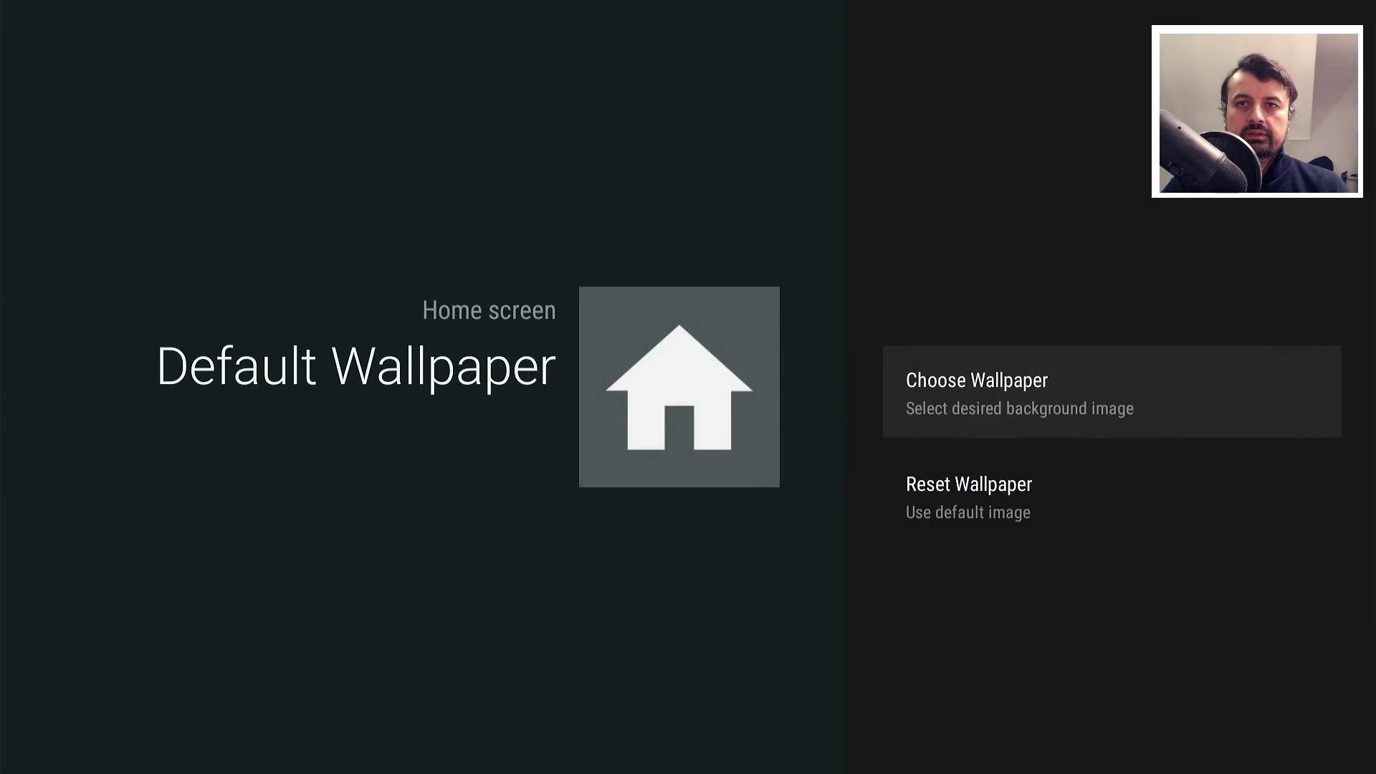
key("Down")
key("Up")
key("Return")
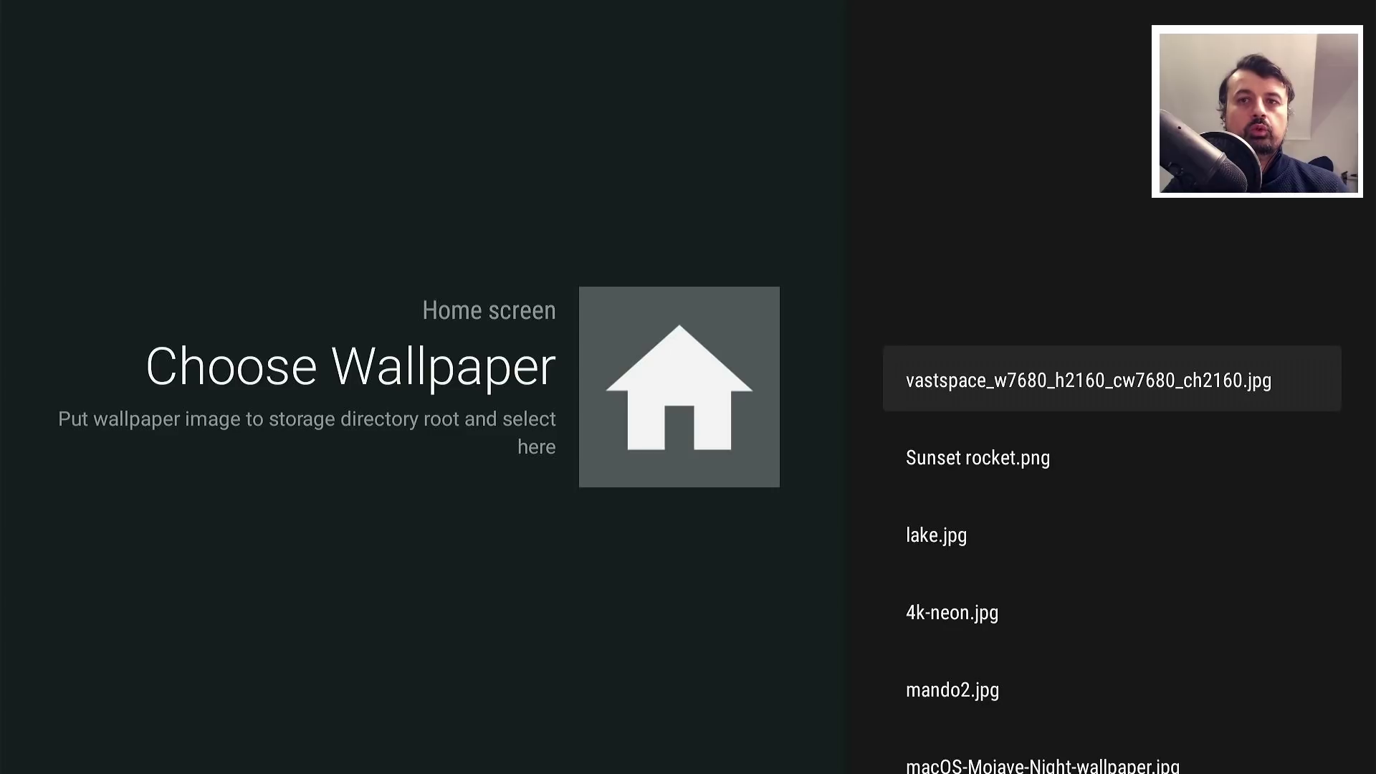
key("Down")
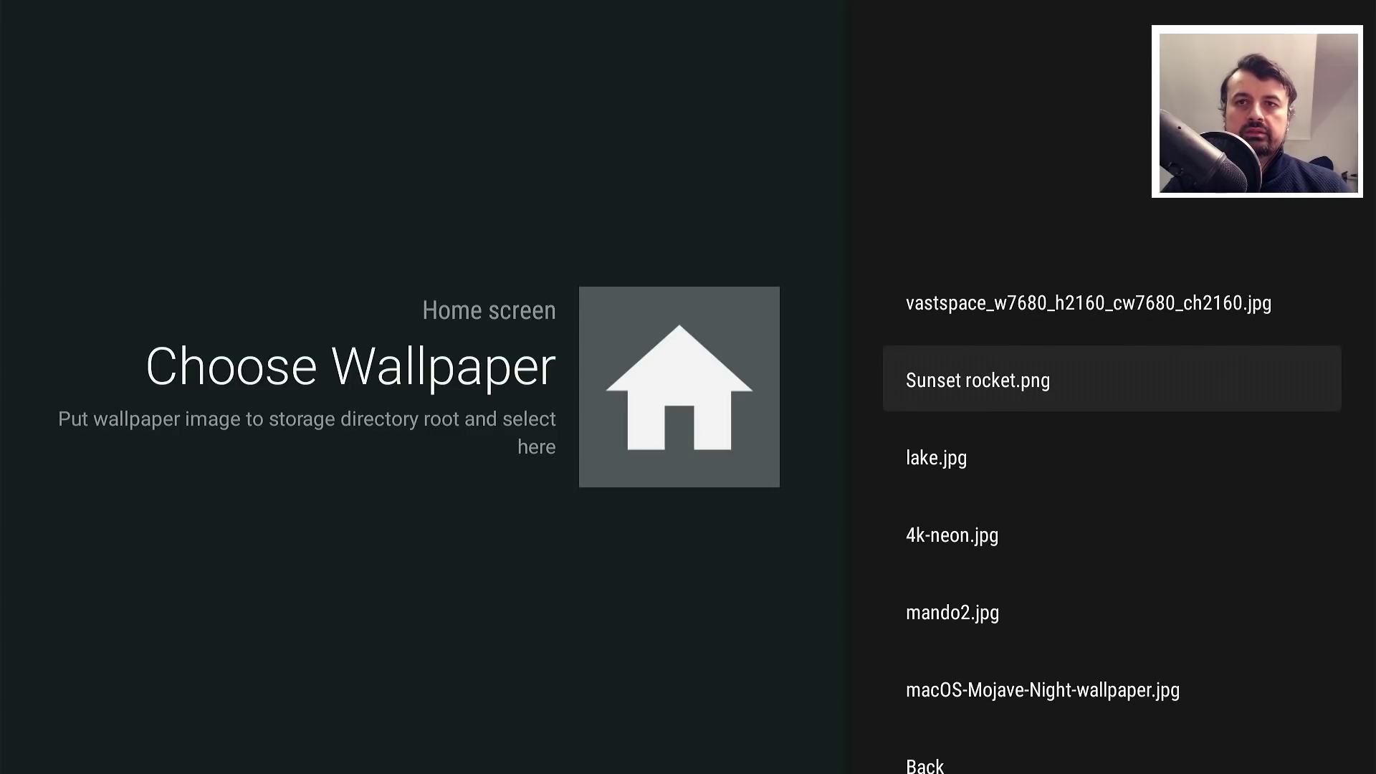
key("Down")
key("Down")
key("Down")
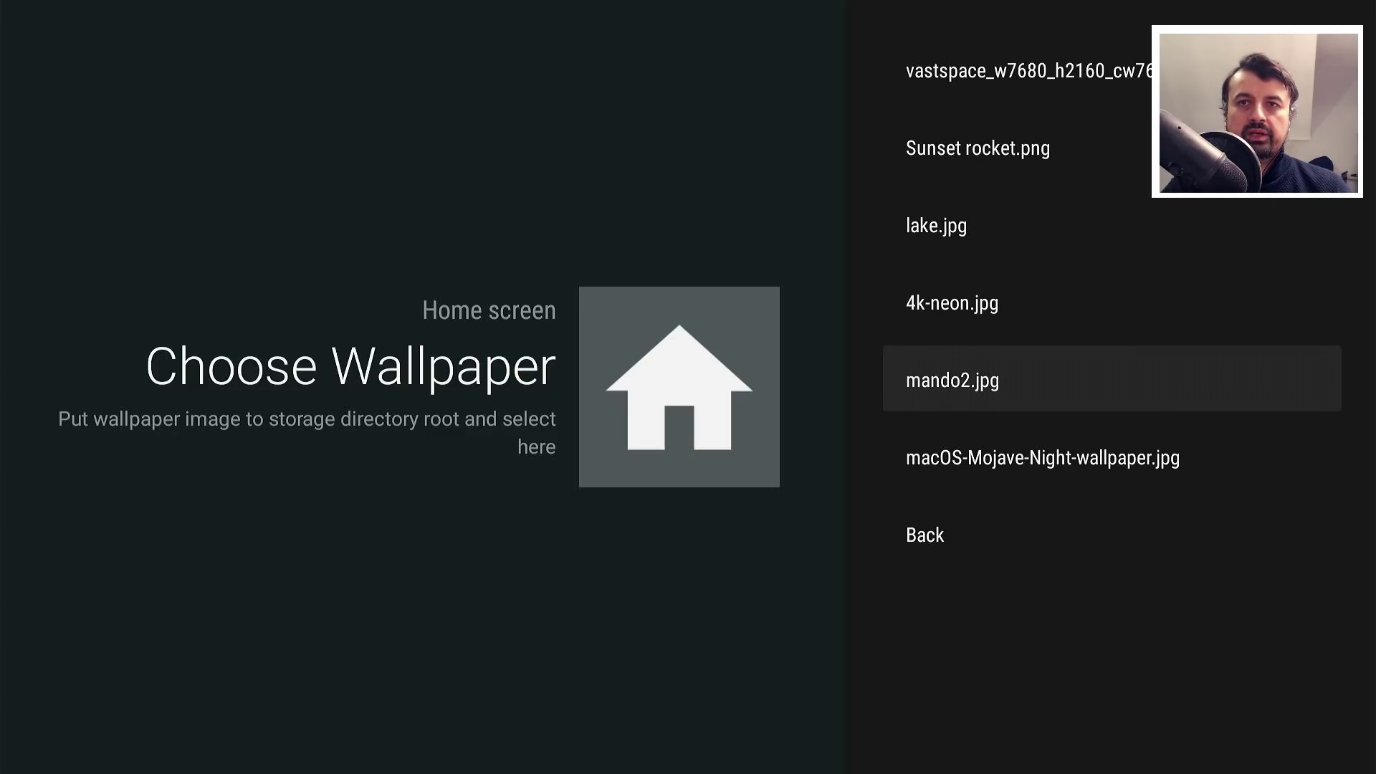
key("Return")
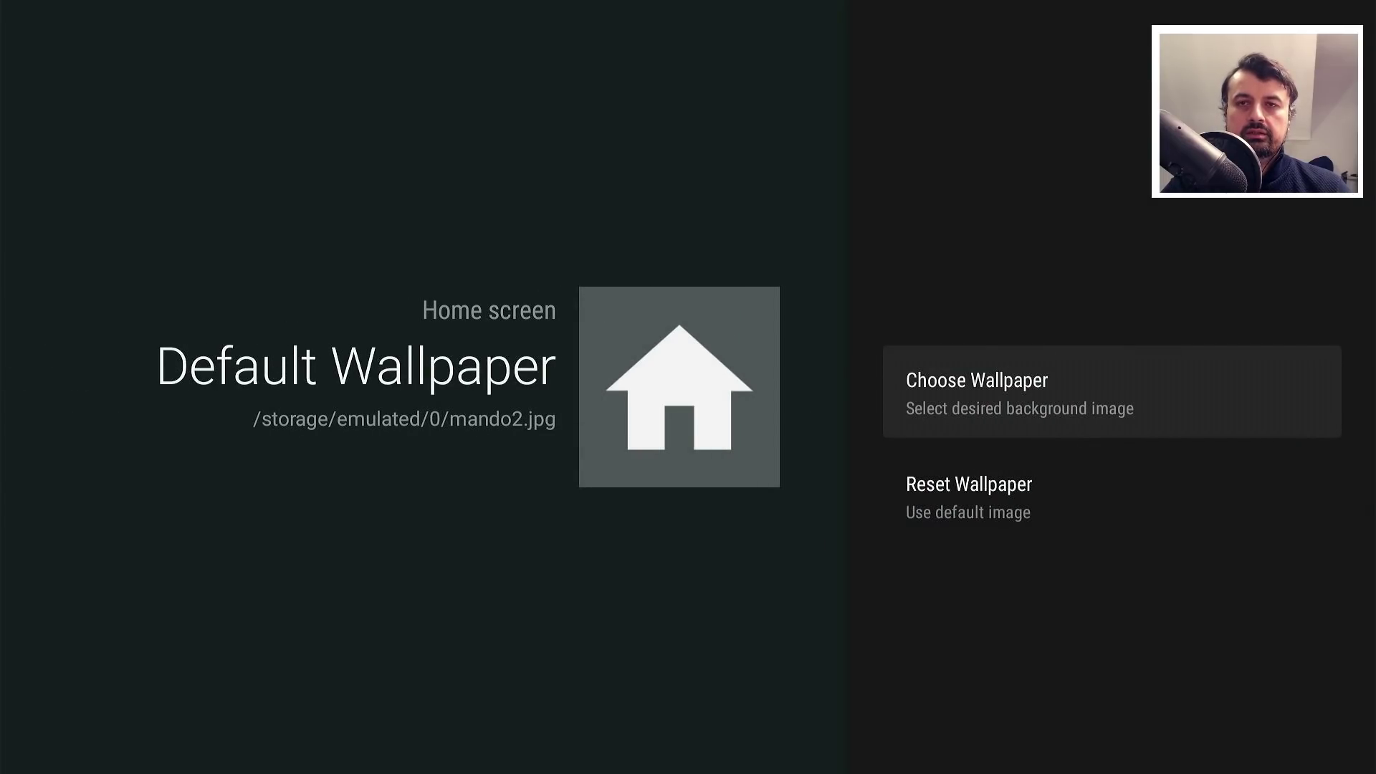
key("Escape")
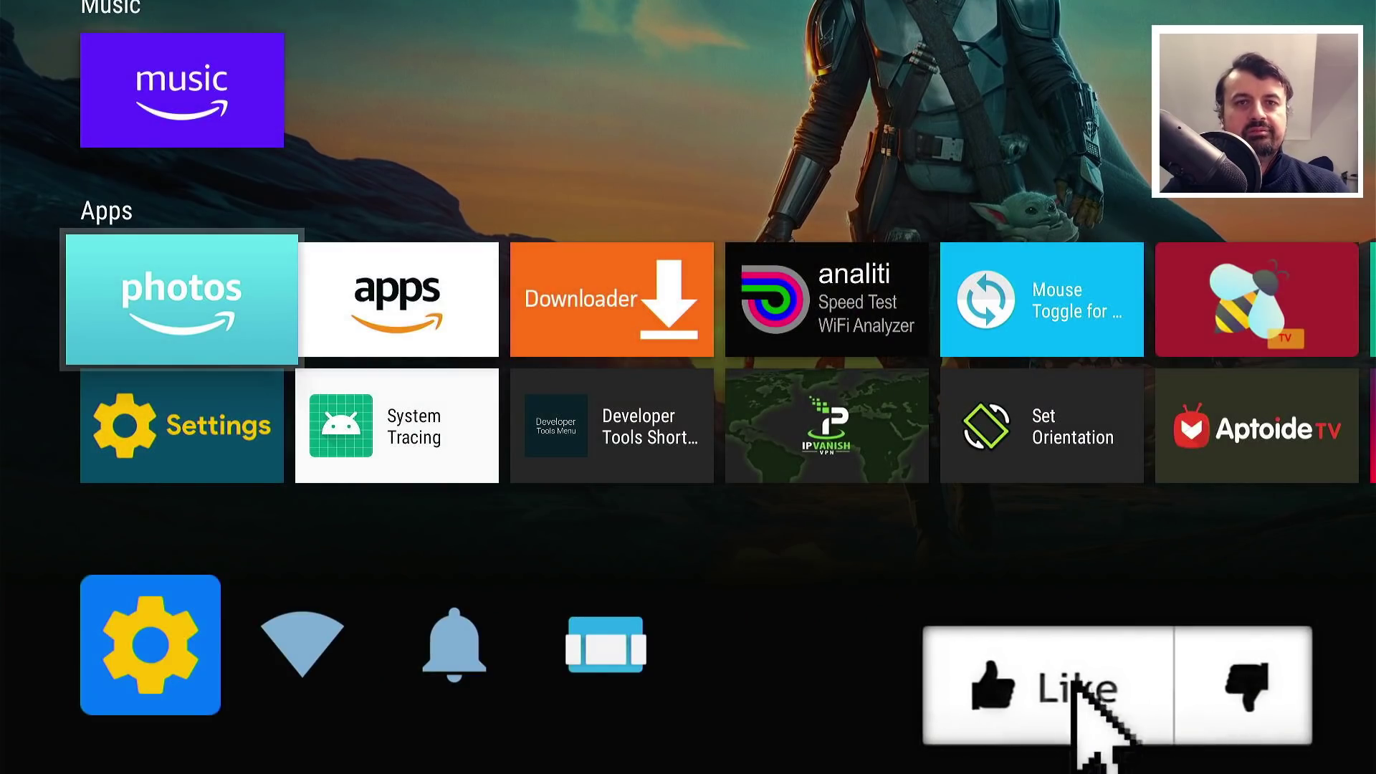
From the Mandalorian-wallpaper home screen, select the Launcher shortcut to open Home screen settings
key("Up")
key("Up")
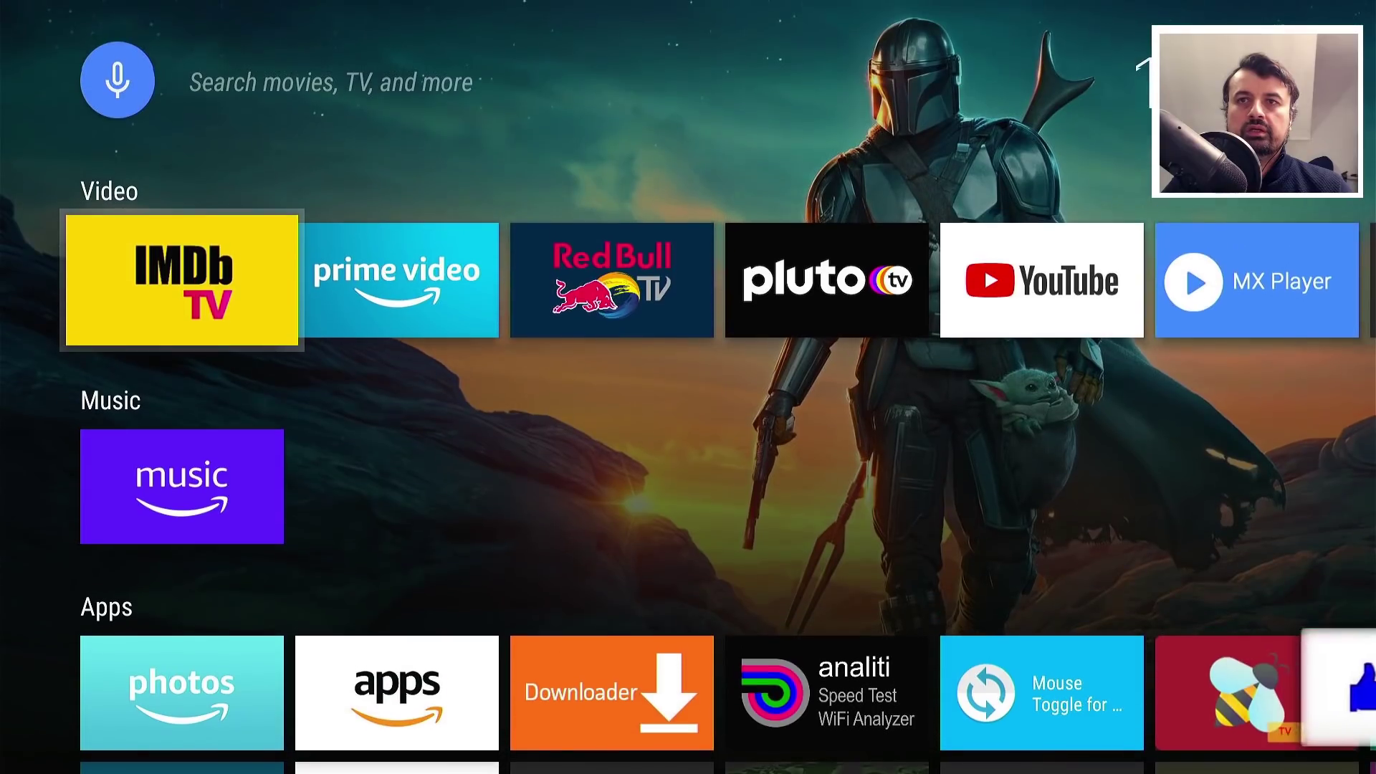
key("Down")
key("Down")
key("Down")
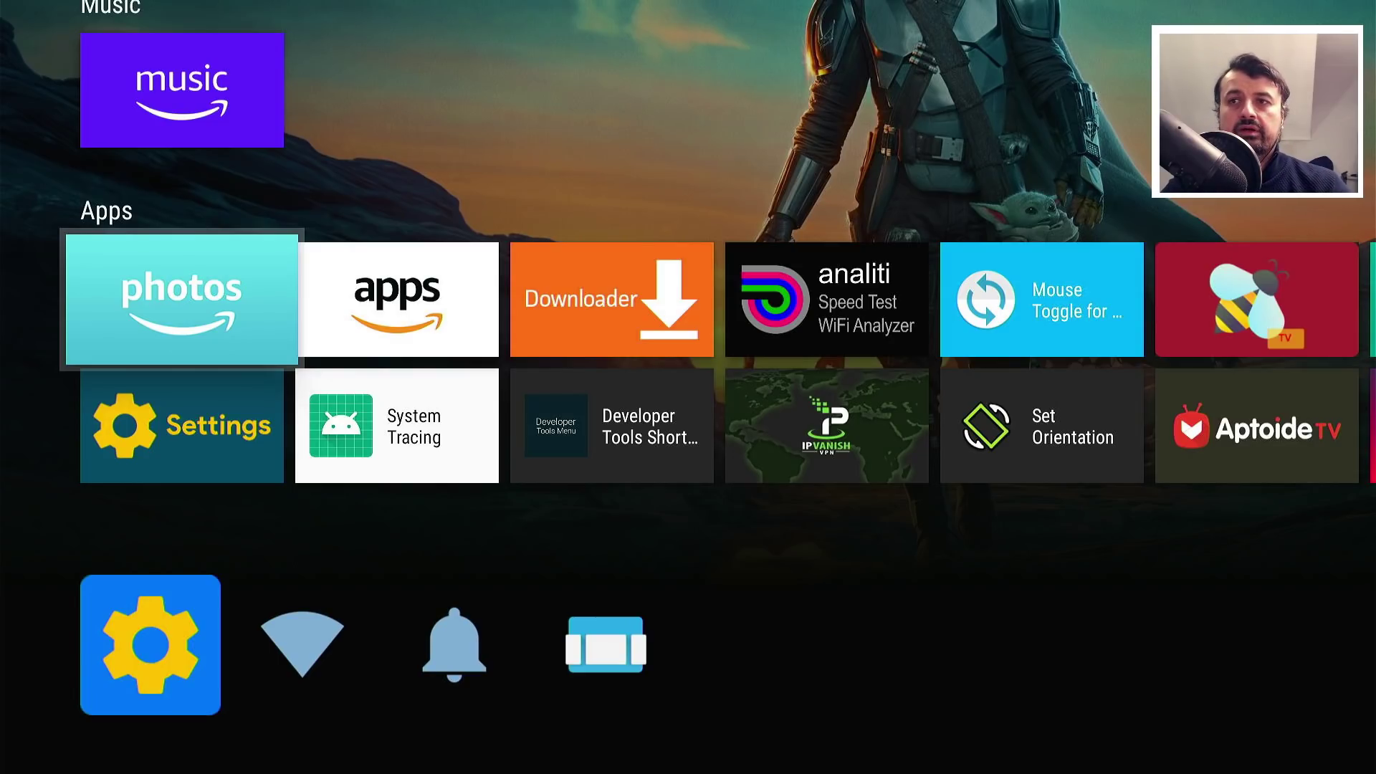
key("Right")
key("Right")
key("Right")
key("Left")
key("Left")
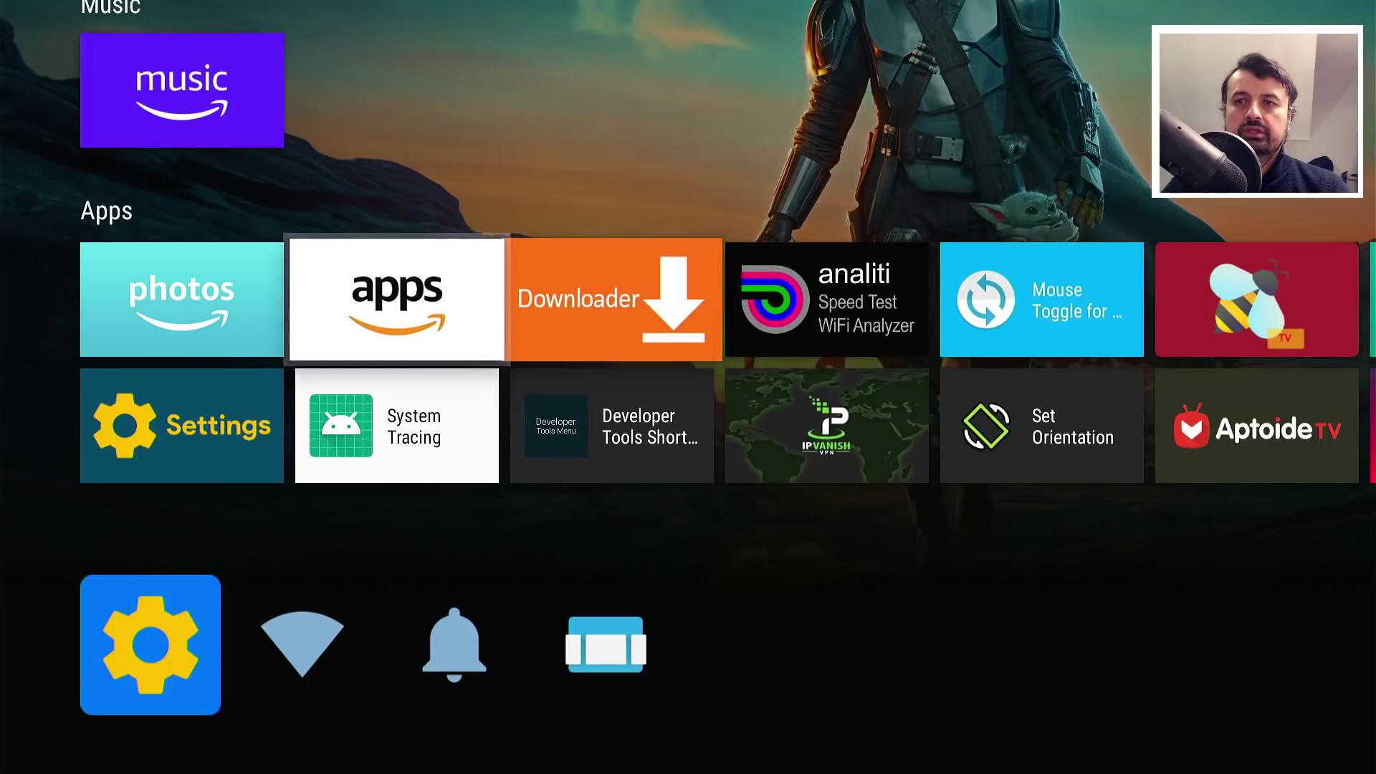
key("Down")
key("Down")
key("Right")
key("Right")
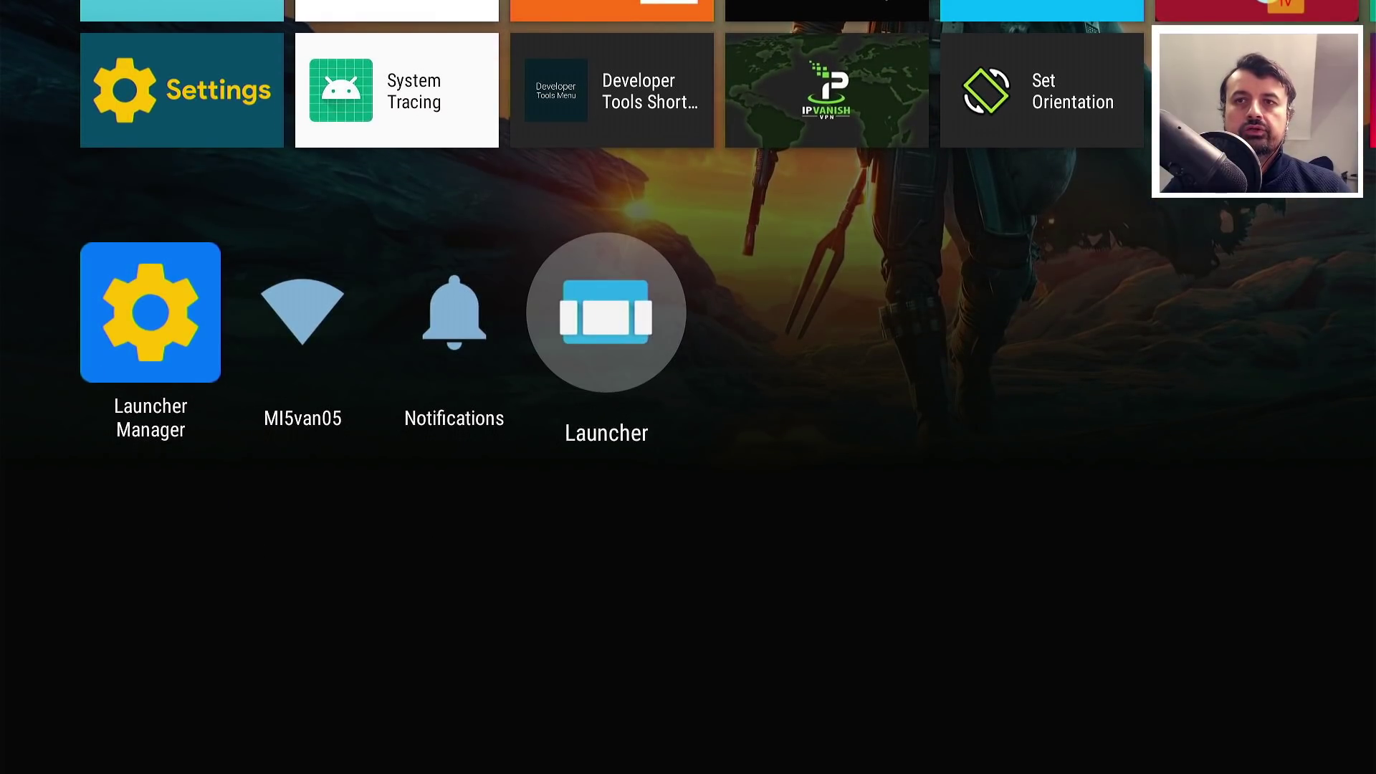
key("Return")
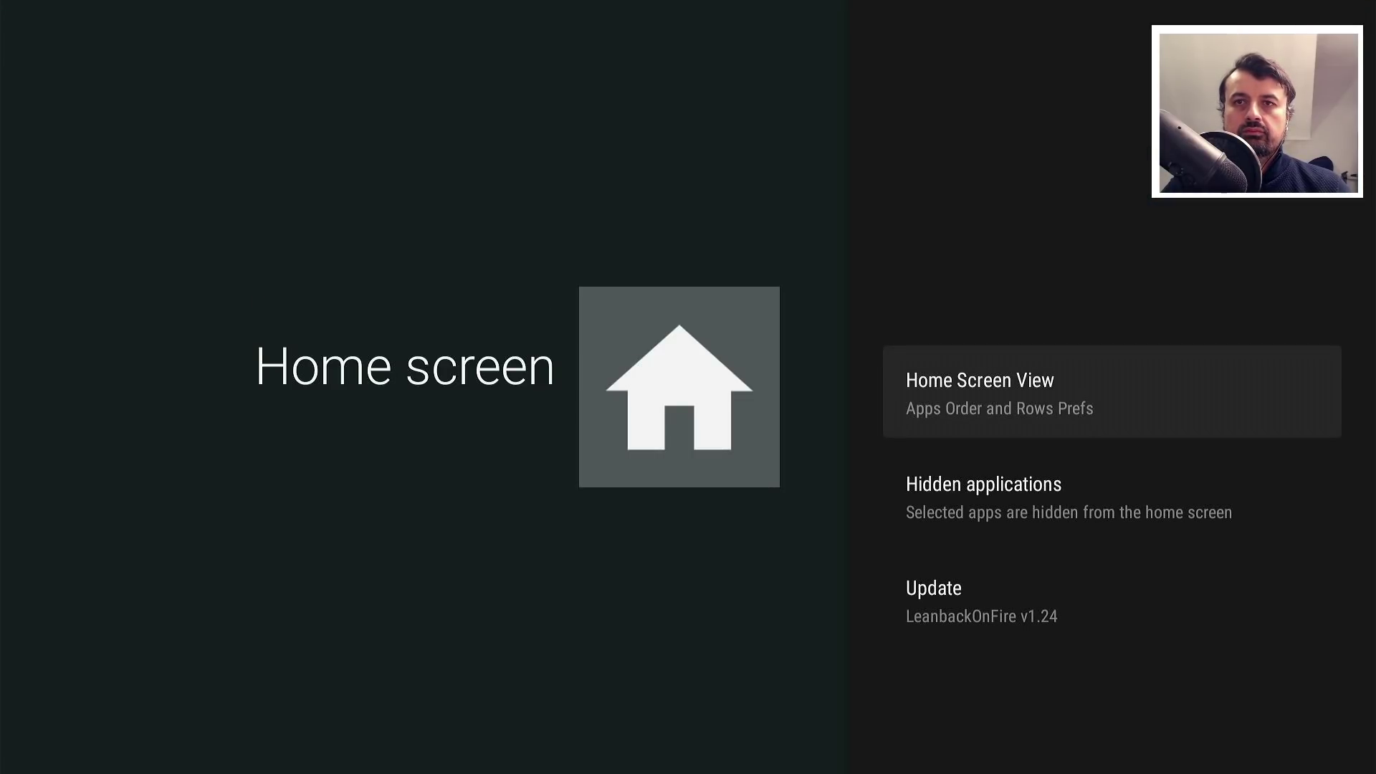
In Home Screen View > Edit Home Rows, switch Inputs Row to ON
key("Return")
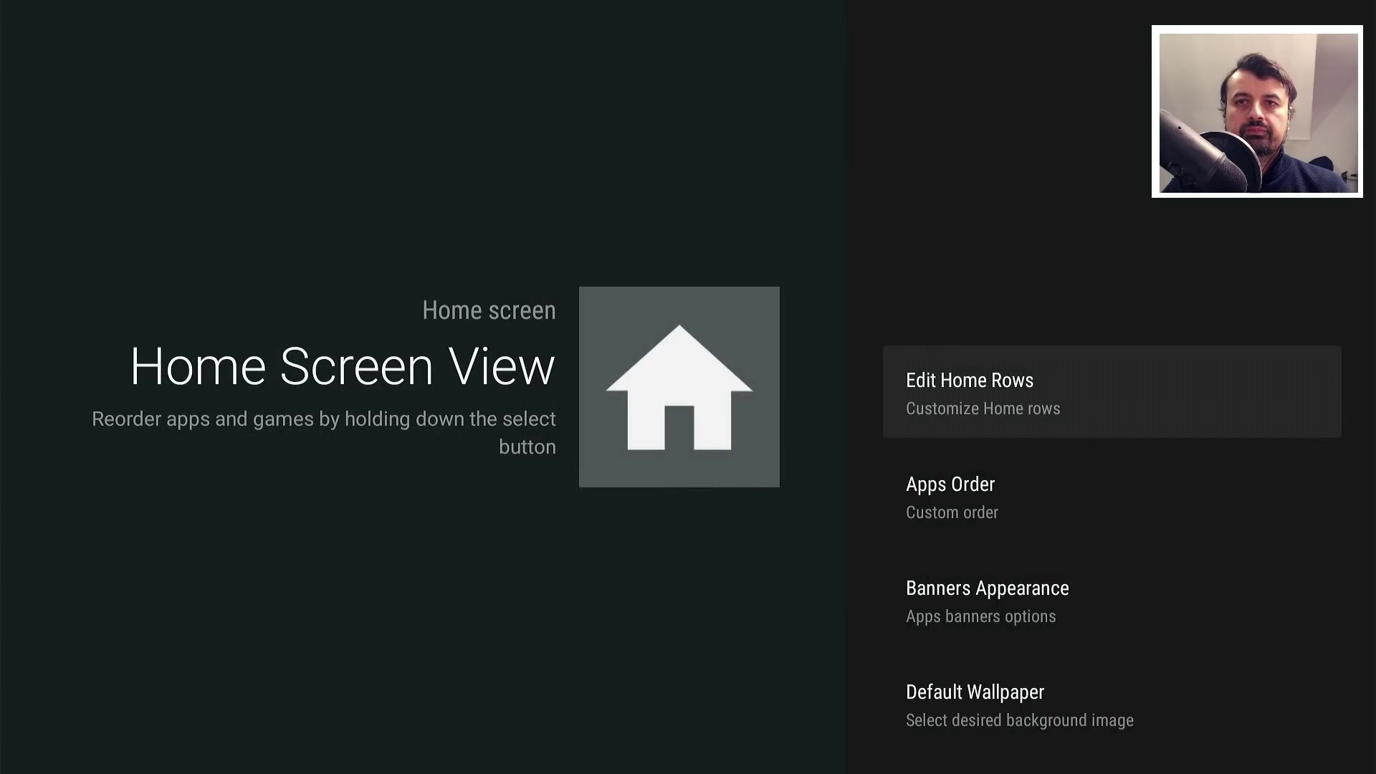
key("Down")
key("Up")
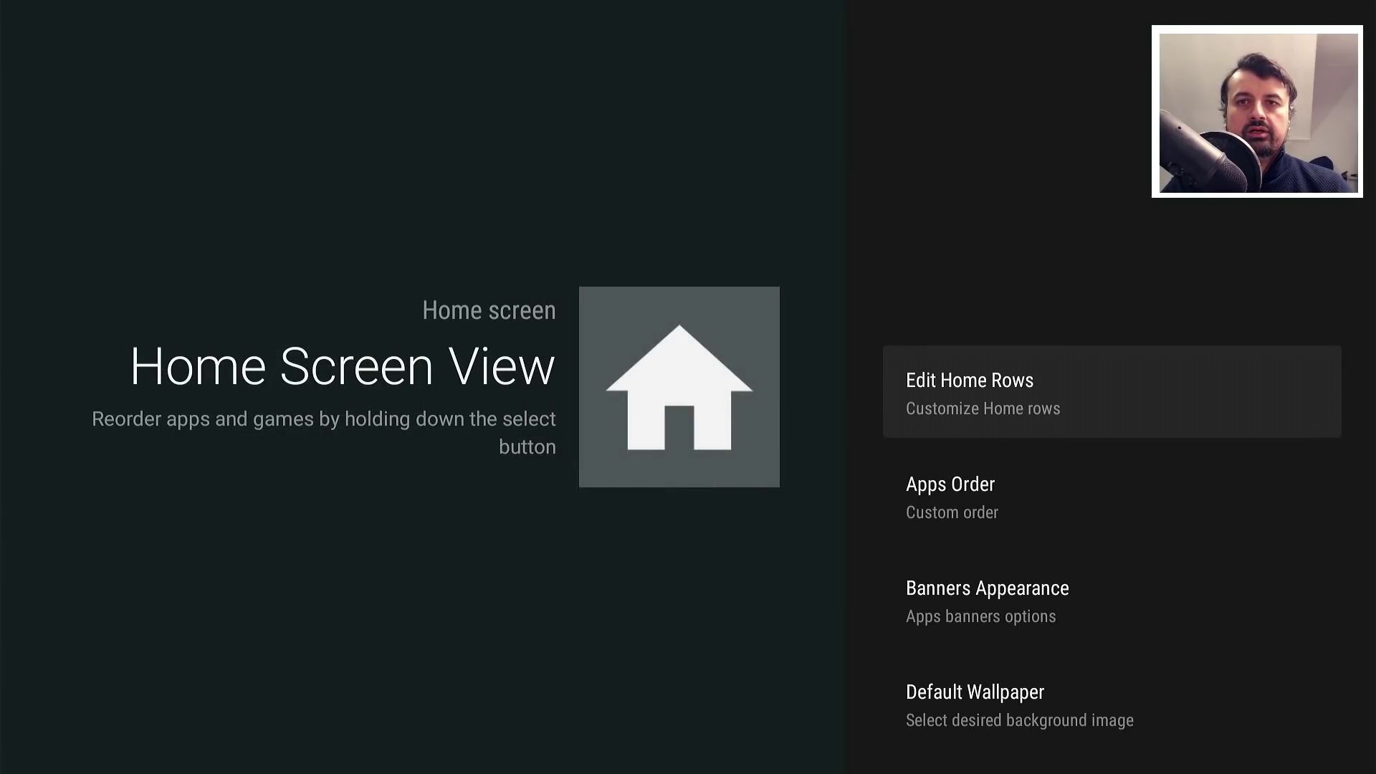
key("Return")
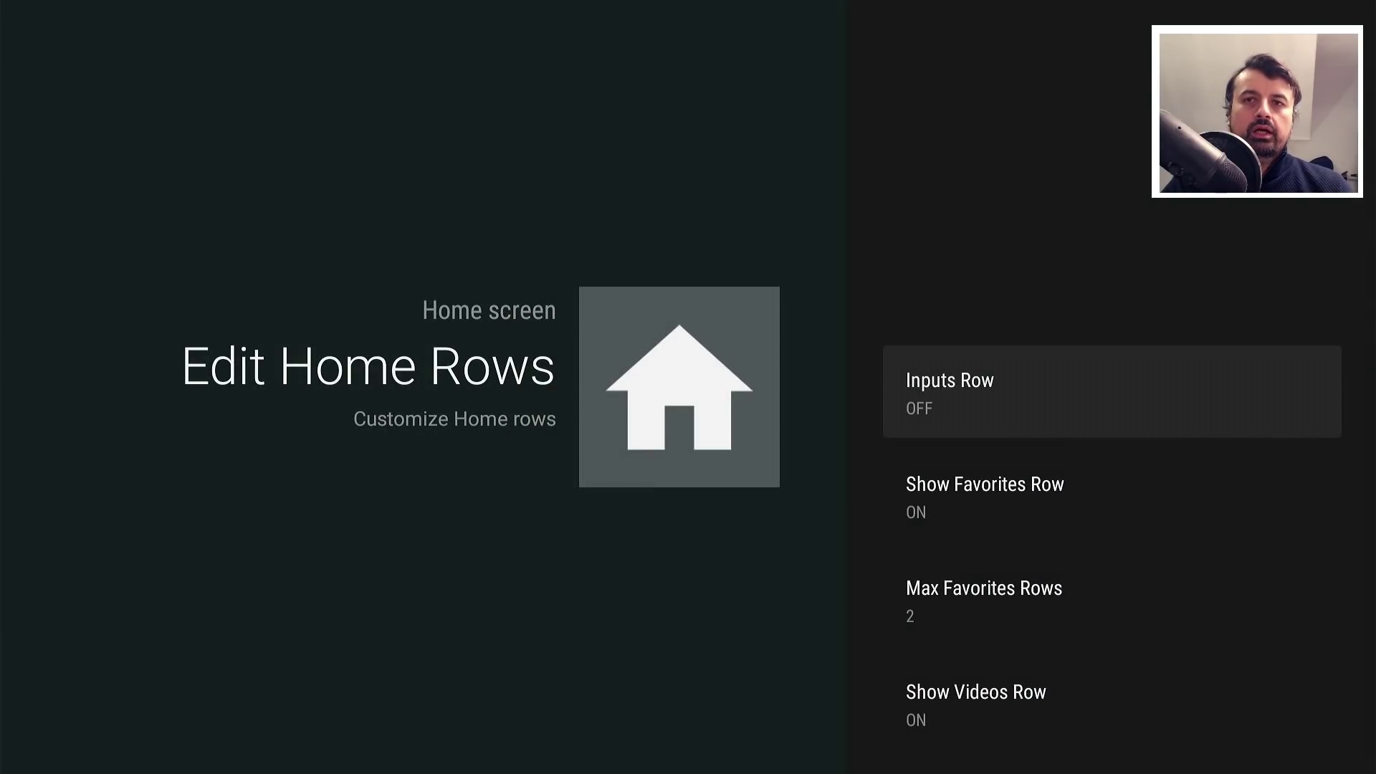
key("Down")
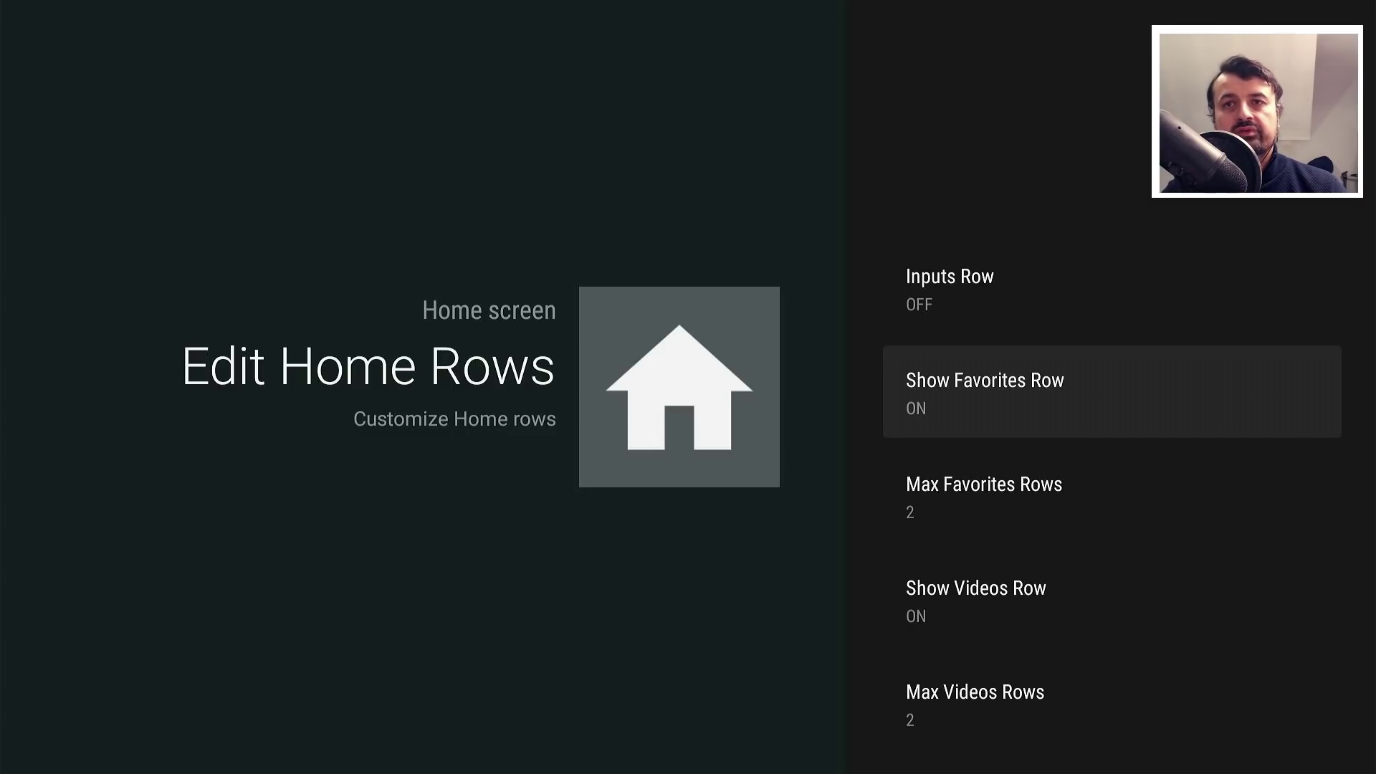
key("Up")
key("Return")
Check that Show Favorites Row is on, review the other row options, and return to Home Screen View
key("Down")
key("Up")
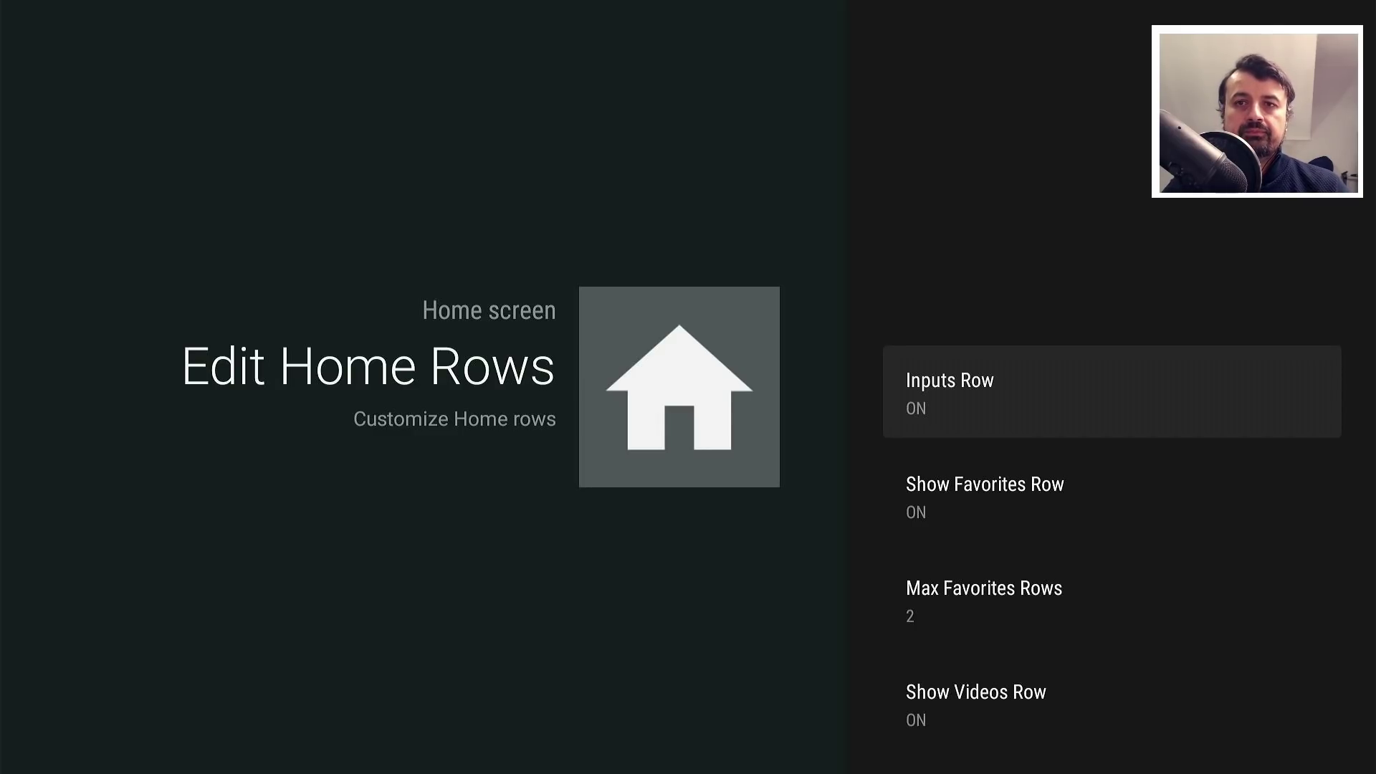
key("Down")
key("Down")
key("Down")
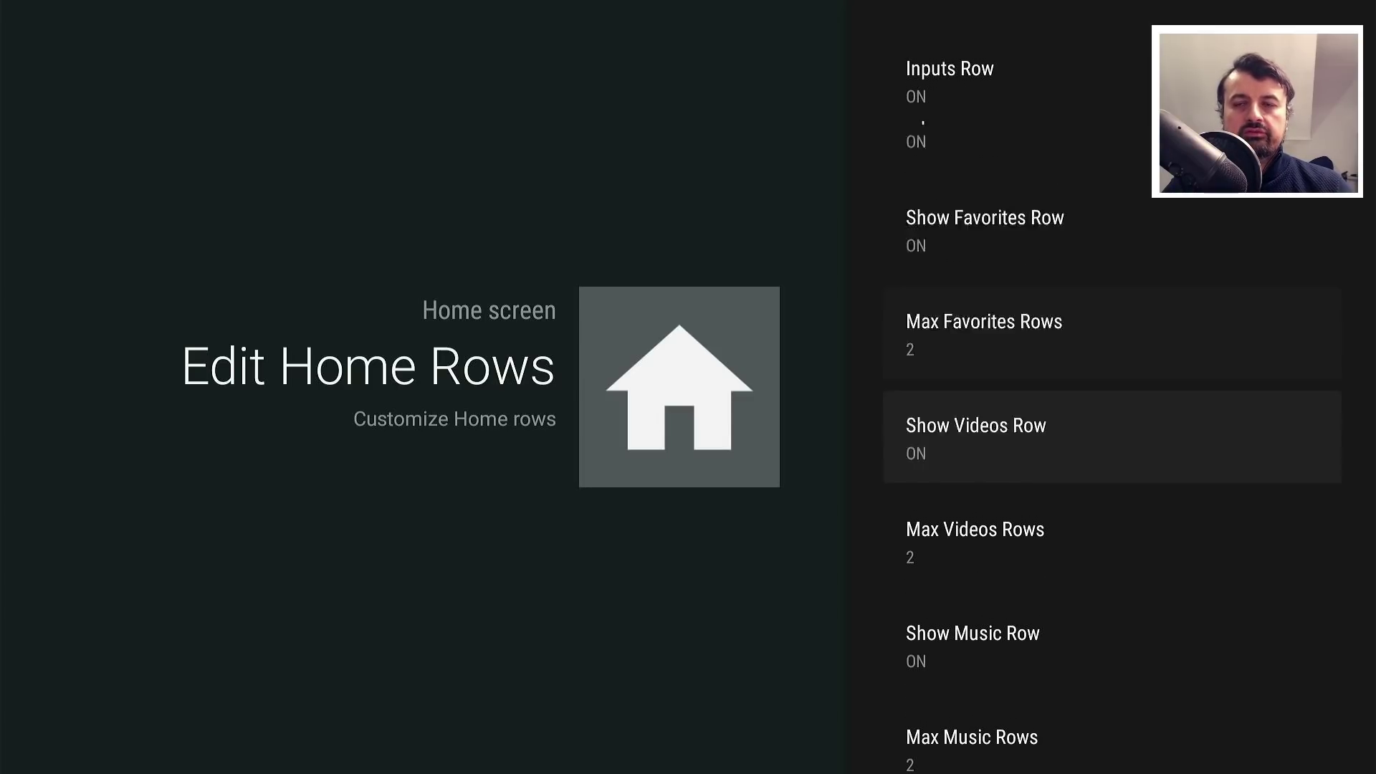
key("Down")
key("Down")
key("Down")
key("Down")
key("Down")
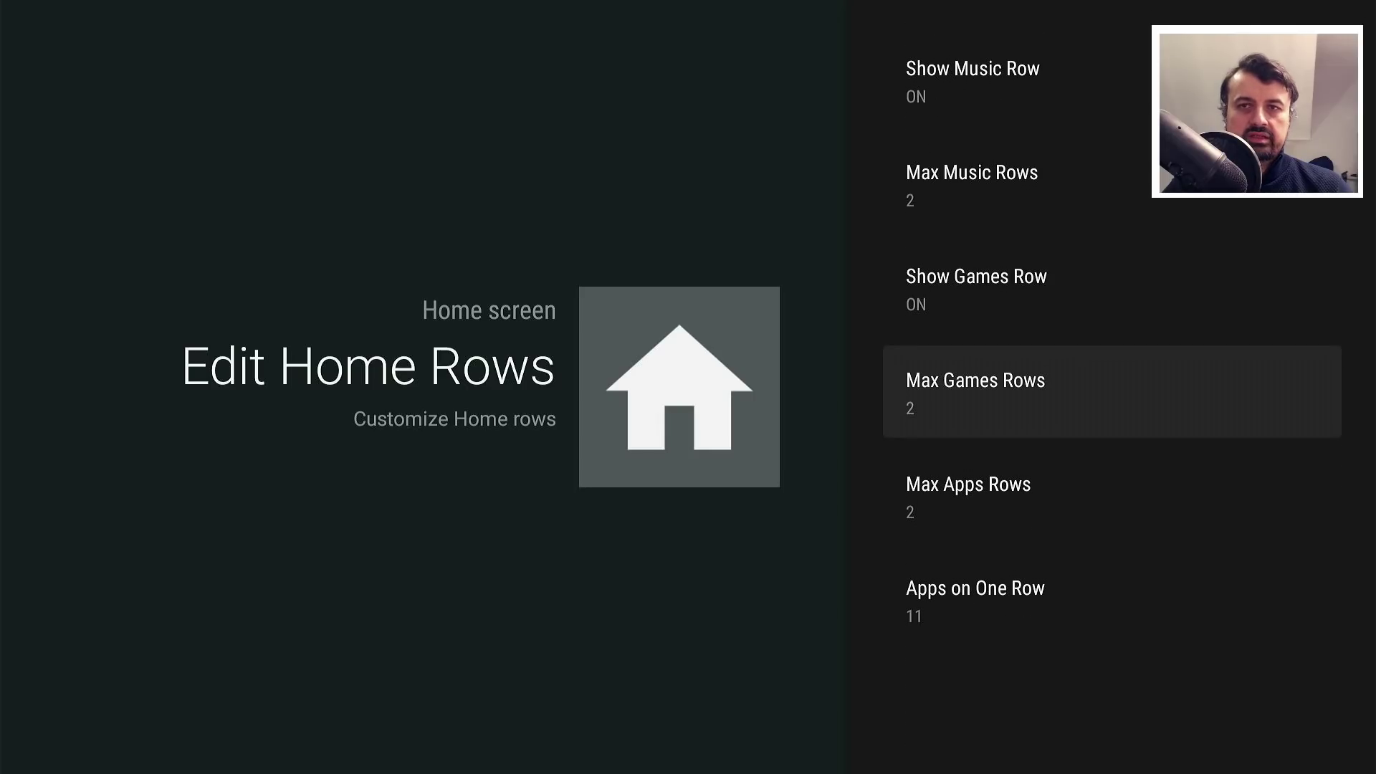
key("Escape")
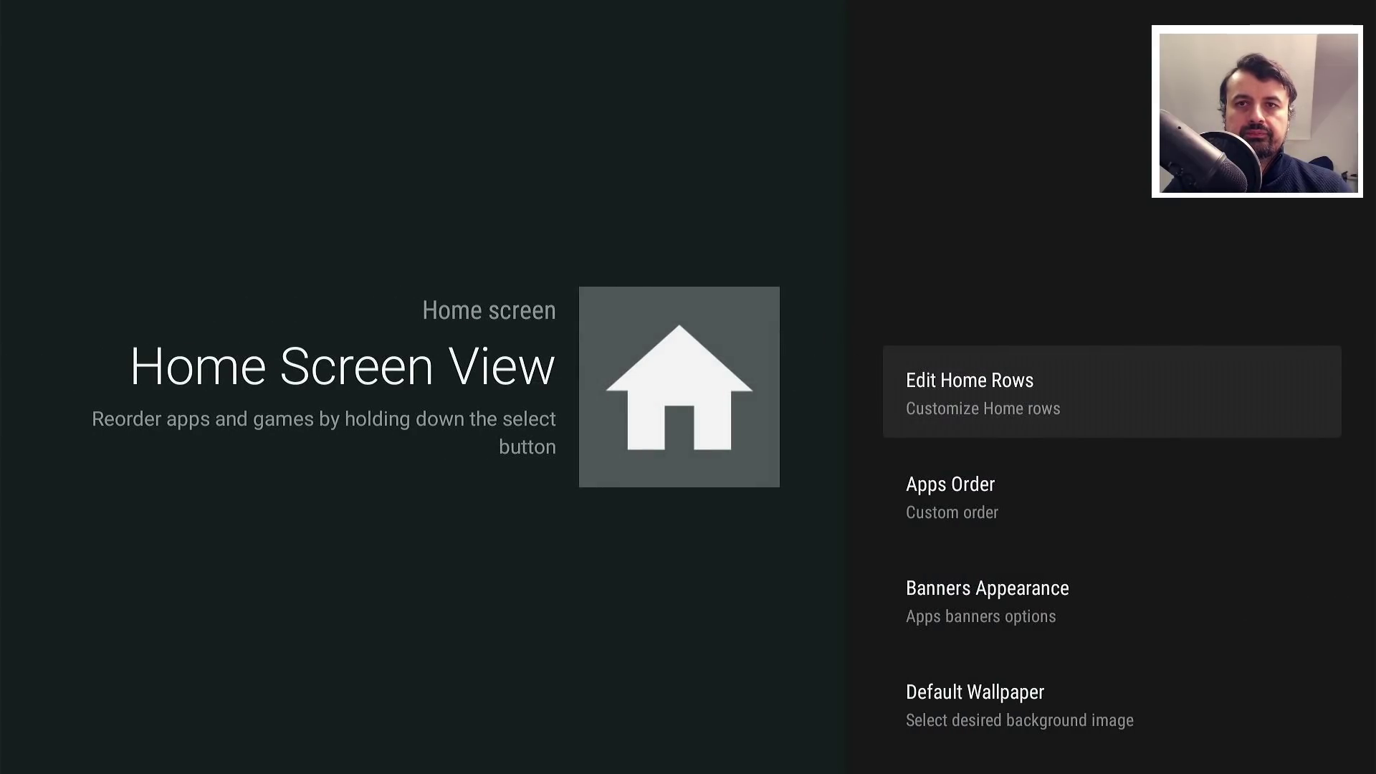
In Banners Appearance, change Banners Size from 100 to 80
key("Down")
key("Down")
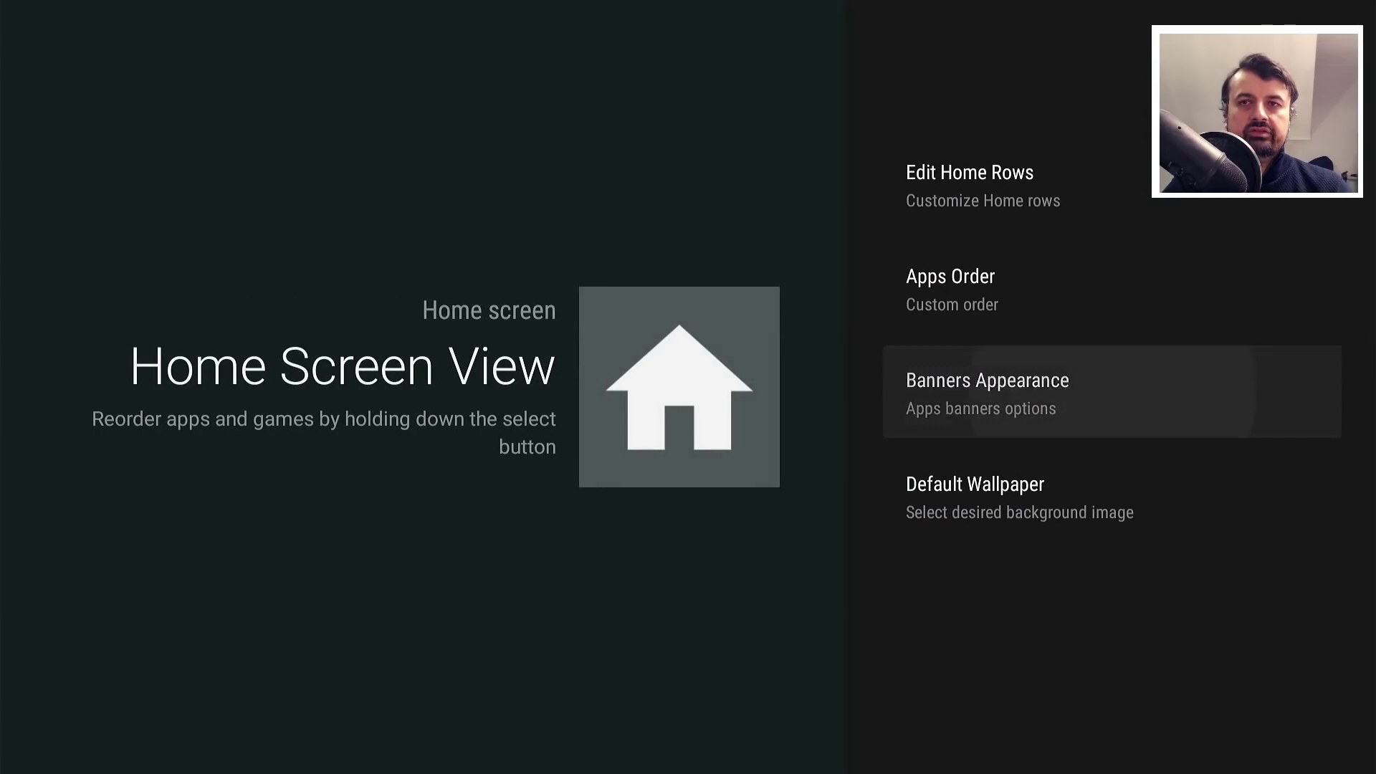
key("Return")
key("Return")
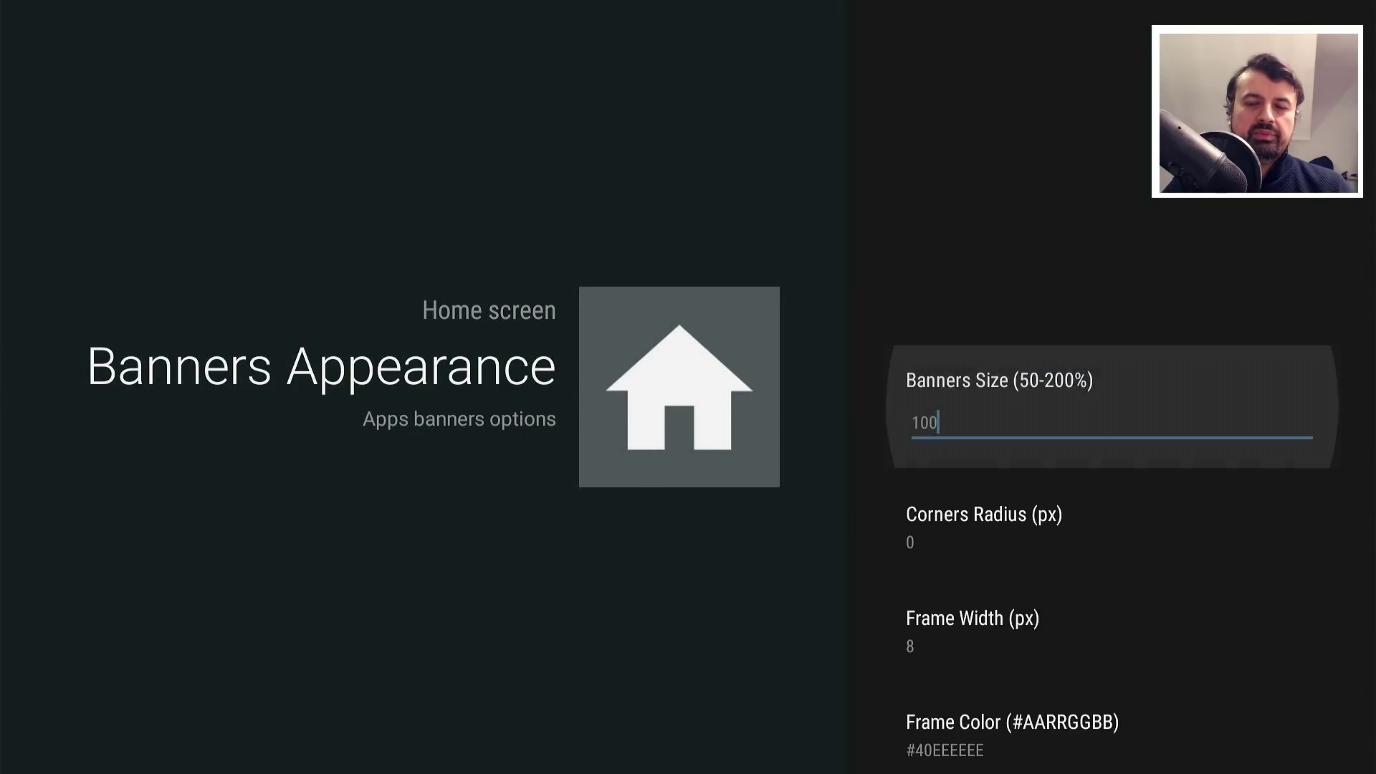
key("BackSpace")
key("BackSpace")
key("BackSpace")
key("Down")
key("Right")
key("Right")
key("Return")
key("Right")
key("Right")
key("Right")
key("Left")
key("Return")
key("Down")
key("Down")
key("Return")
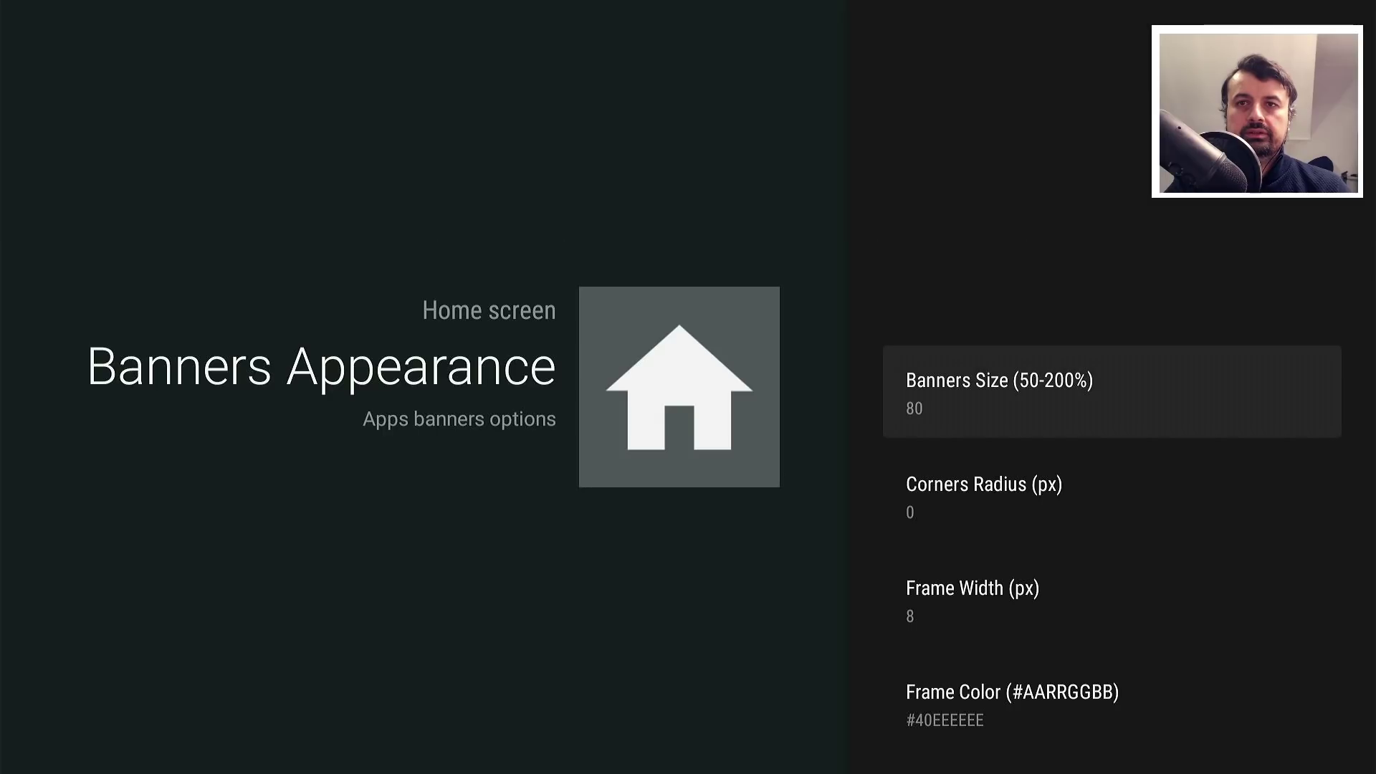
key("Down")
key("Return")
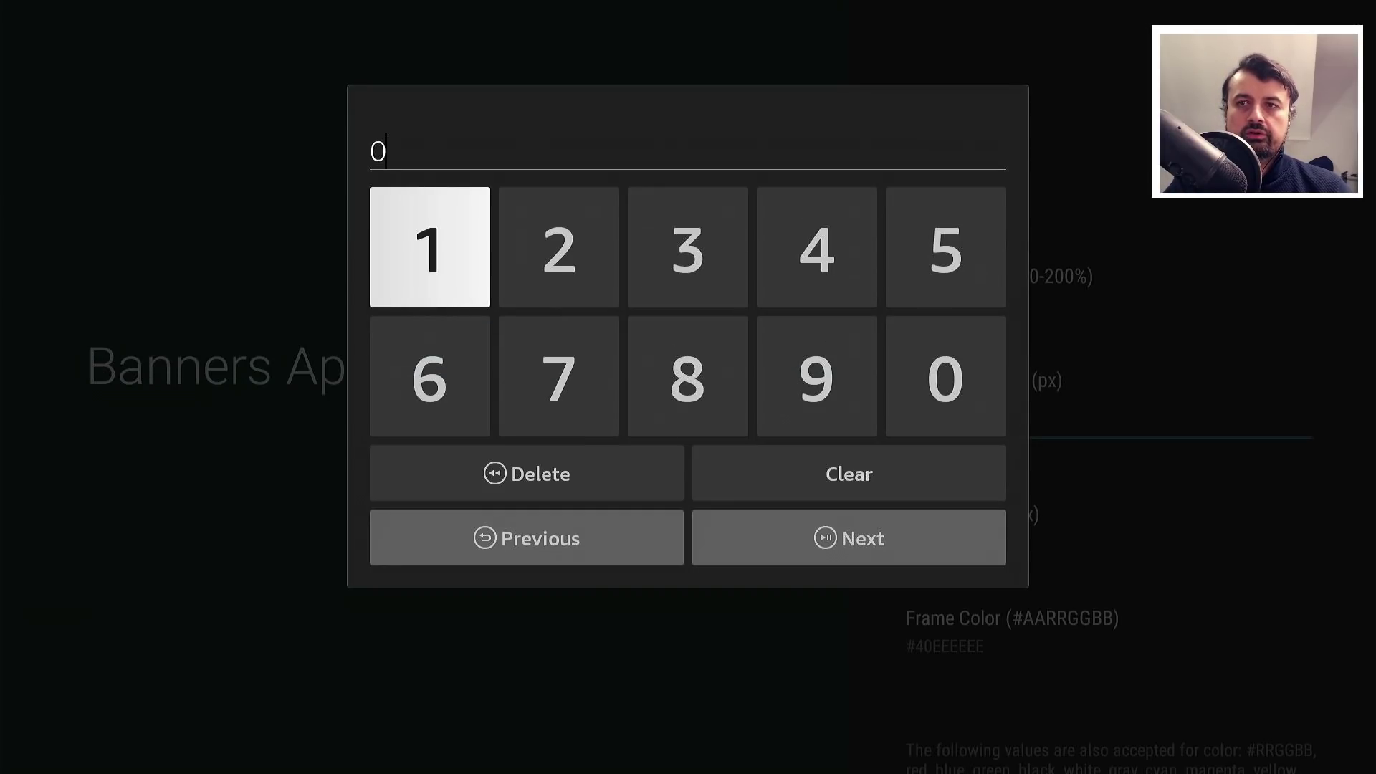
Change Corners Radius from 0 to 40 px, then return to Home Screen View
key("Down")
key("Down")
key("Return")
key("Up")
key("Up")
key("Right")
key("Right")
key("Return")
key("Down")
key("Right")
key("Return")
key("Down")
key("Down")
key("Return")
key("Down")
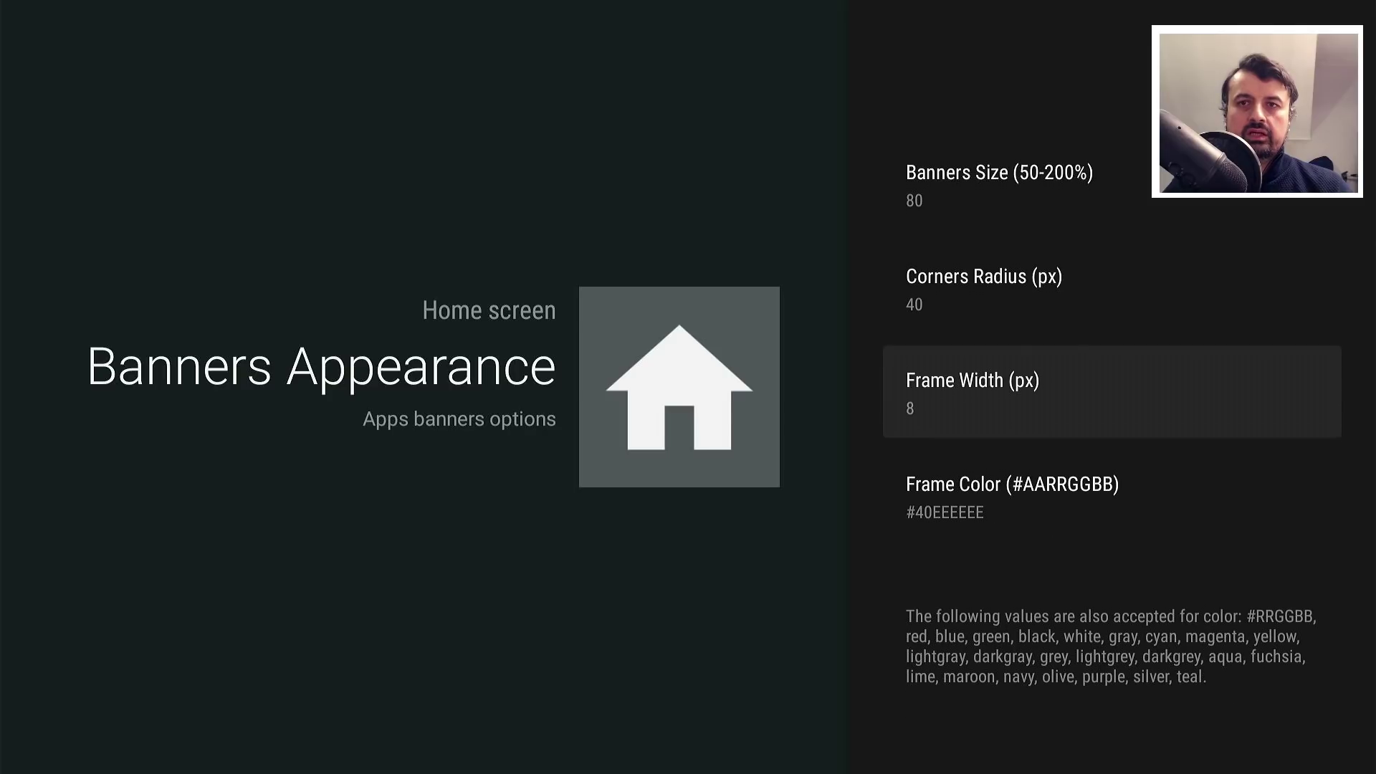
key("Down")
key("Escape")
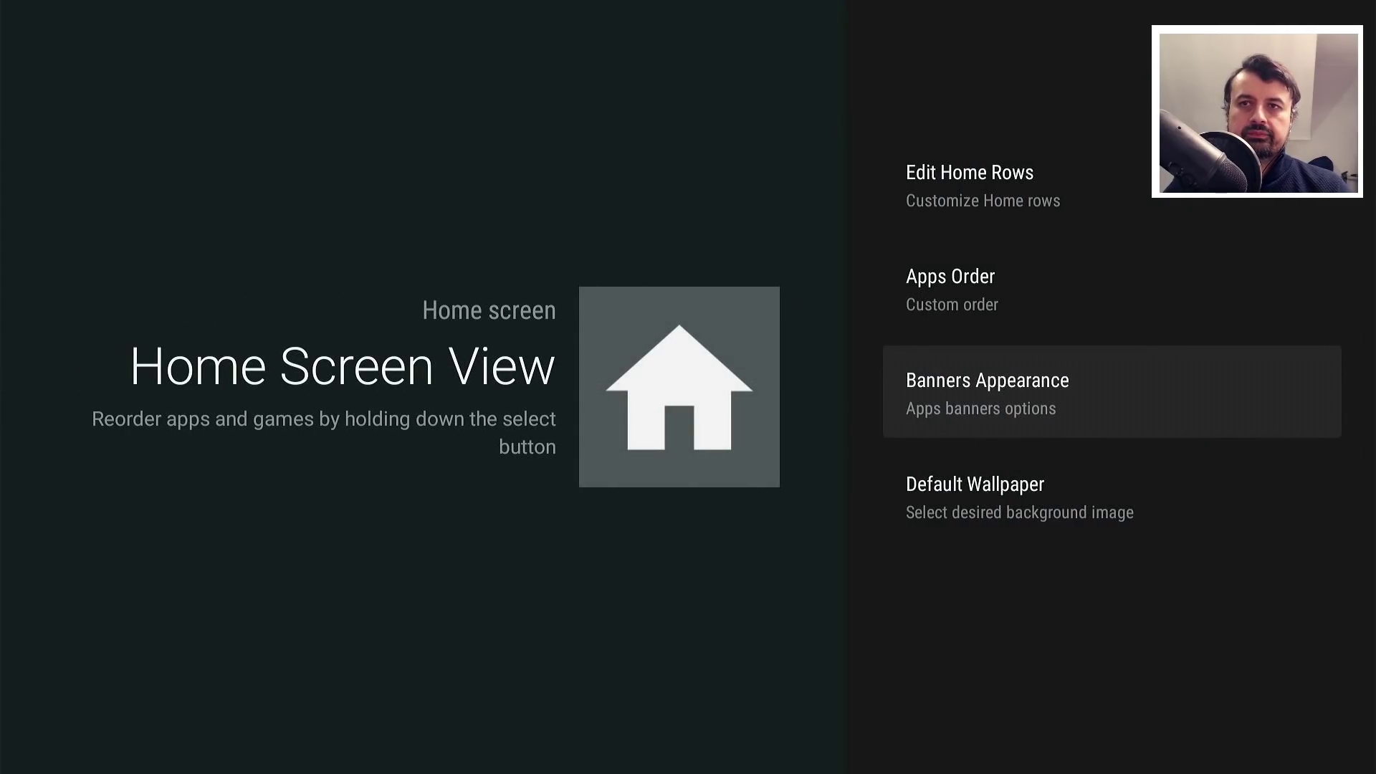
View the home screen and browse the Inputs row: Channels, DTH Set top box, Fire TV Recast
key("Escape")
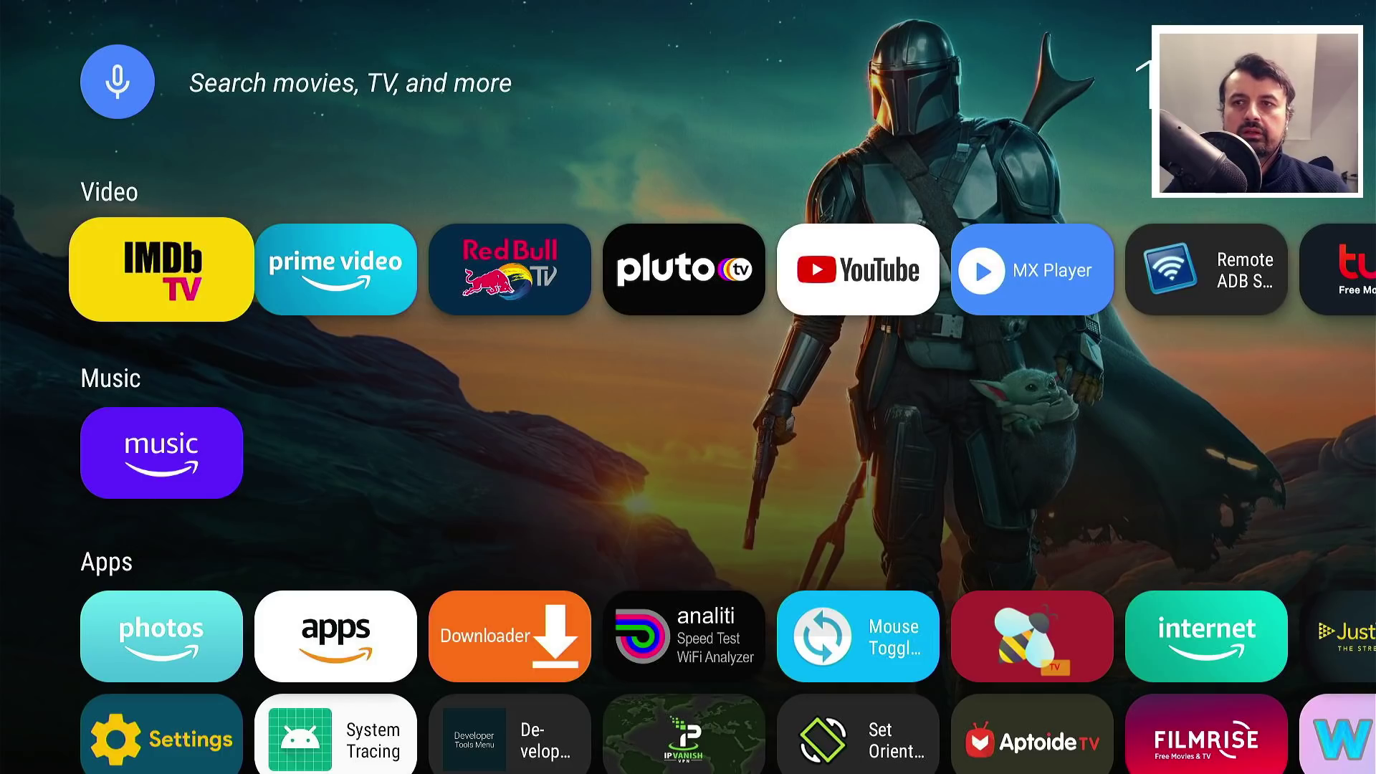
key("Down")
key("Down")
key("Down")
key("Down")
key("Down")
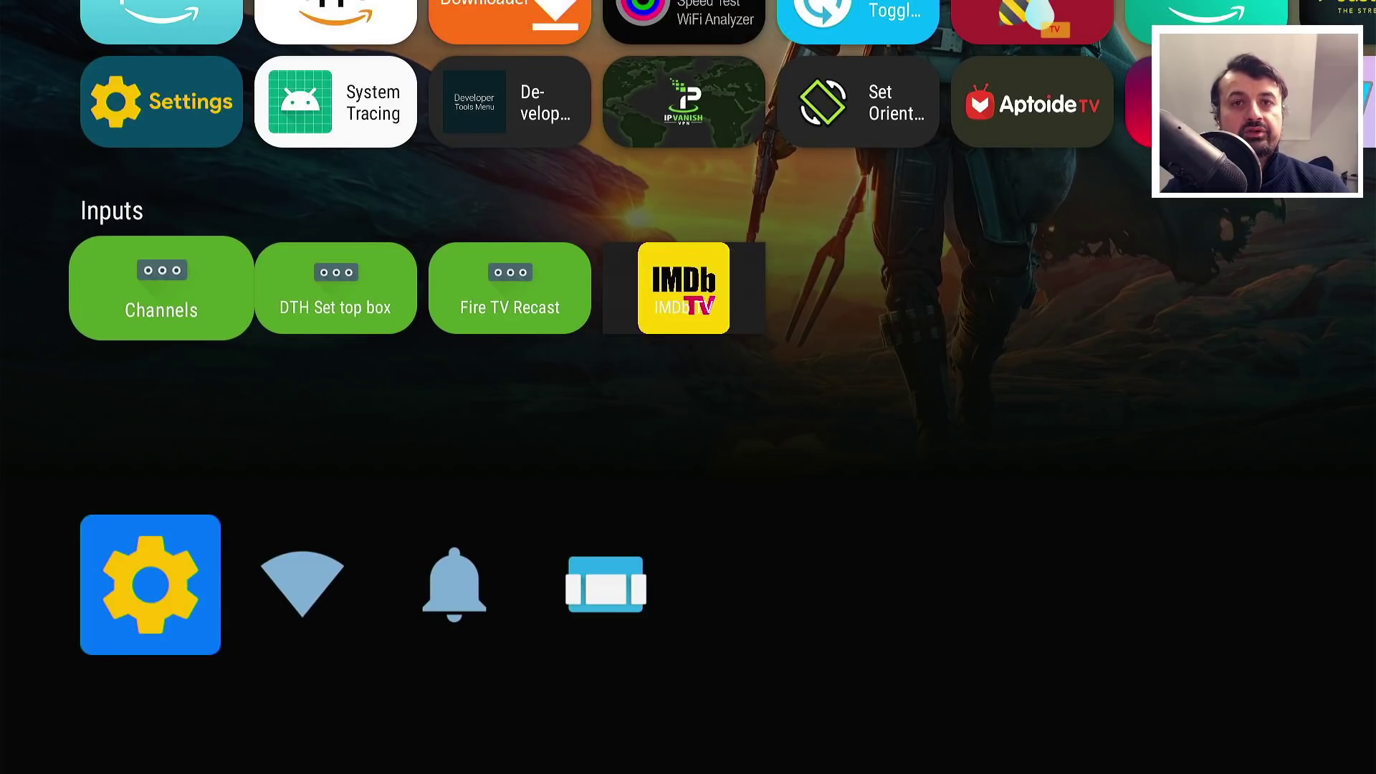
key("Up")
key("Down")
key("Right")
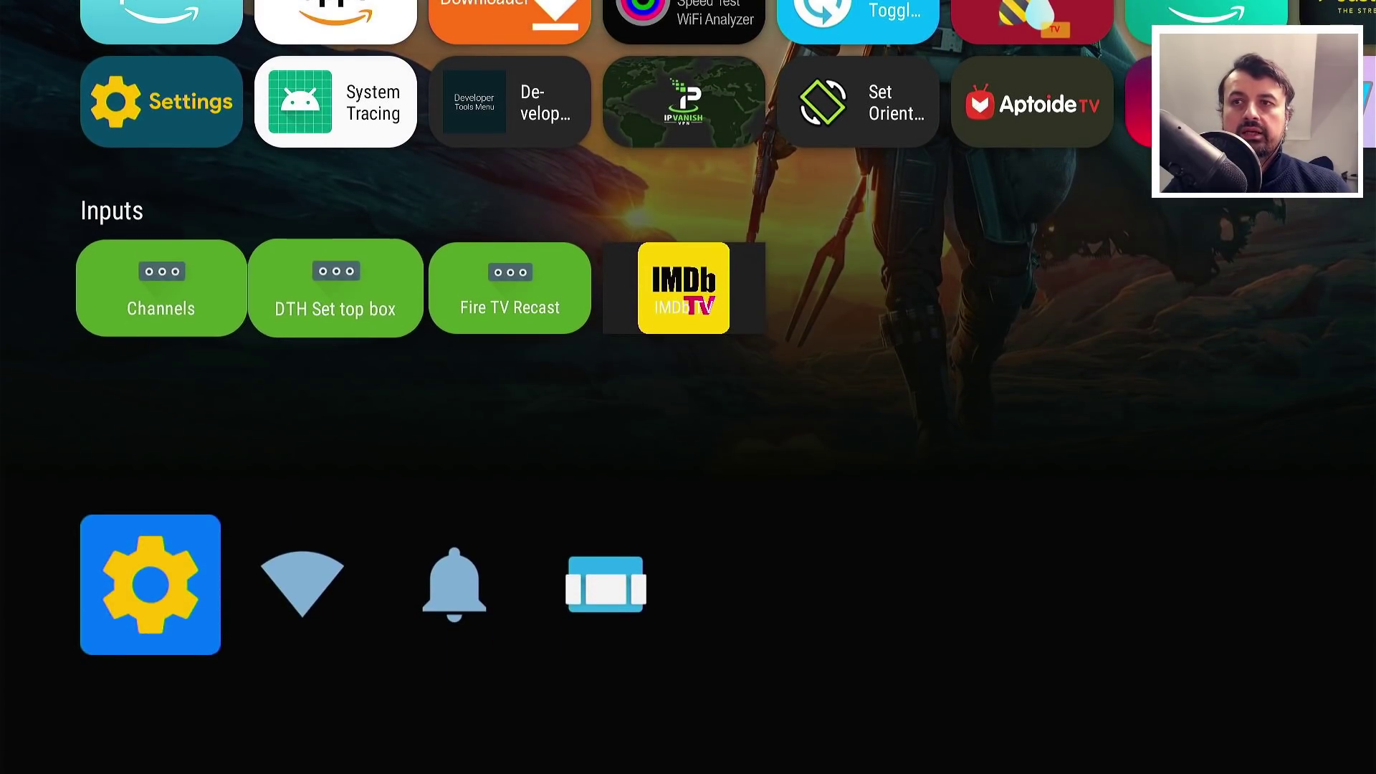
key("Left")
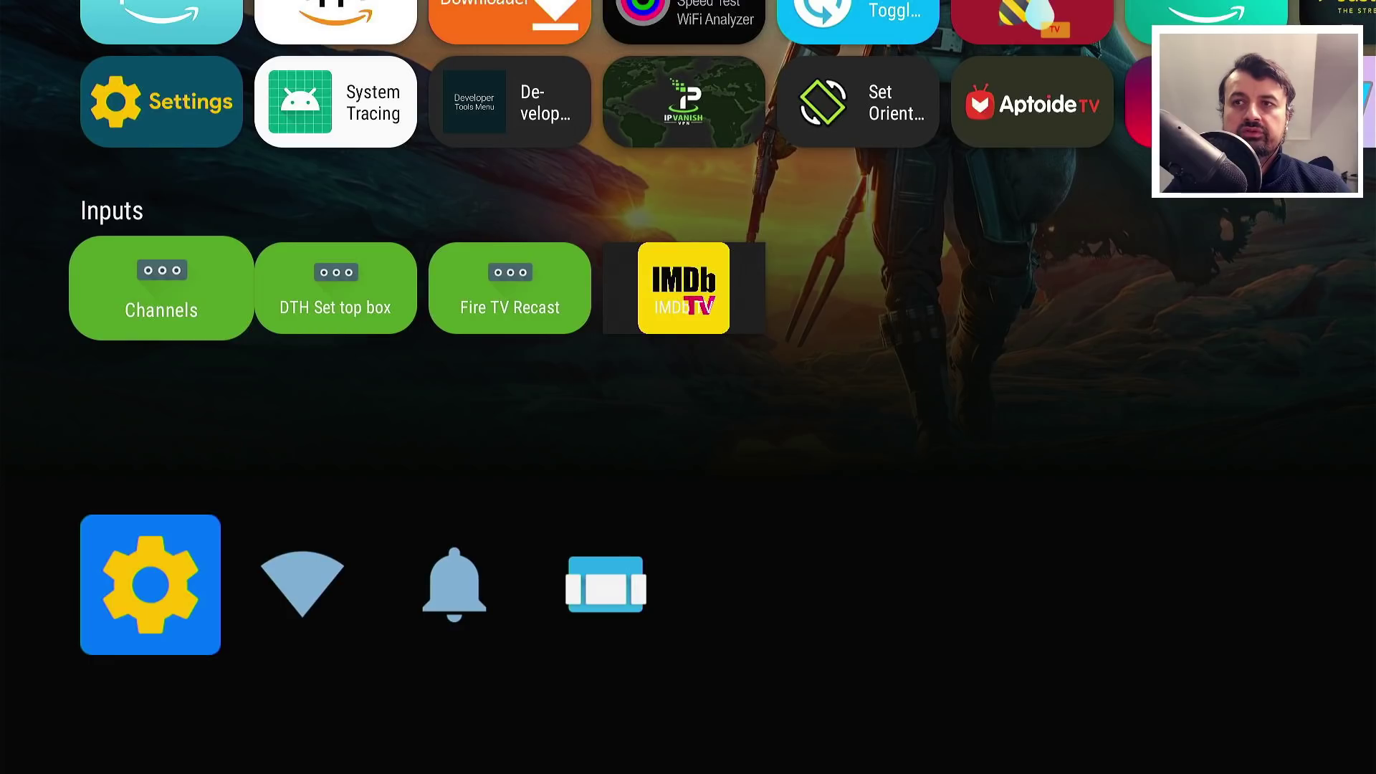
key("Right")
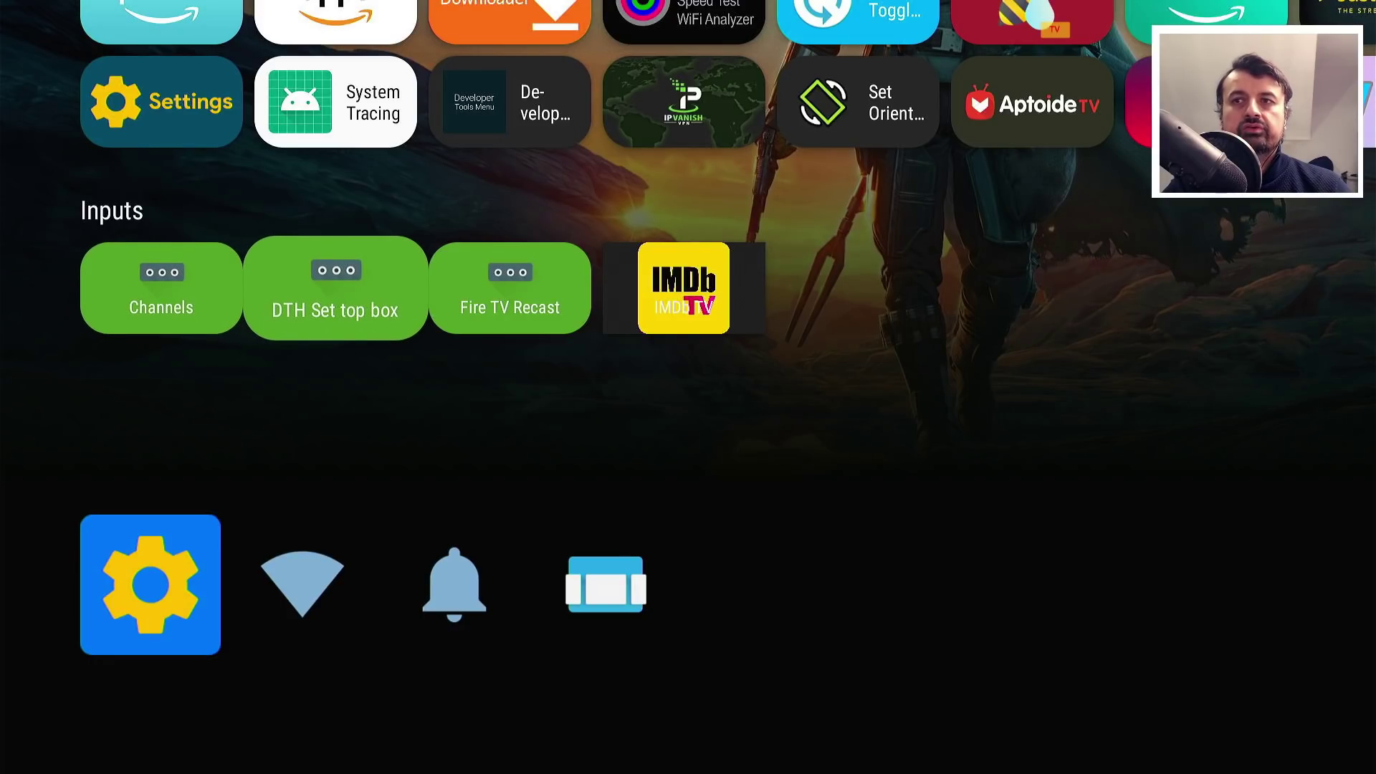
key("Right")
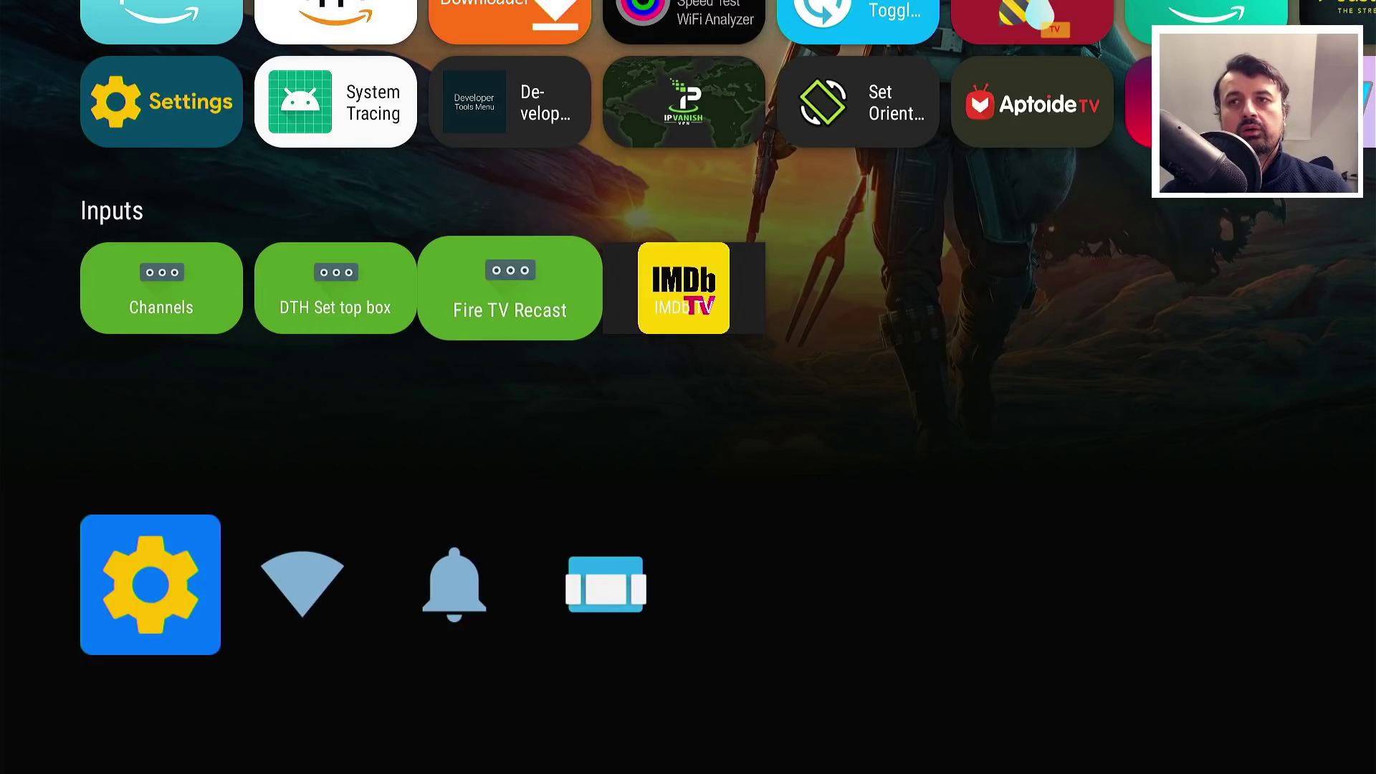
Look over the rounded app banners, then select the Launcher entry in the bottom settings row
key("Up")
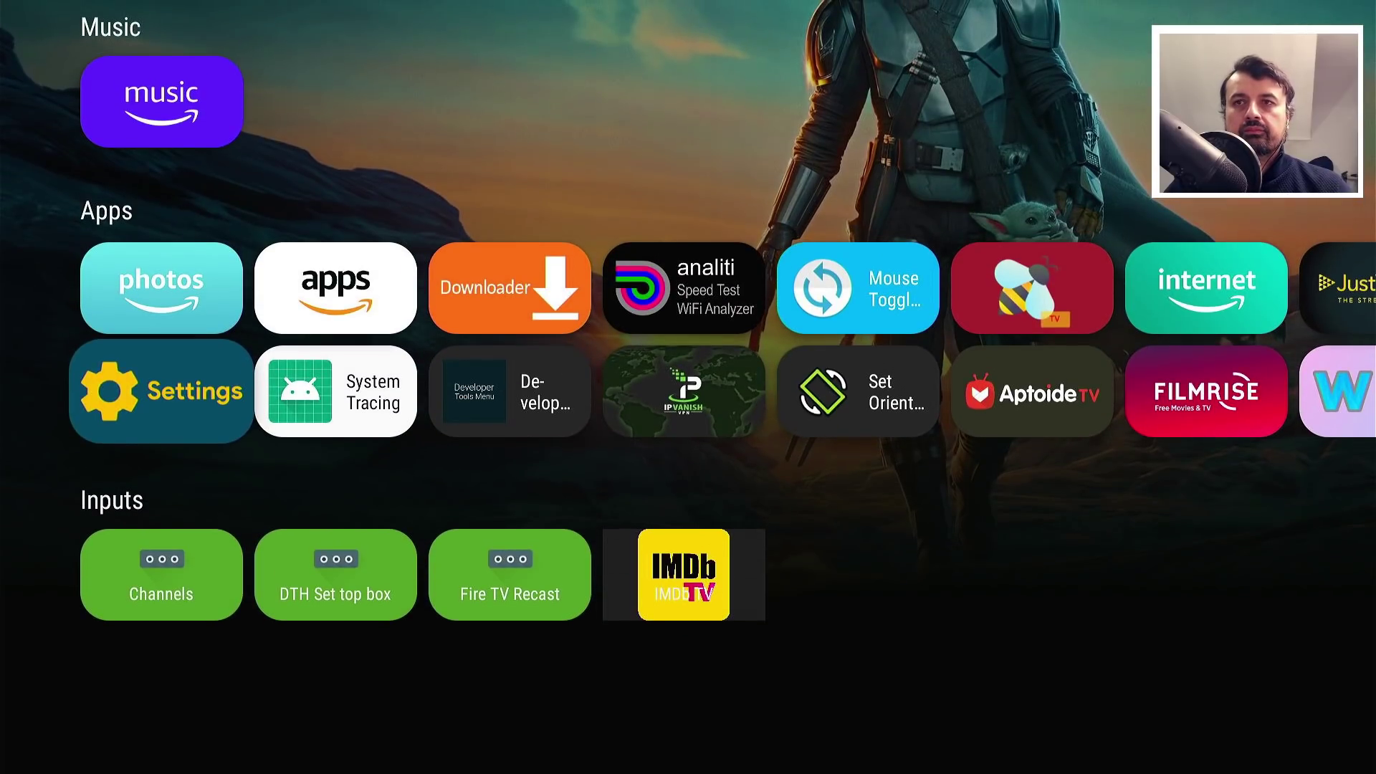
key("Up")
key("Down")
key("Up")
key("Up")
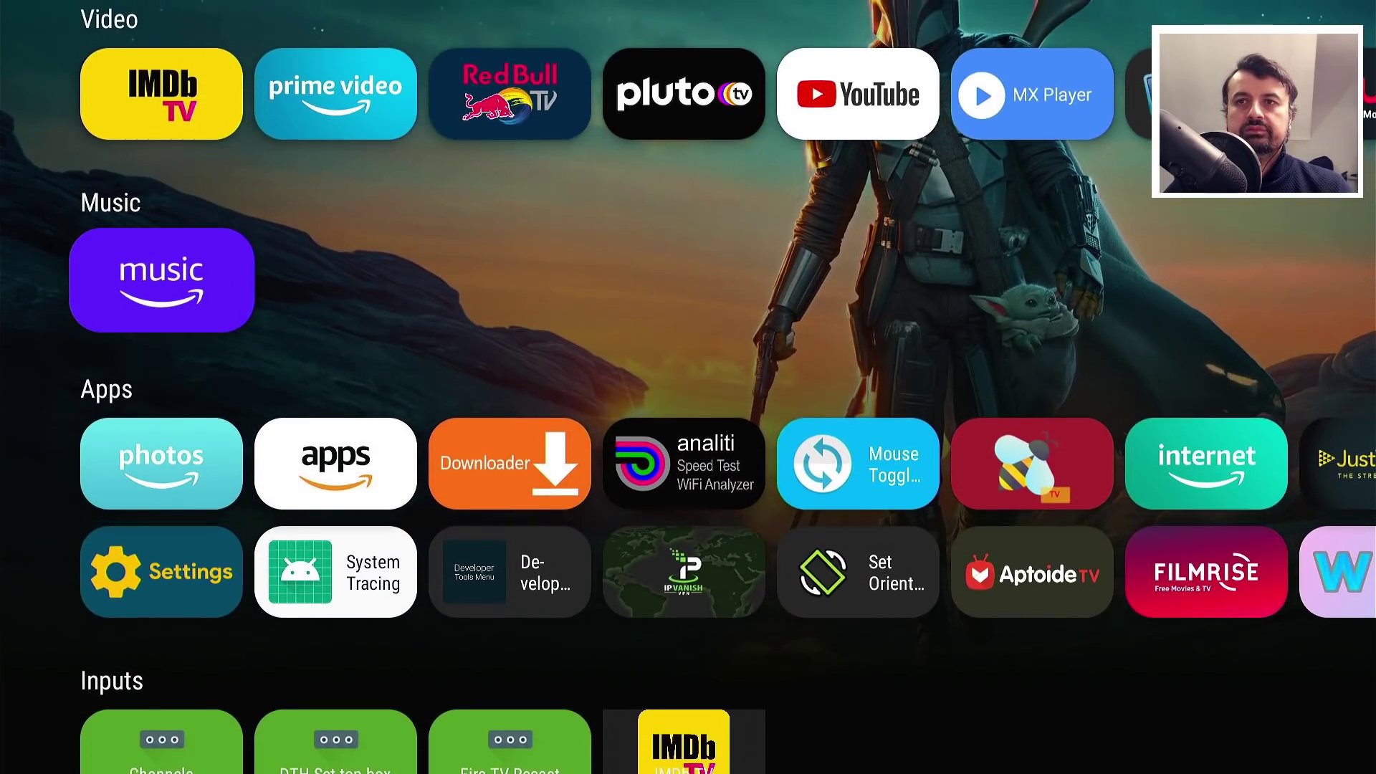
key("Down")
key("Up")
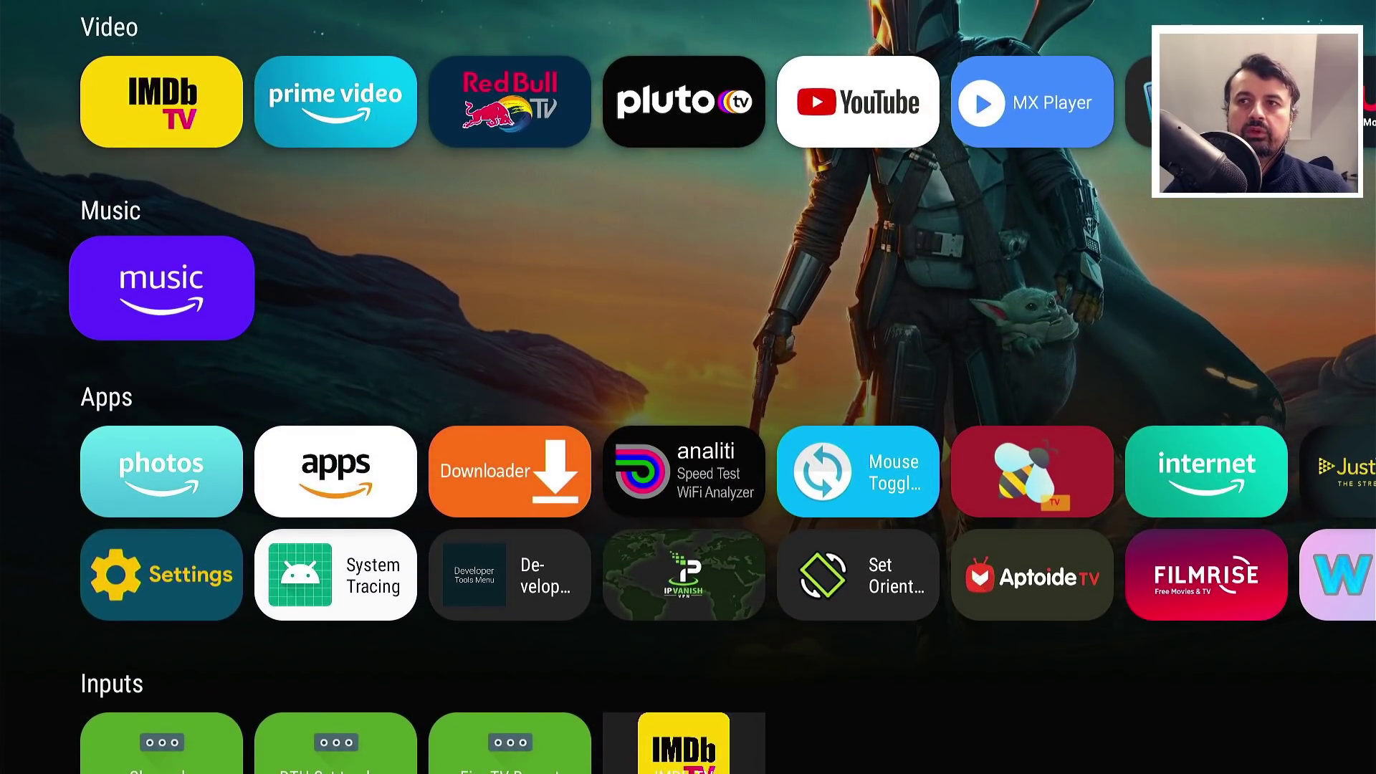
key("Down")
key("Down")
key("Down")
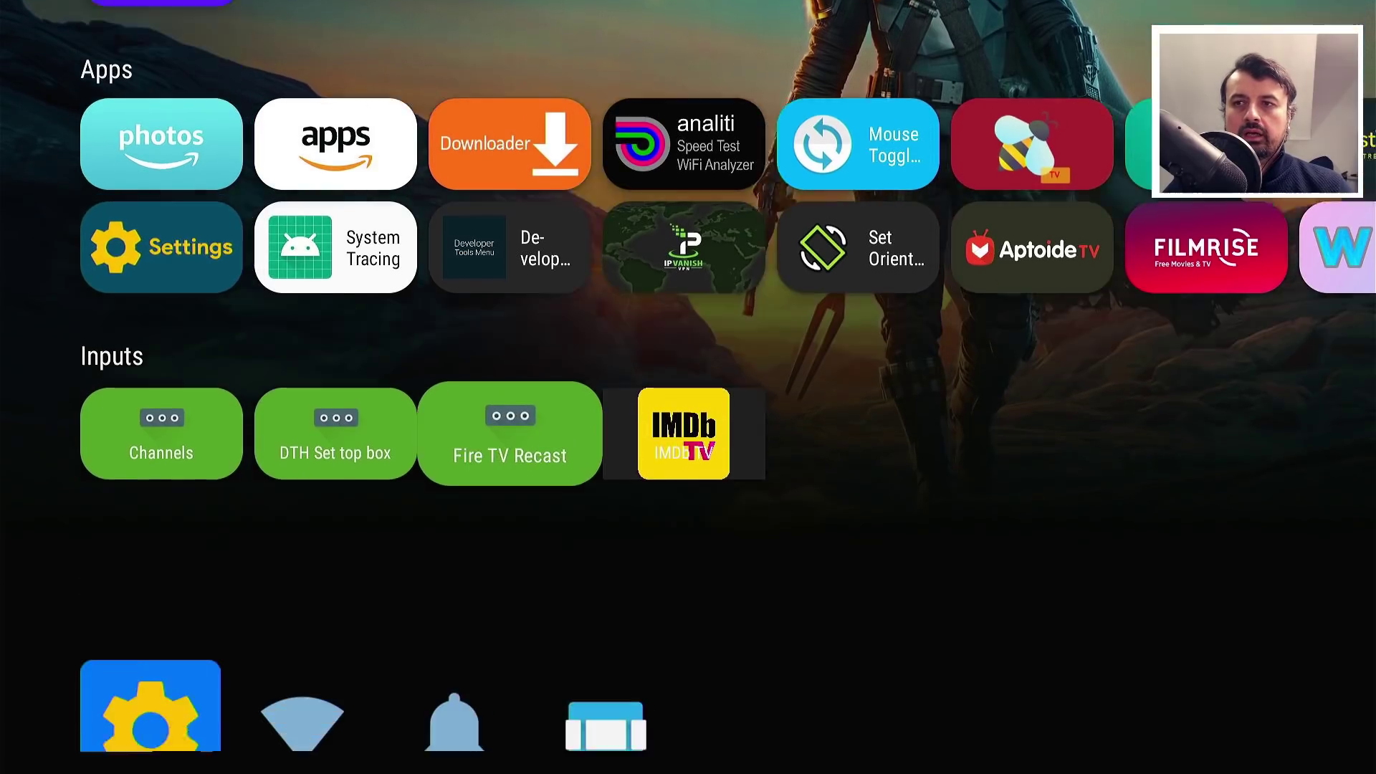
key("Down")
key("Right")
key("Right")
key("Return")
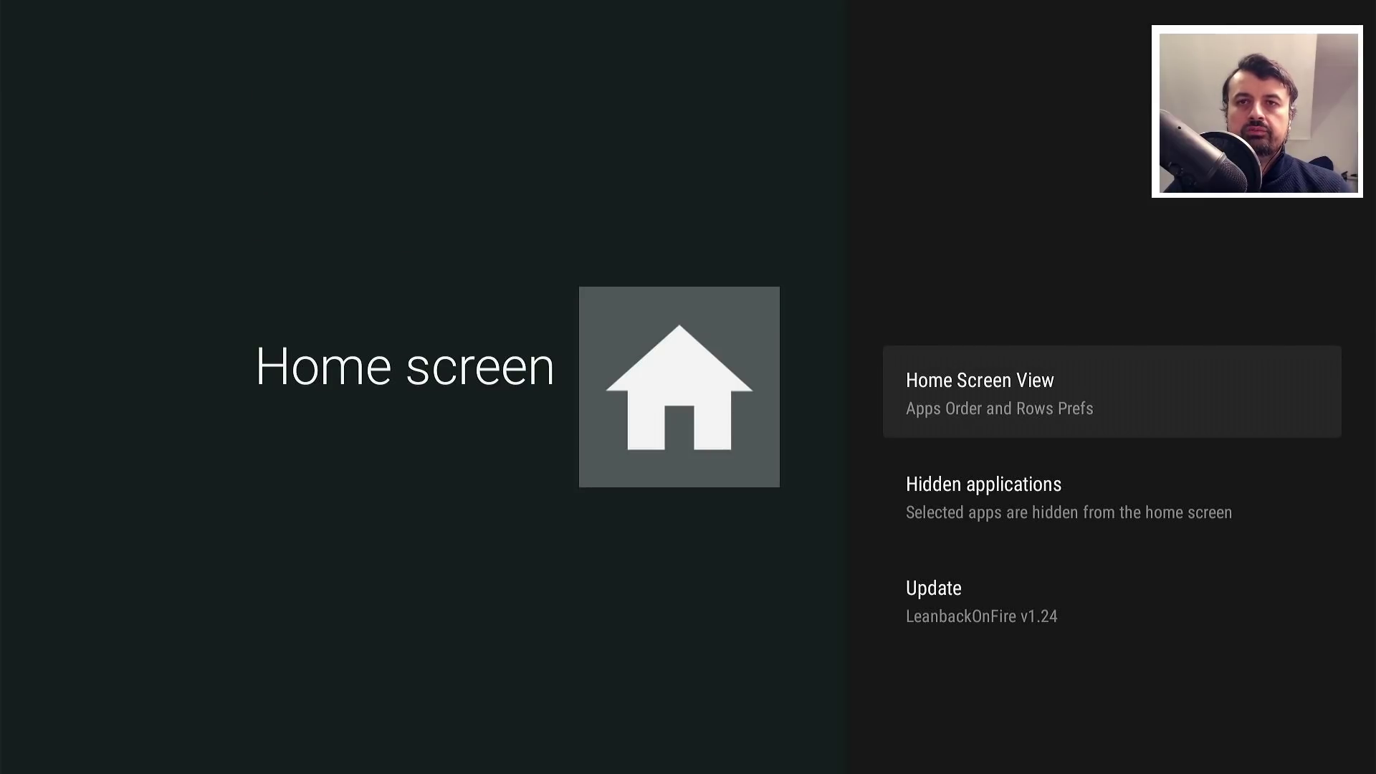
Switch Show Music Row to OFF in Home Screen View > Edit Home Rows, then return home
key("Return")
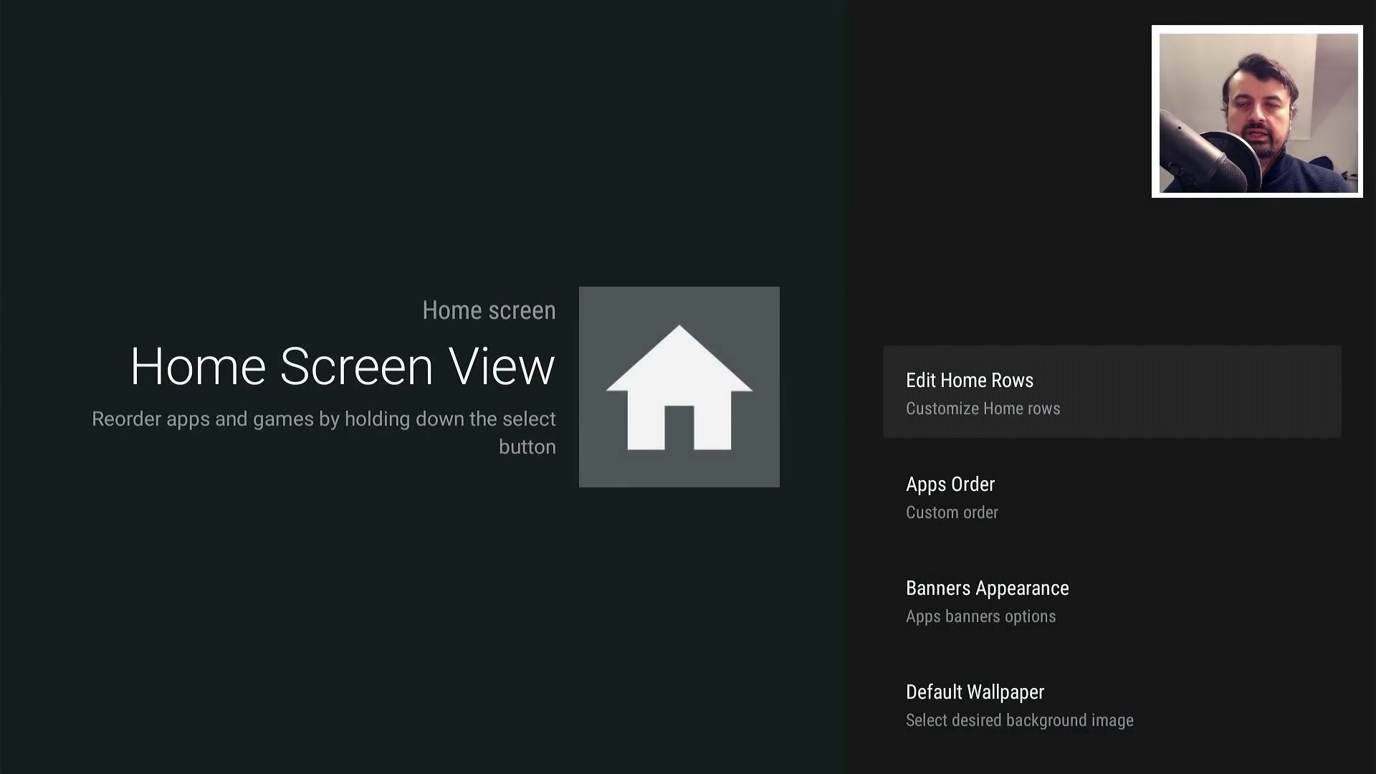
key("Return")
key("Down")
key("Down")
key("Down")
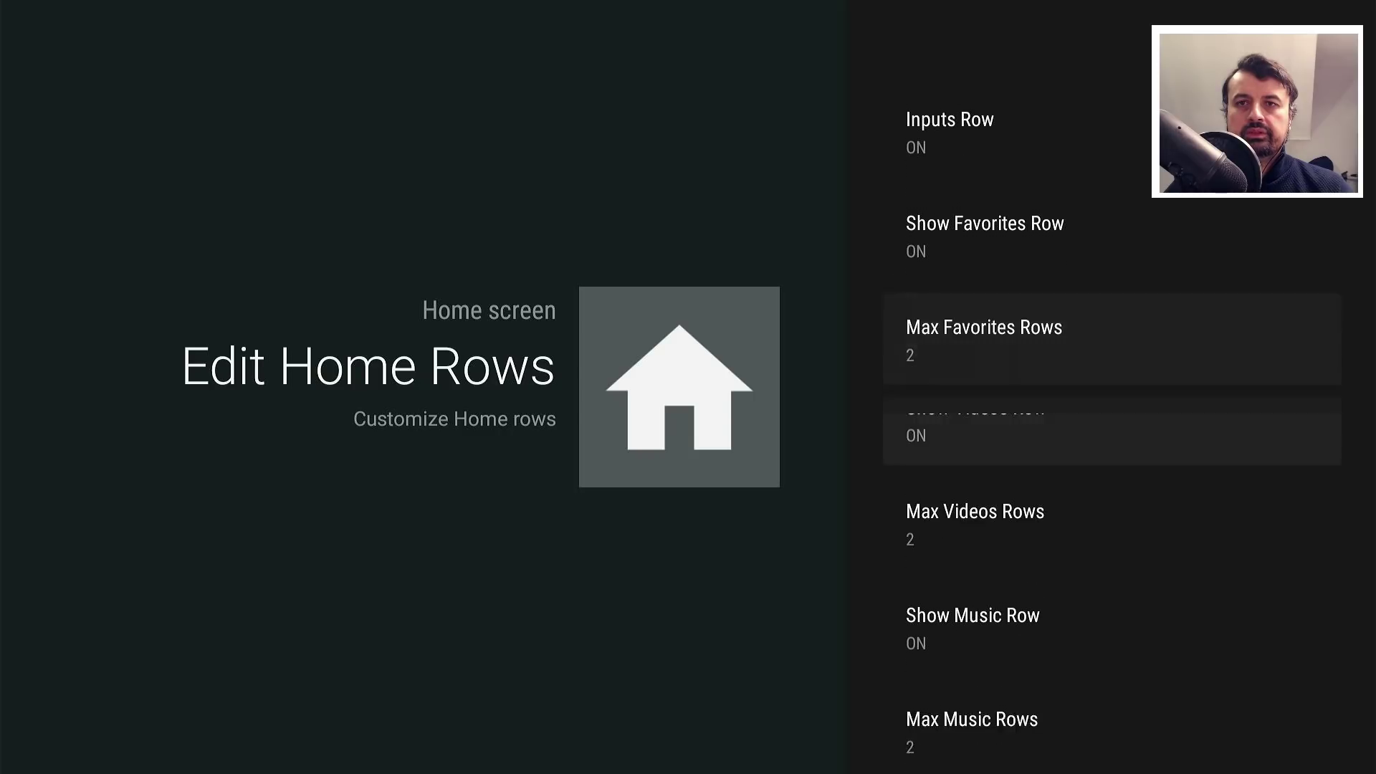
key("Down")
key("Down")
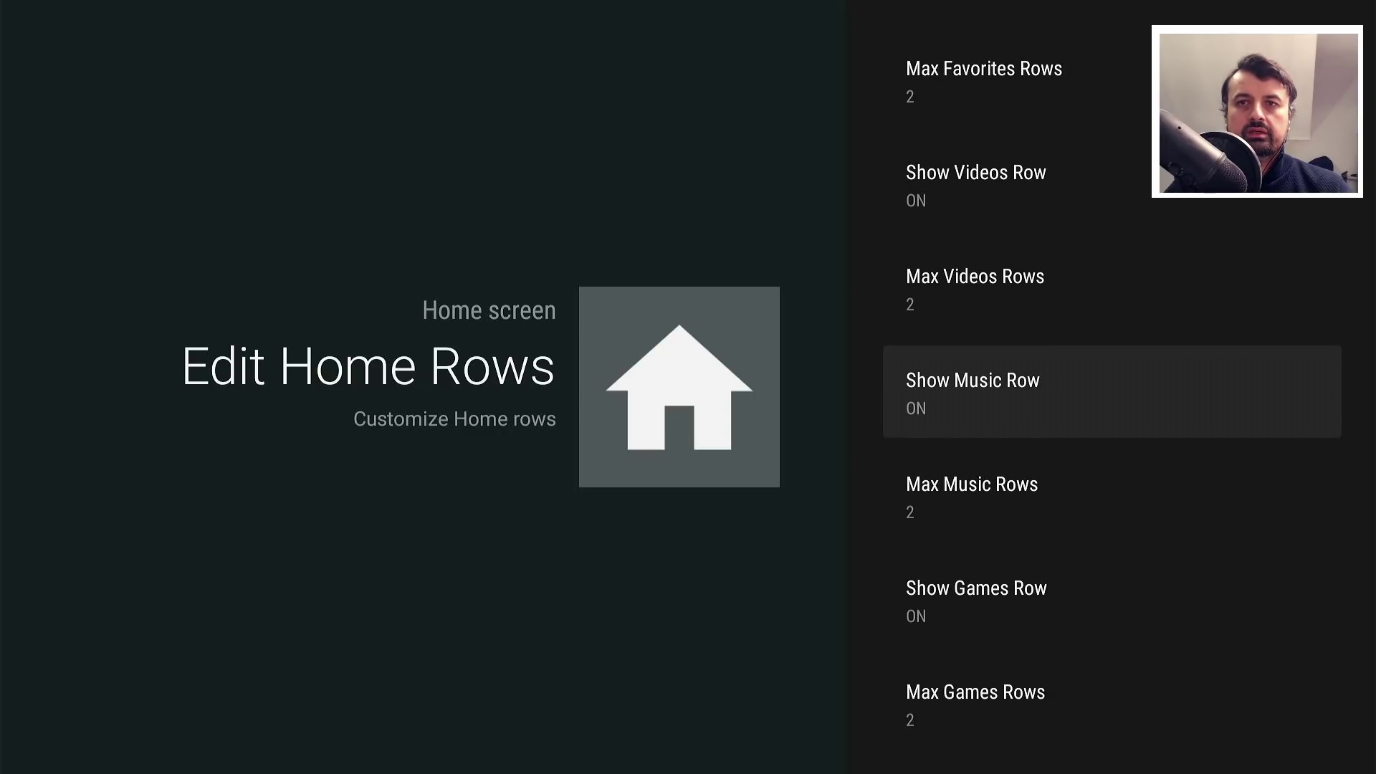
key("Return")
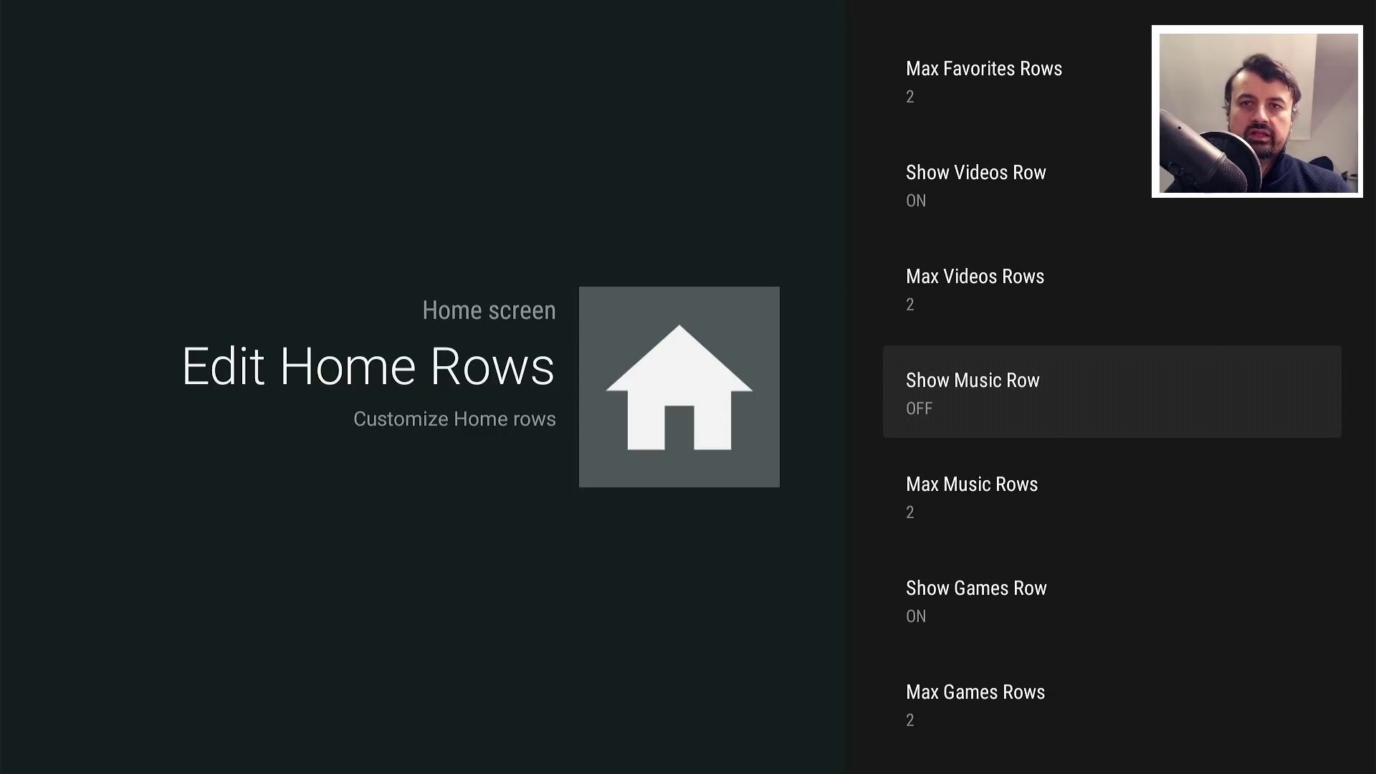
key("Escape")
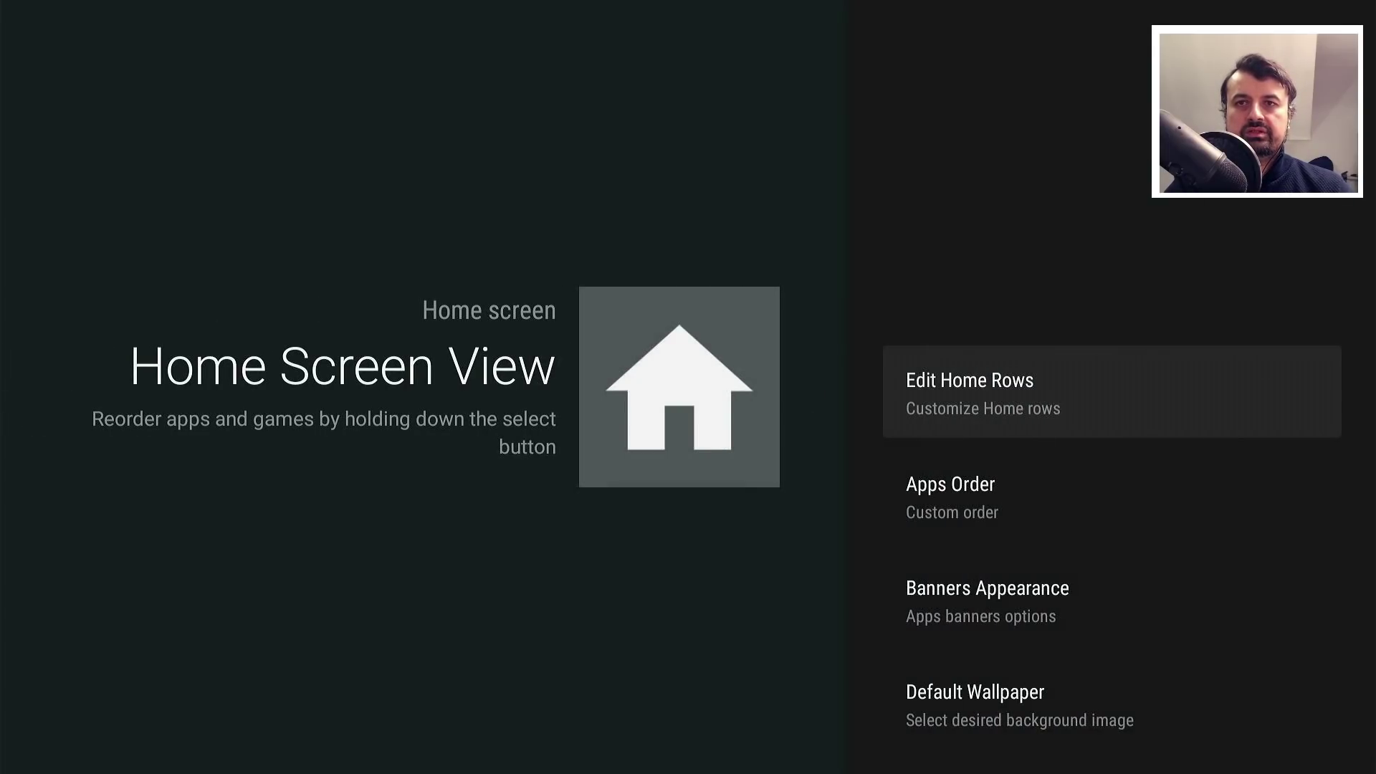
key("Escape")
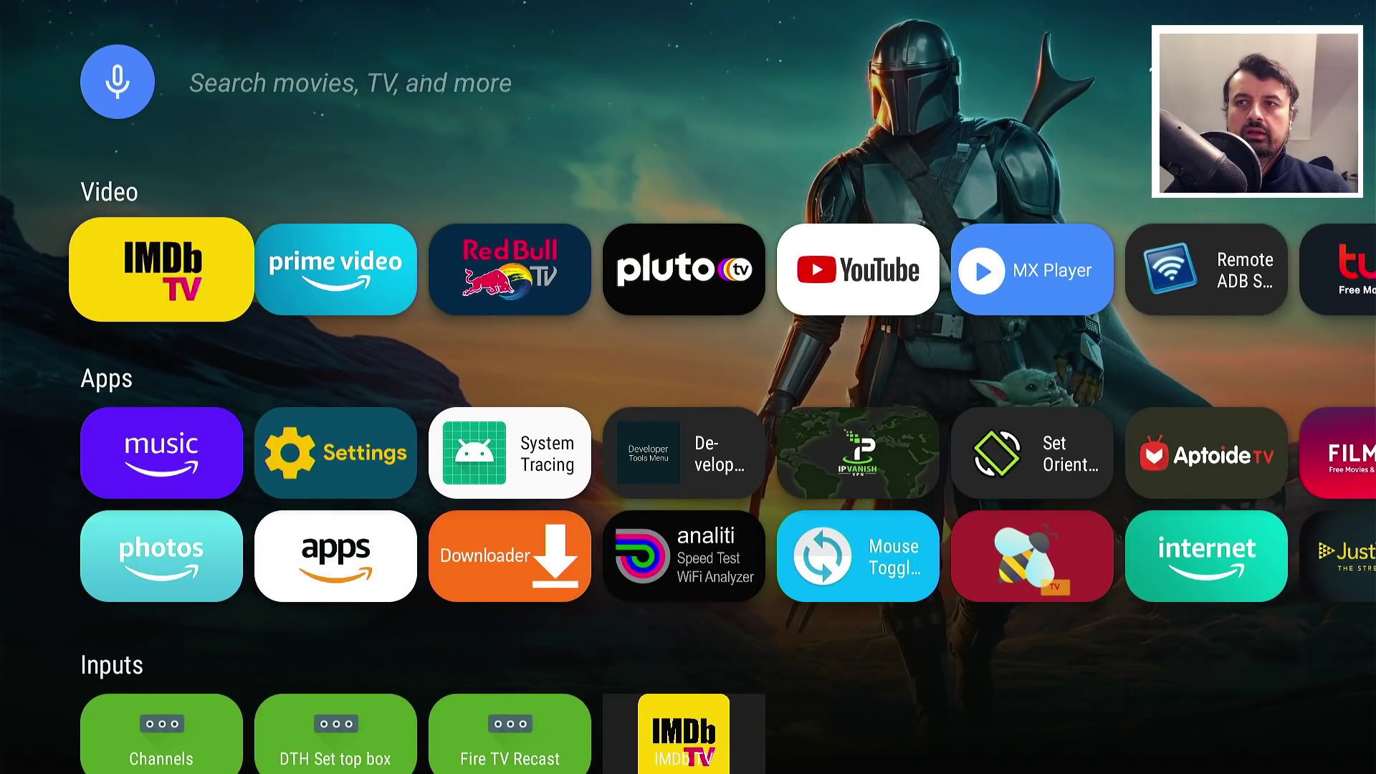
Add the Prime Video app to Favorites from its options menu
key("Down")
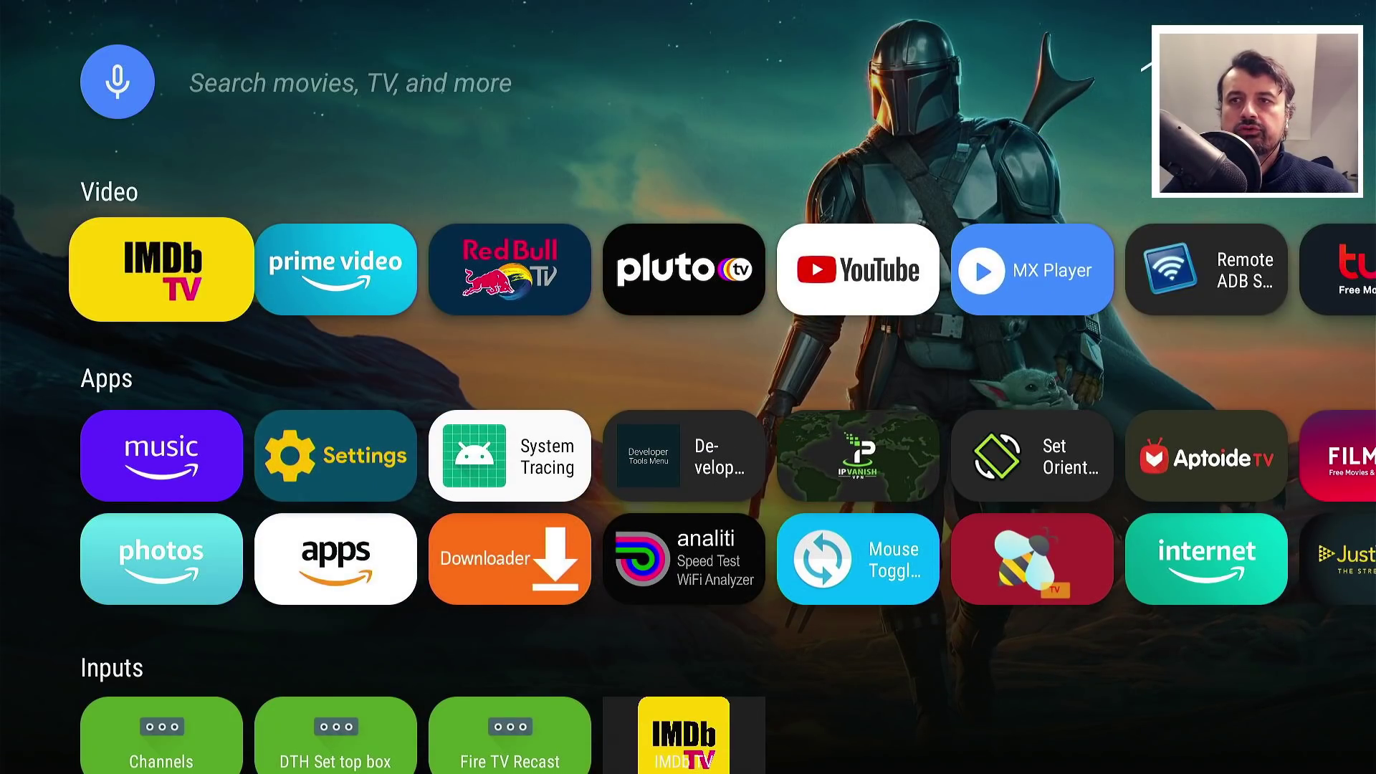
key("Down")
key("Up")
key("Right")
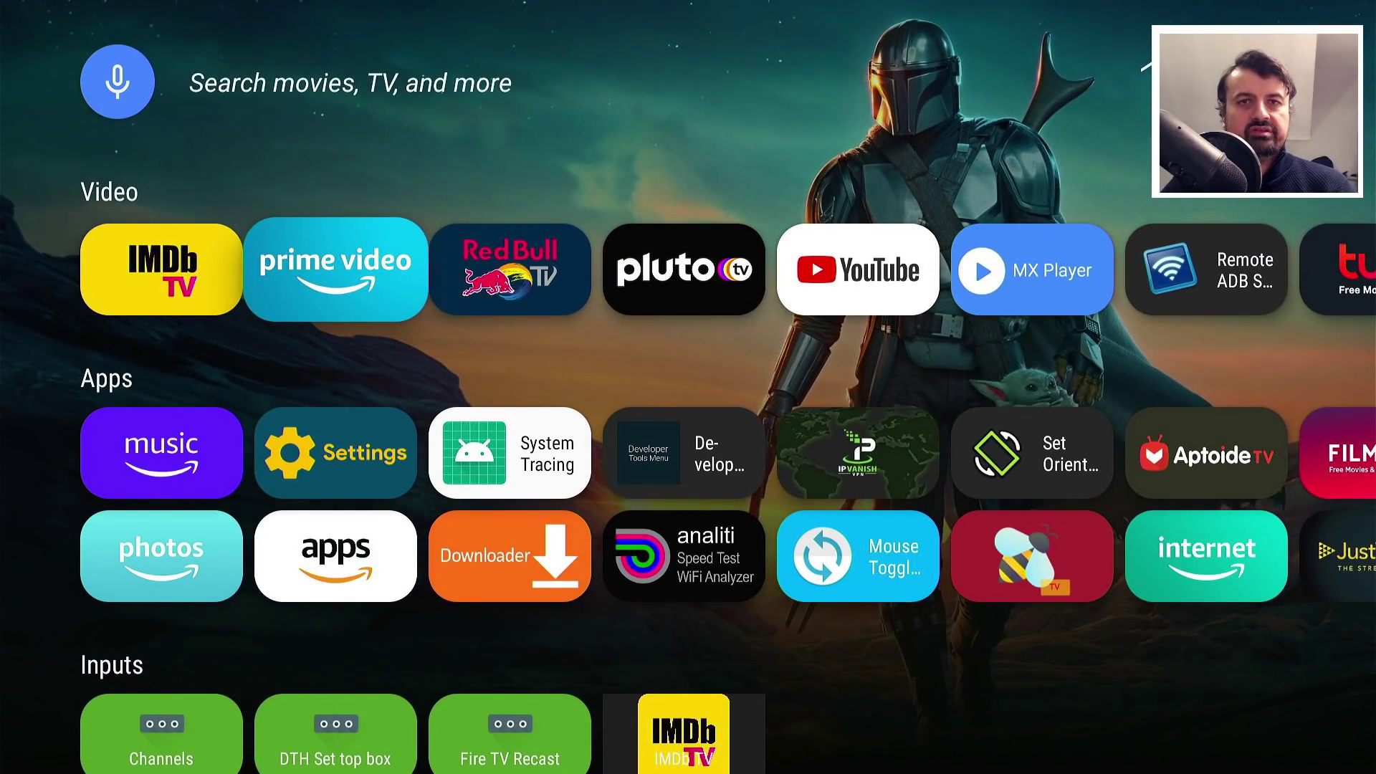
key("Menu")
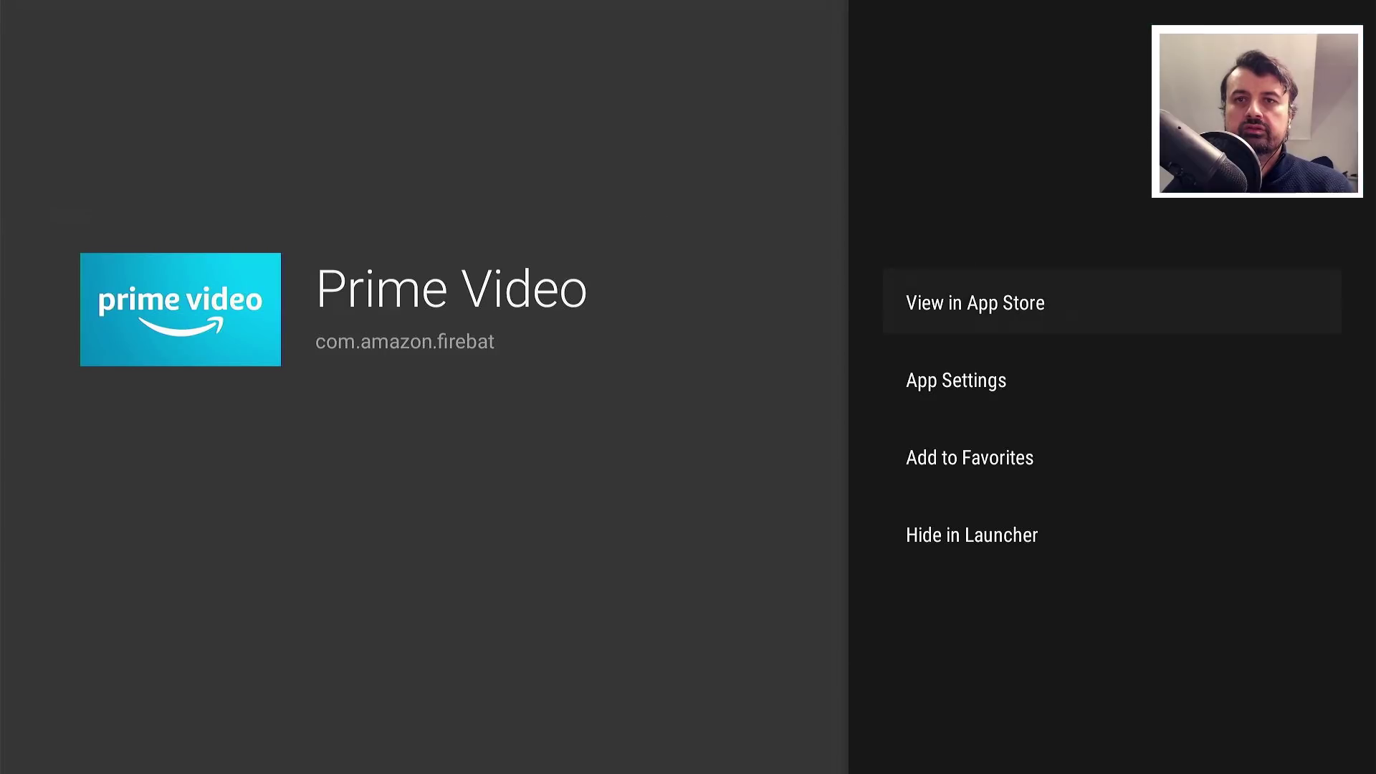
key("Down")
key("Down")
key("Return")
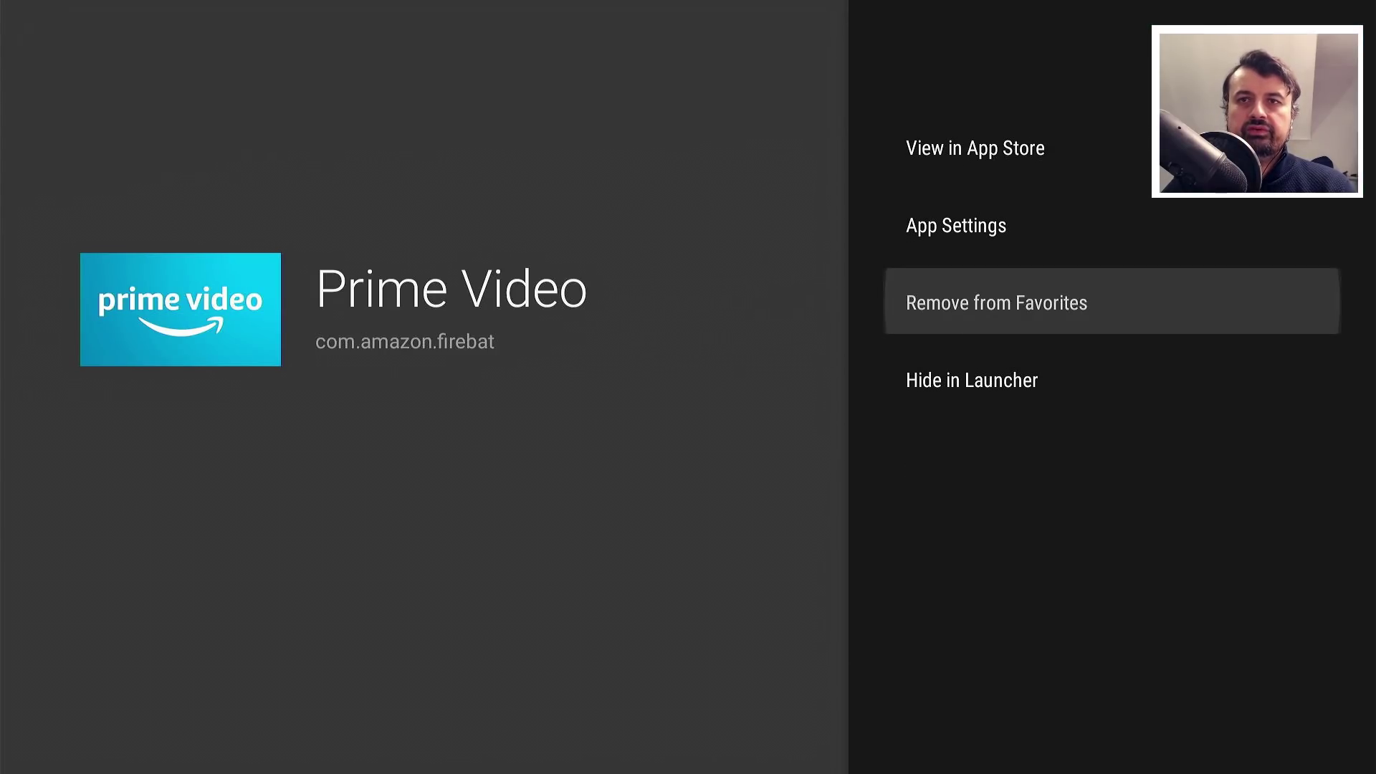
key("Escape")
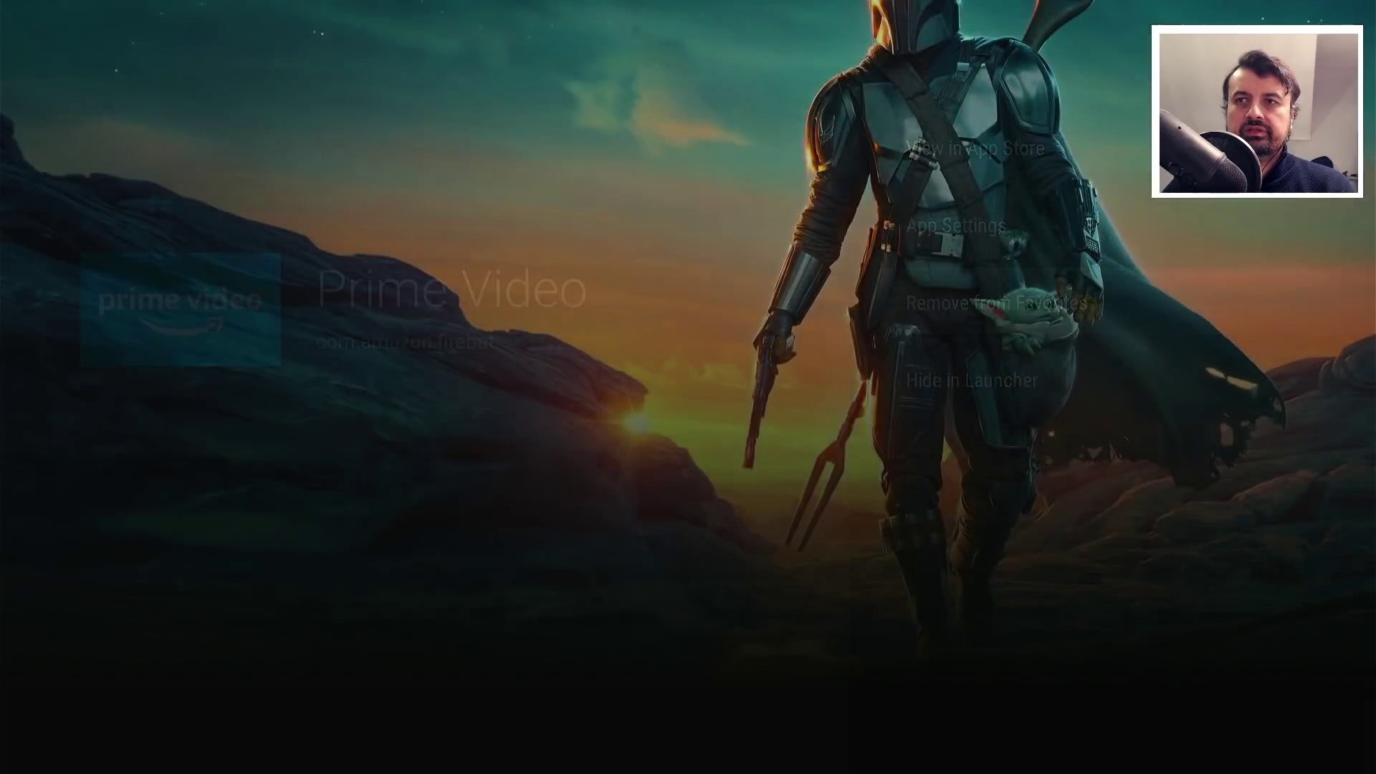
Add YouTube and Netflix to Favorites the same way
key("Right")
key("Right")
key("Right")
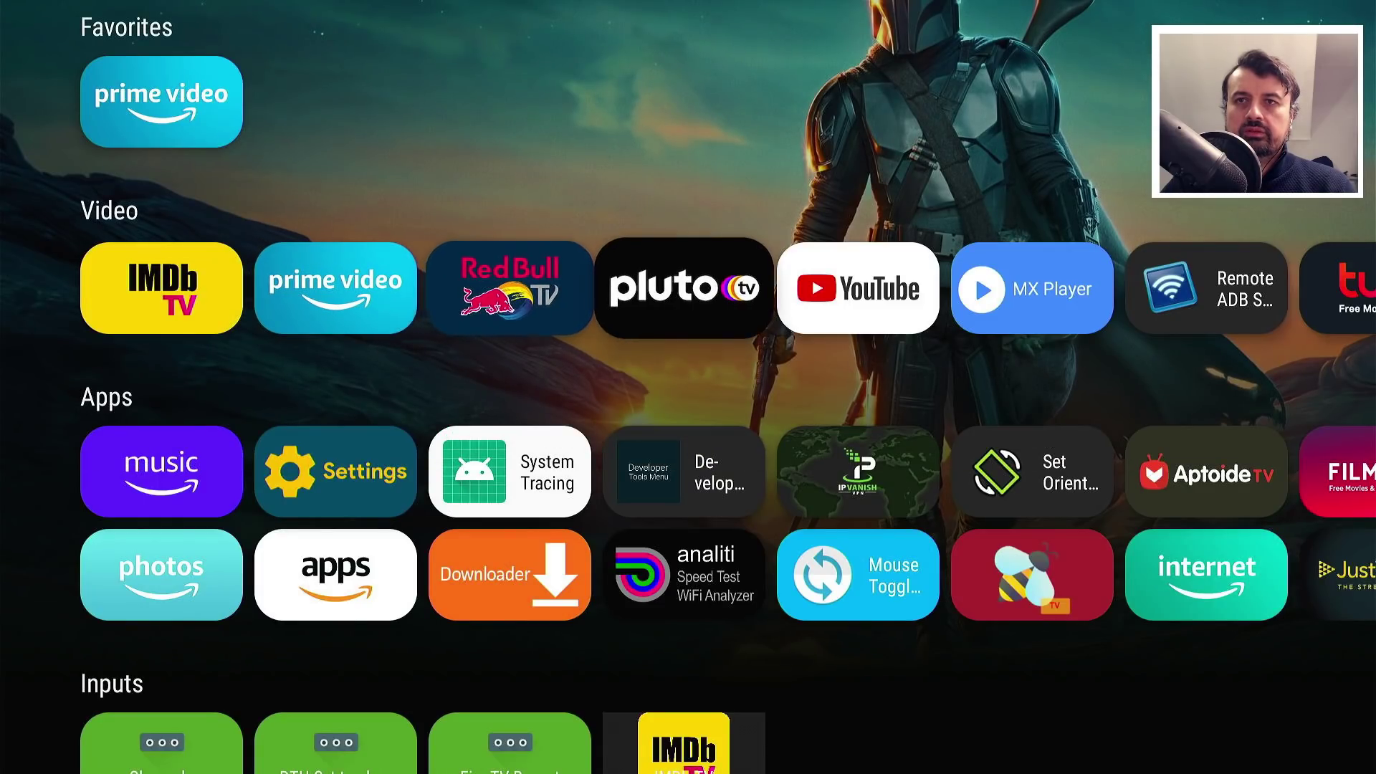
key("Menu")
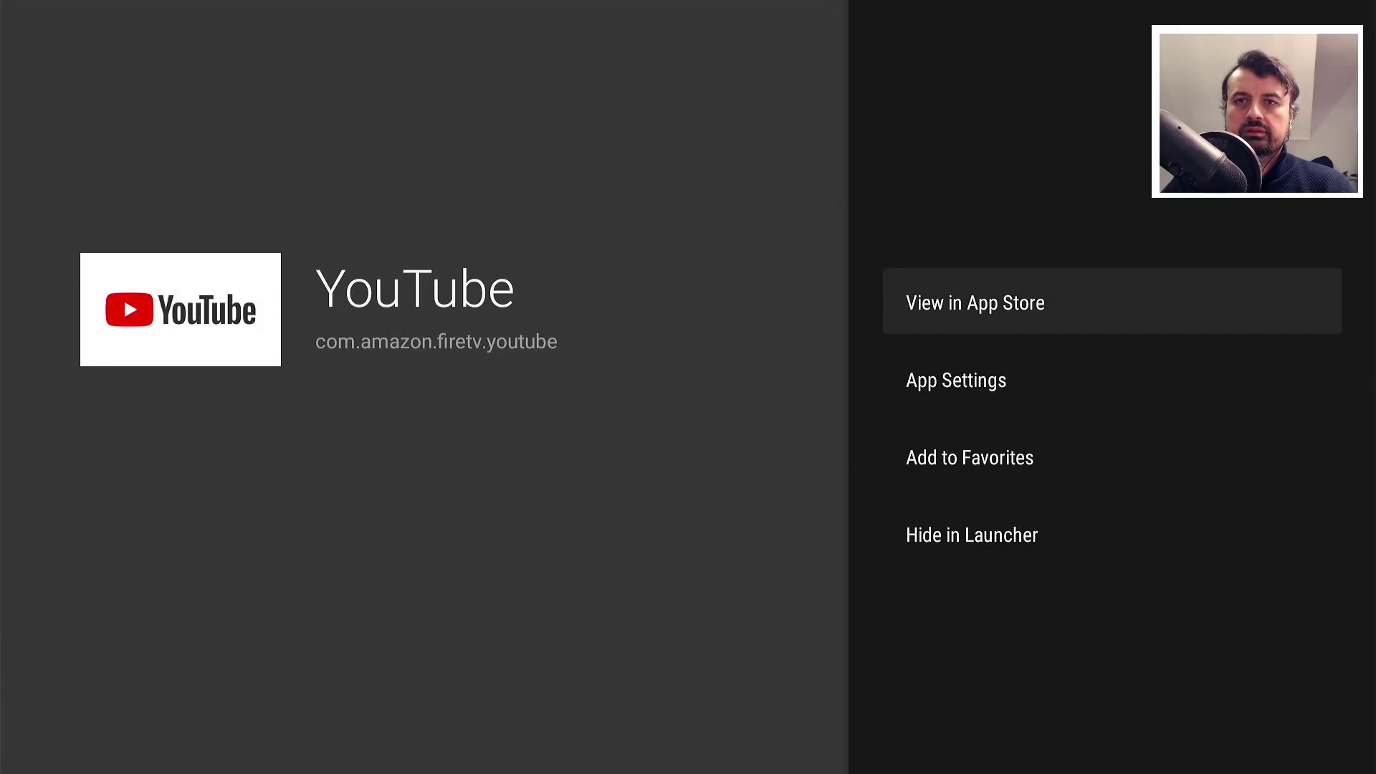
key("Down")
key("Down")
key("Return")
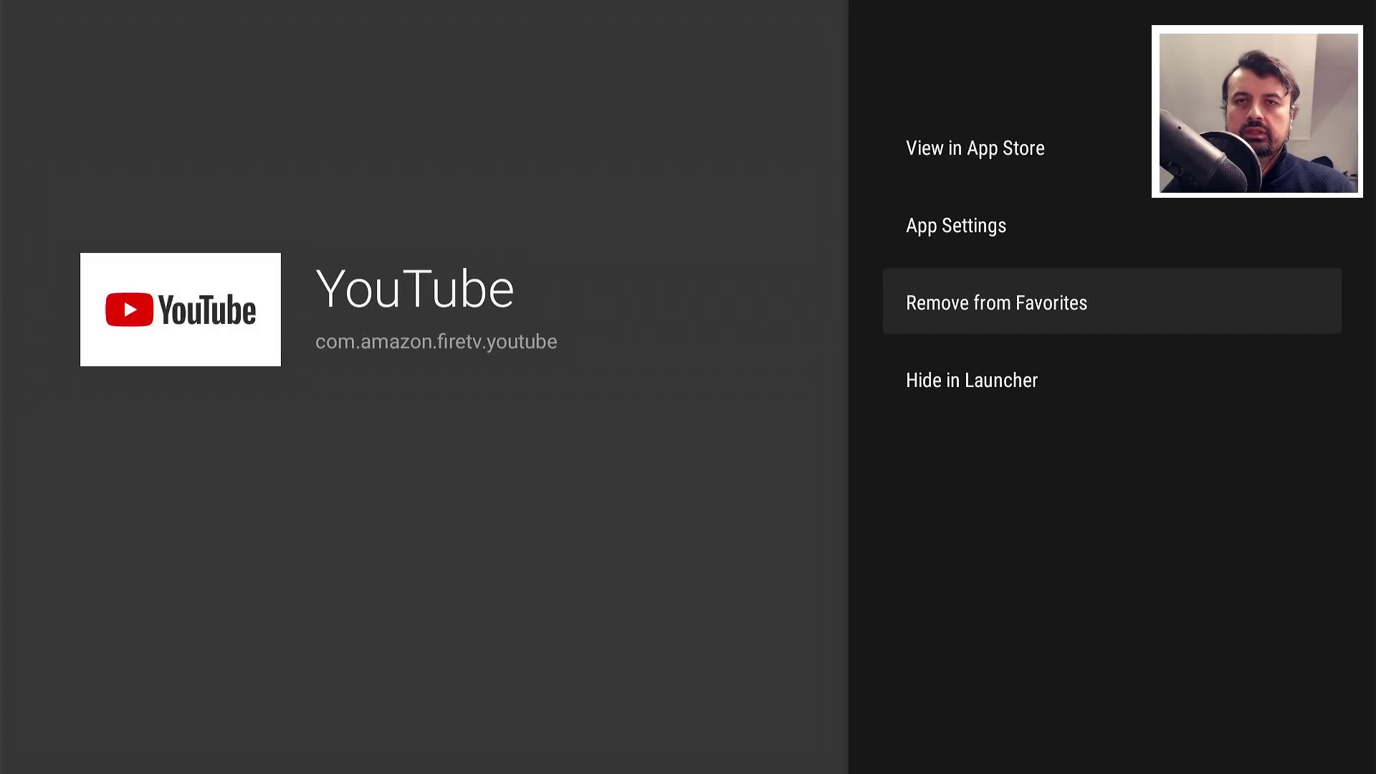
key("Escape")
key("Right")
key("Right")
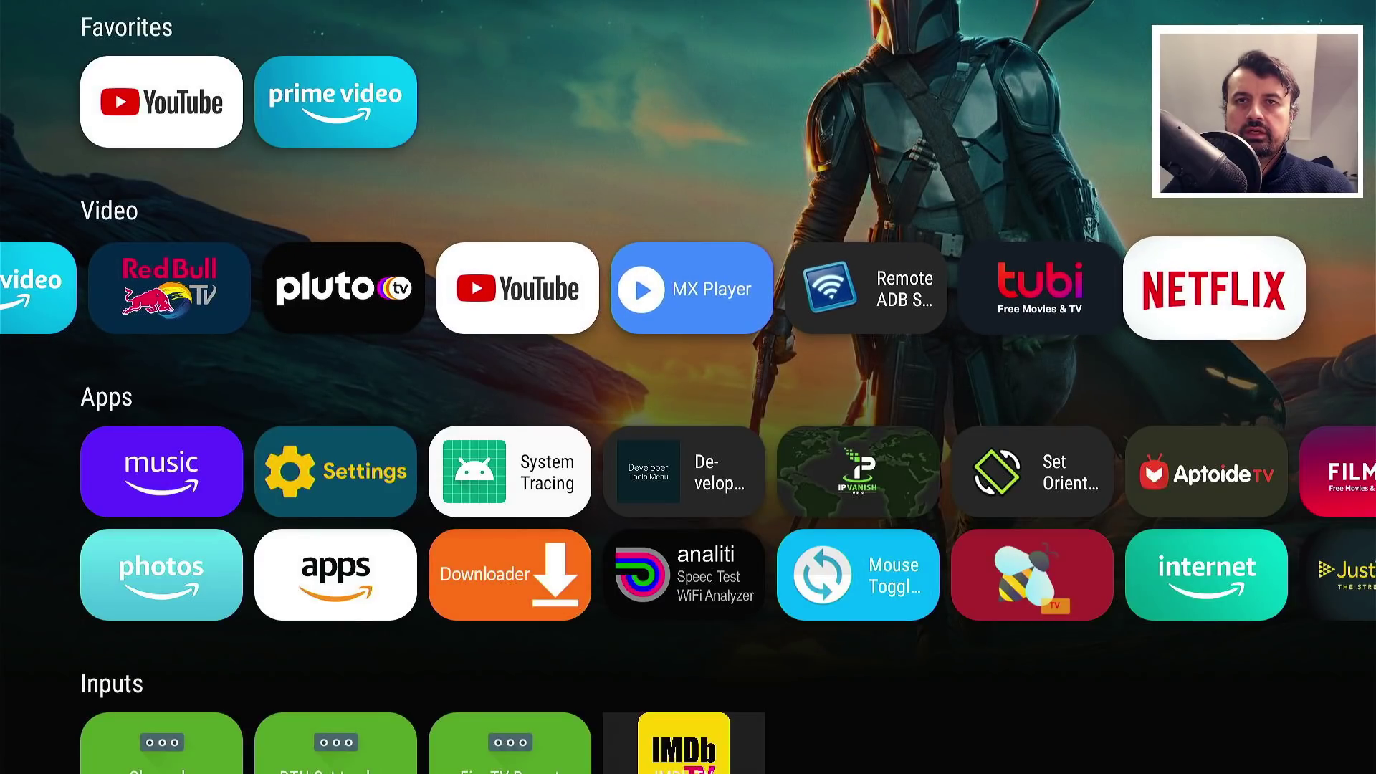
key("Menu")
key("Down")
key("Return")
key("Escape")
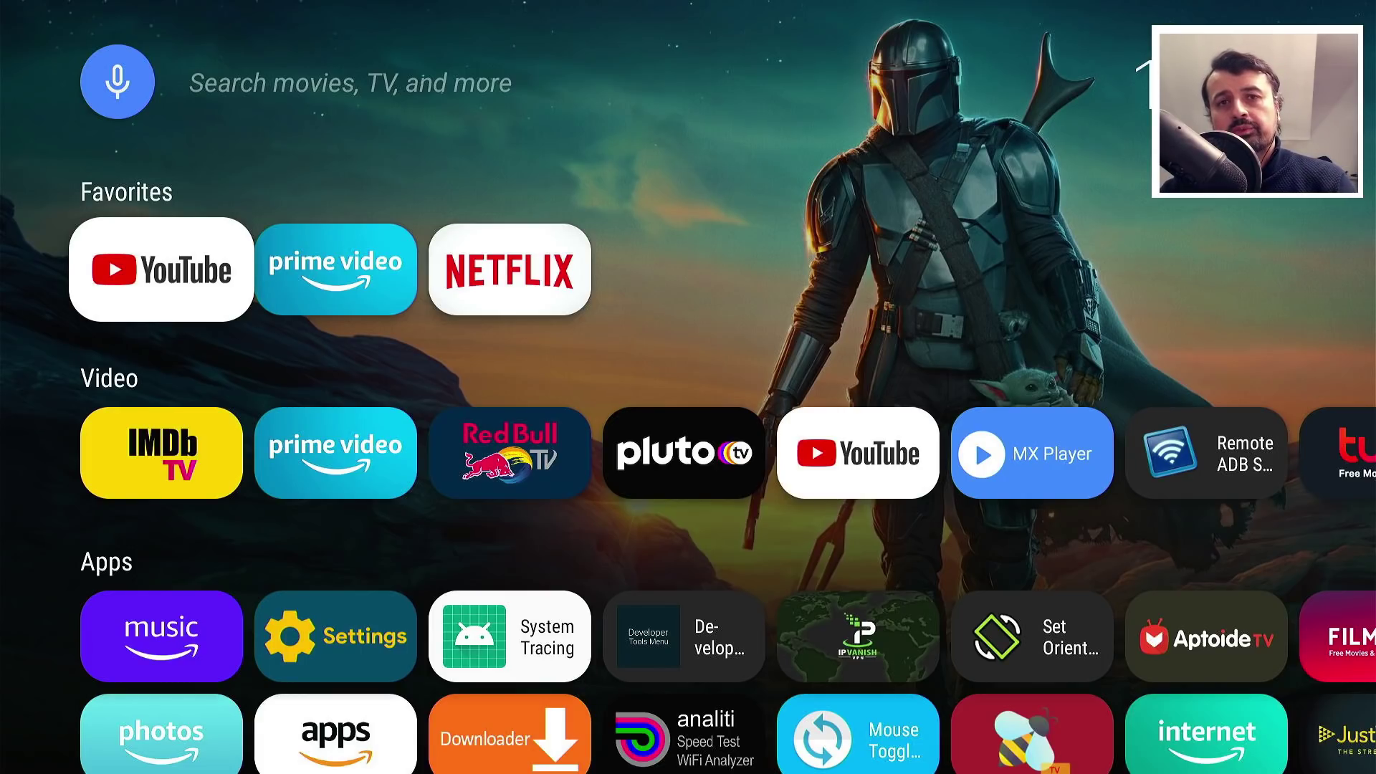
key("Right")
key("Down")
key("Down")
key("Down")
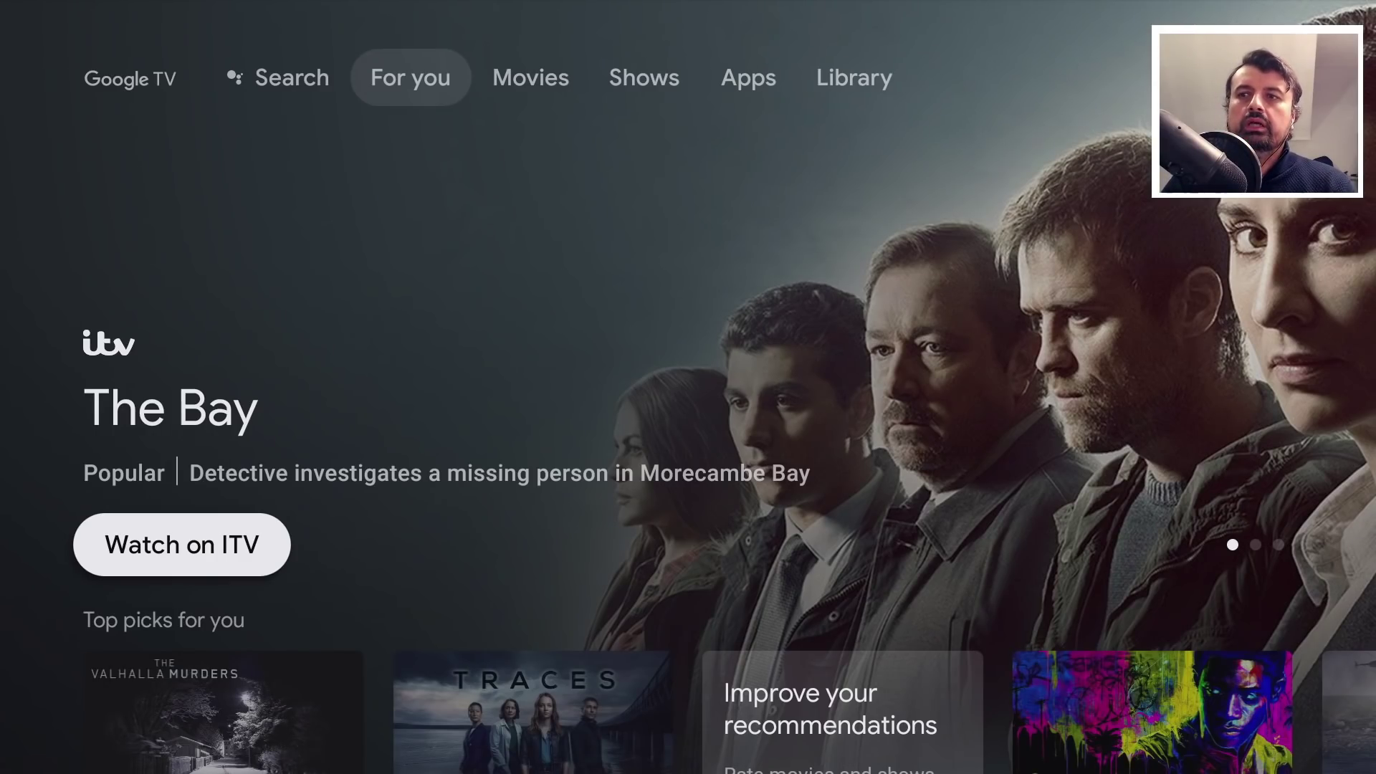
Browse the featured recommendations and top picks on the Google TV home screen
key("Down")
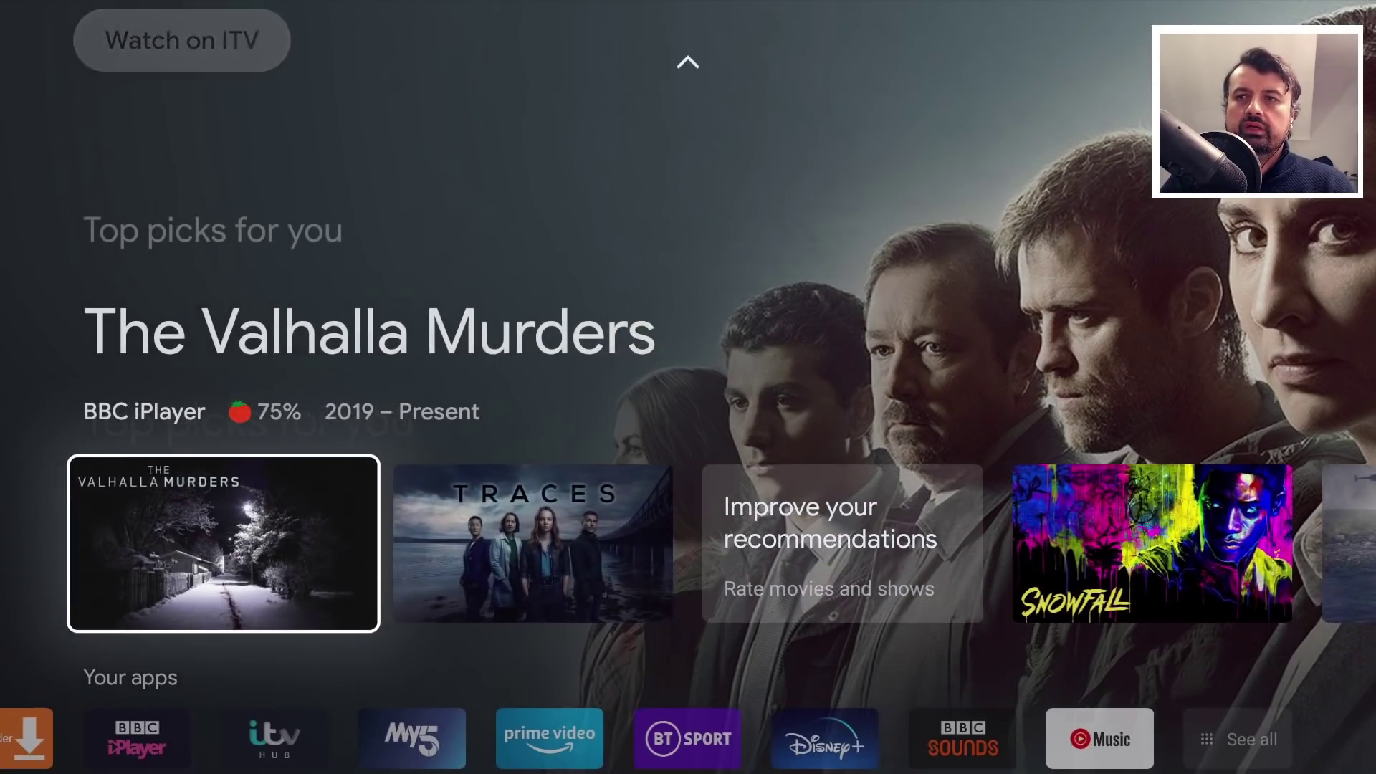
key("Up")
key("Right")
key("Left")
key("Left")
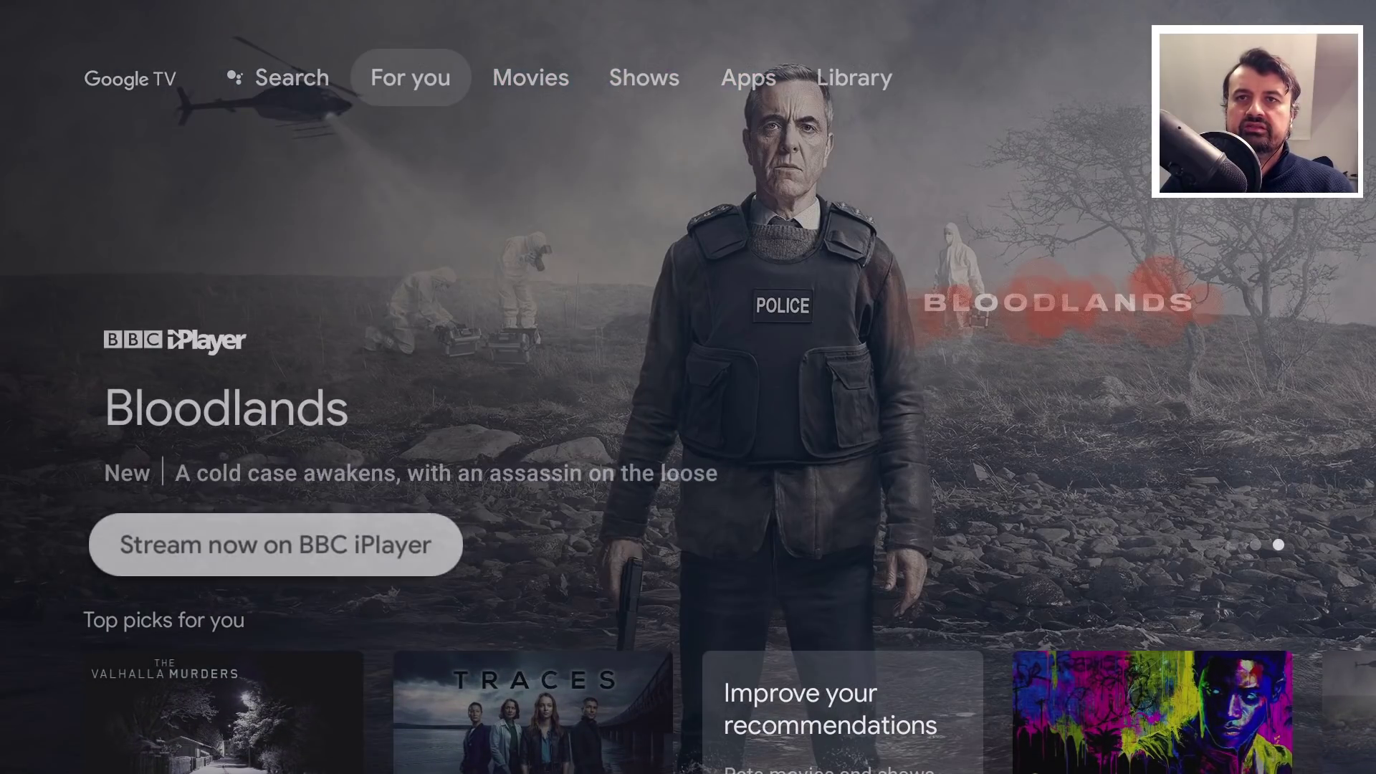
key("Right")
key("Right")
key("Left")
key("Left")
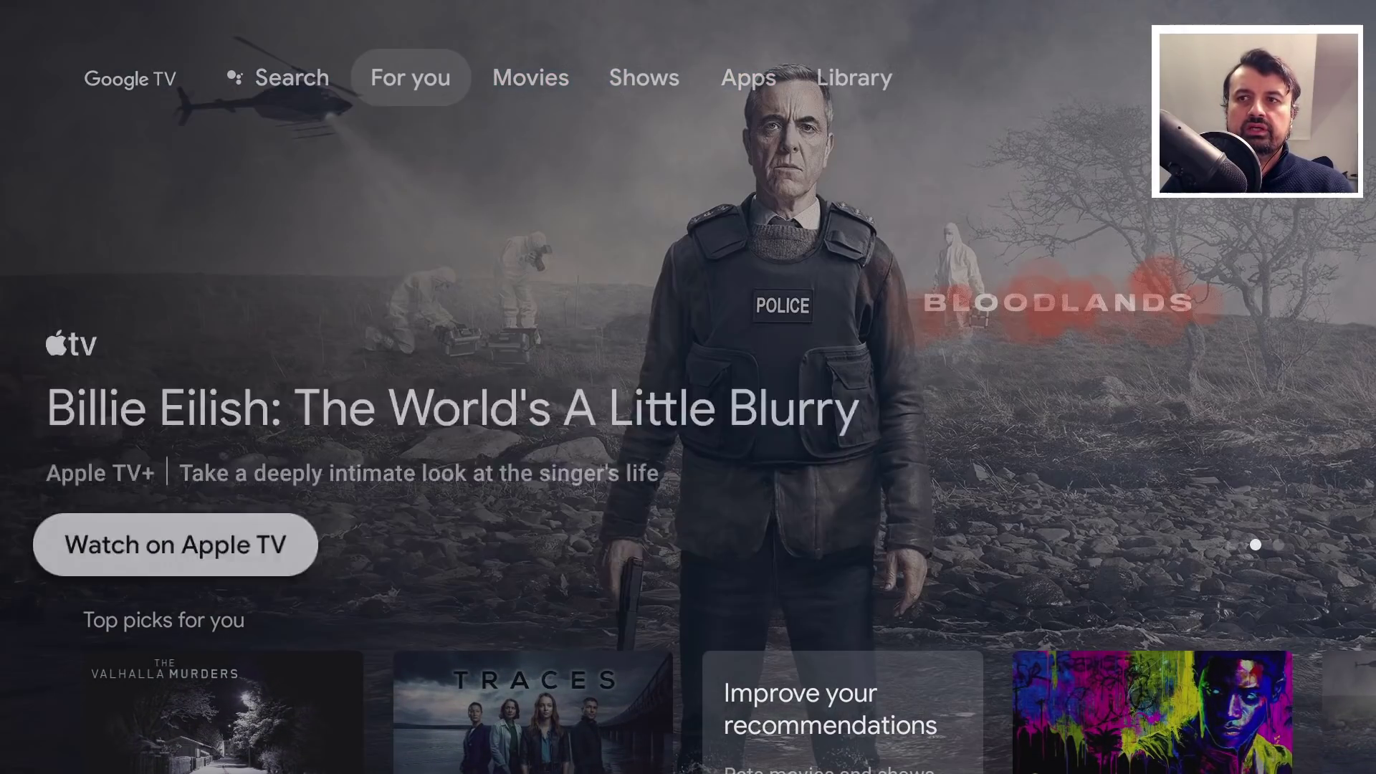
key("Right")
key("Right")
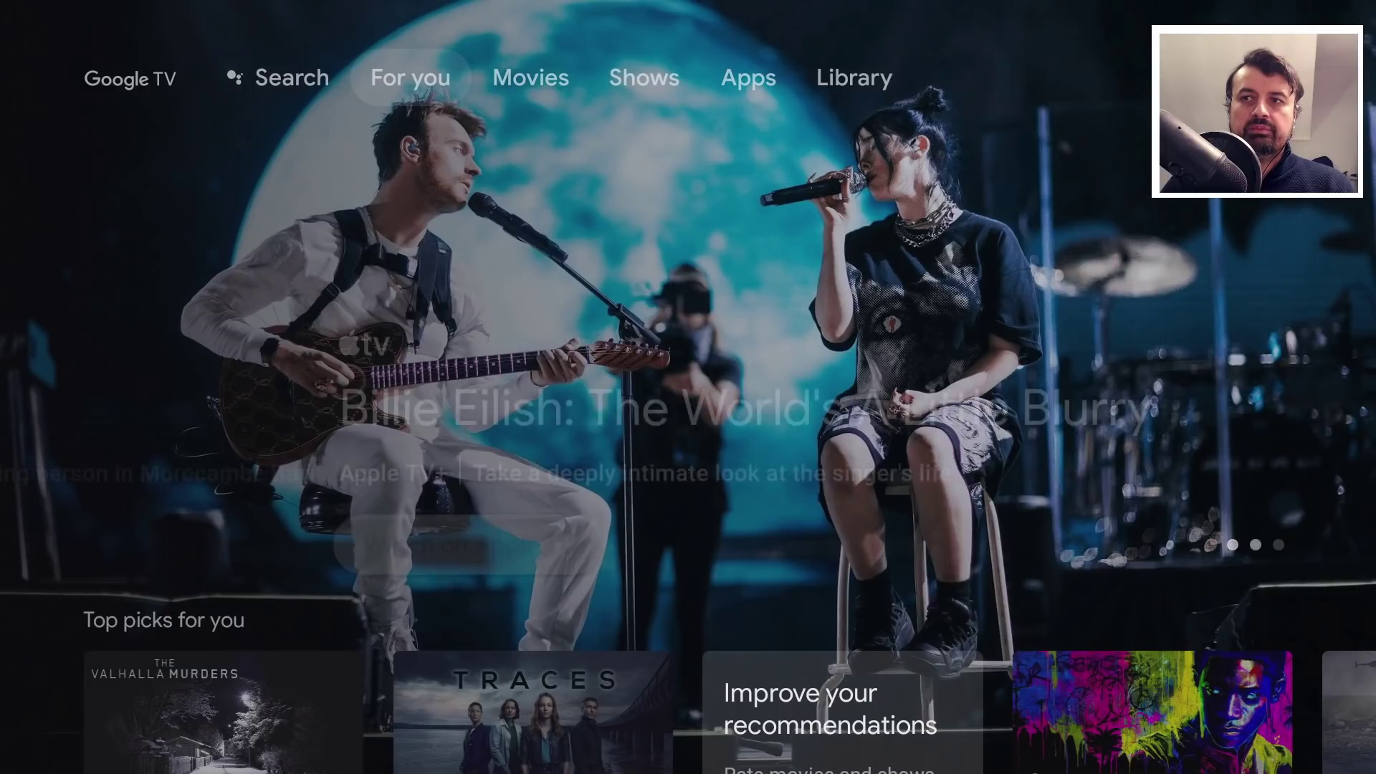
key("Down")
key("Right")
key("Right")
key("Right")
key("Right")
key("Right")
key("Right")
key("Right")
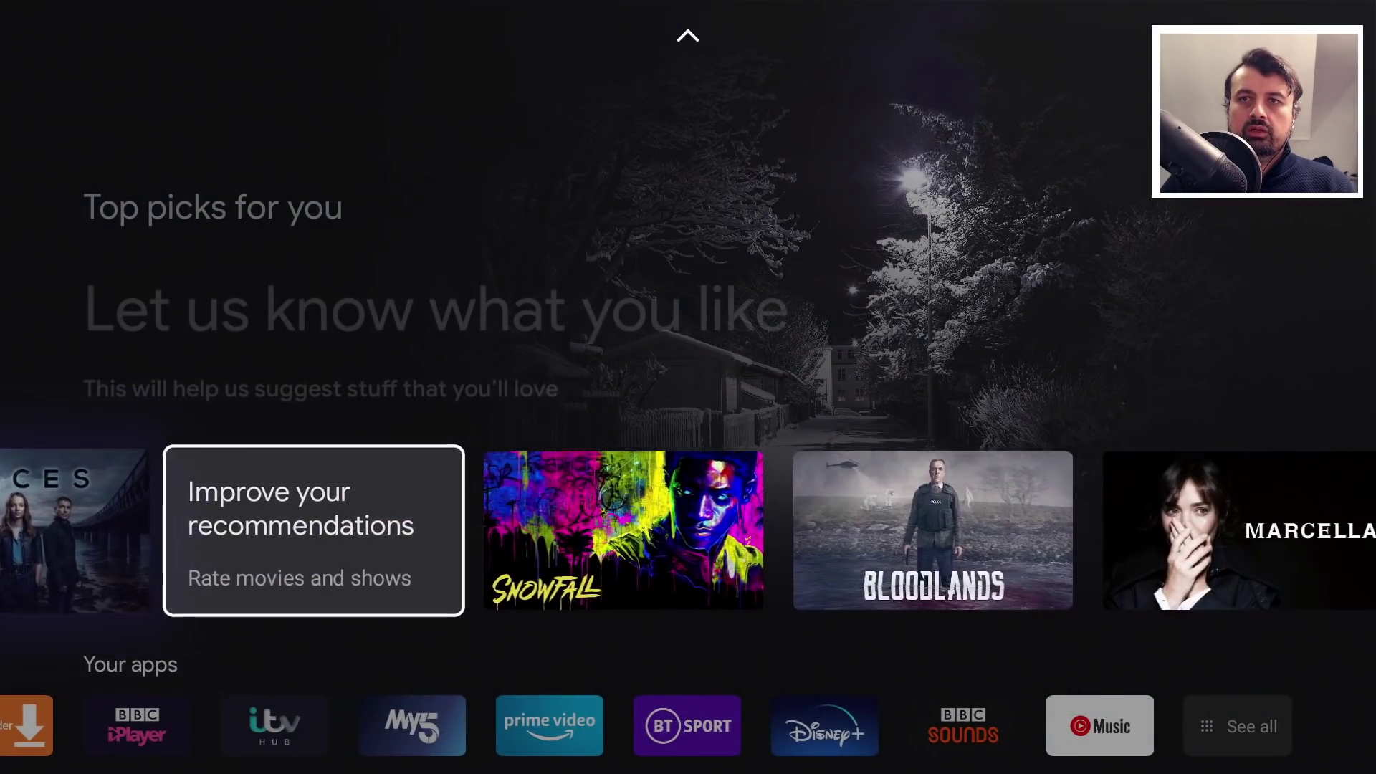
key("Right")
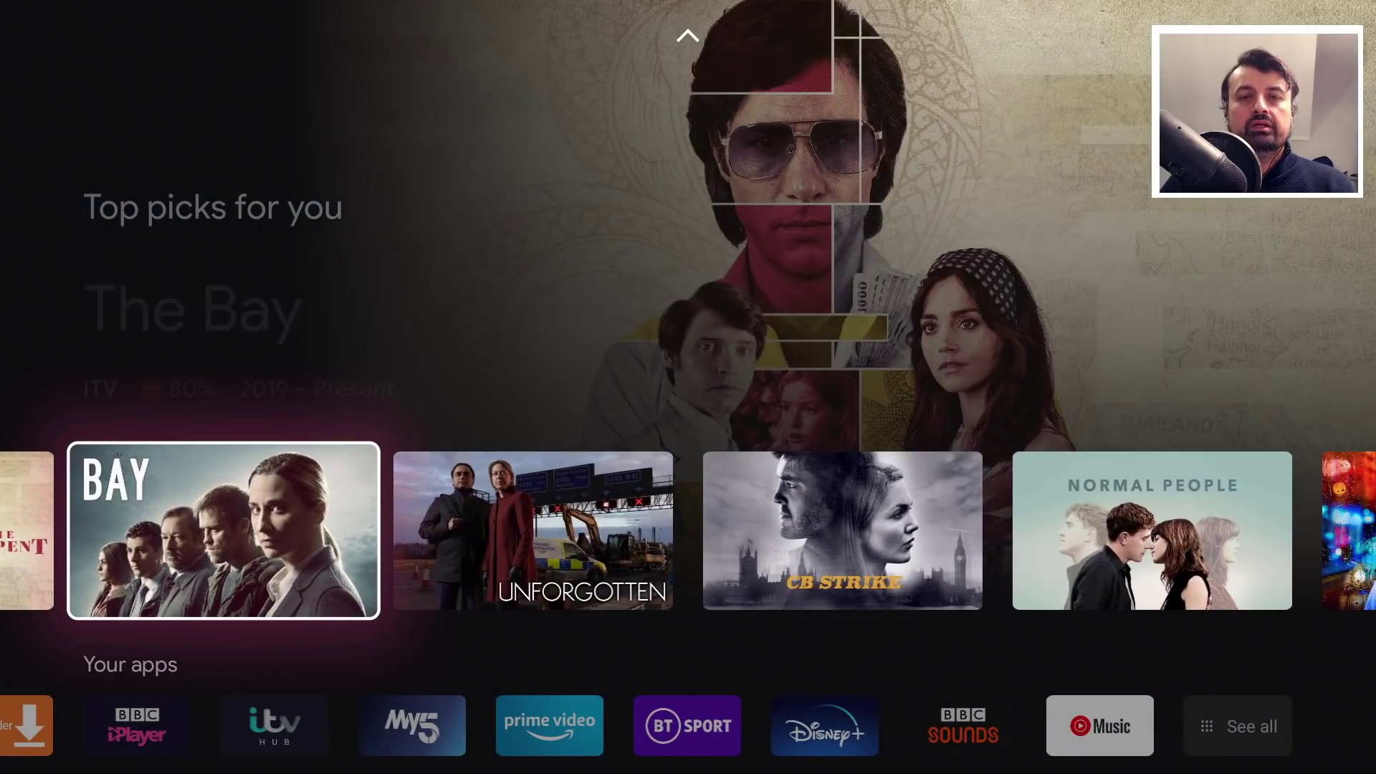
Open See all under Your apps and focus the Launcher Manager tile in the apps grid
key("Down")
key("Down")
key("Down")
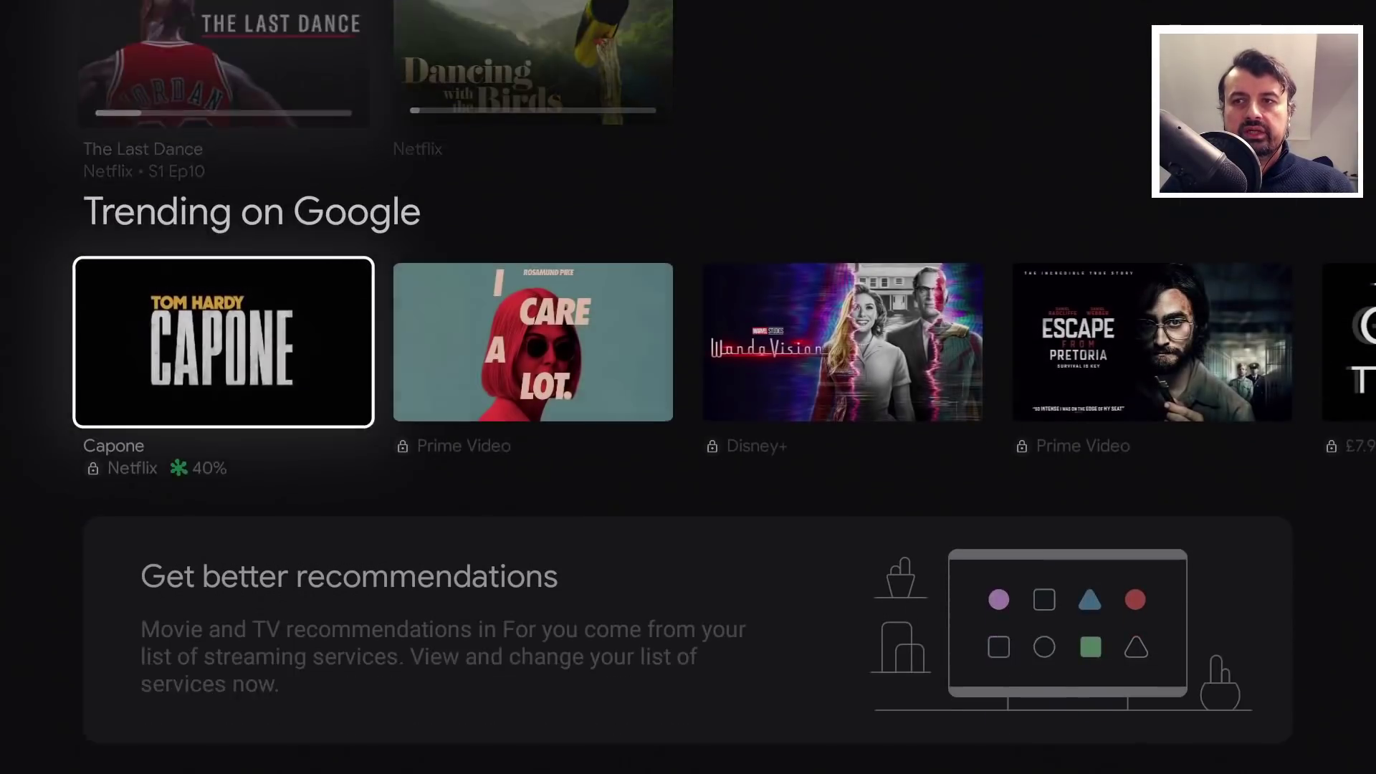
key("Up")
key("Right")
key("Up")
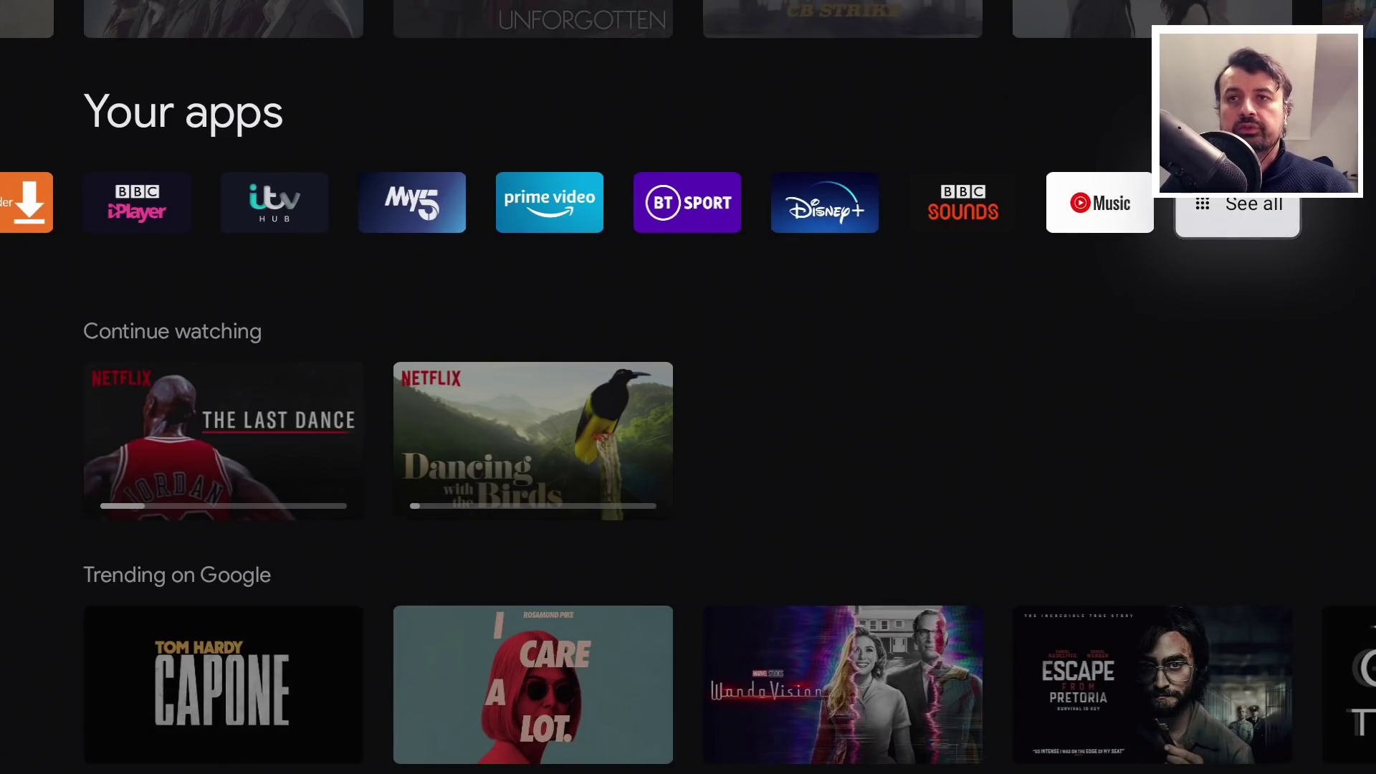
key("Down")
key("Up")
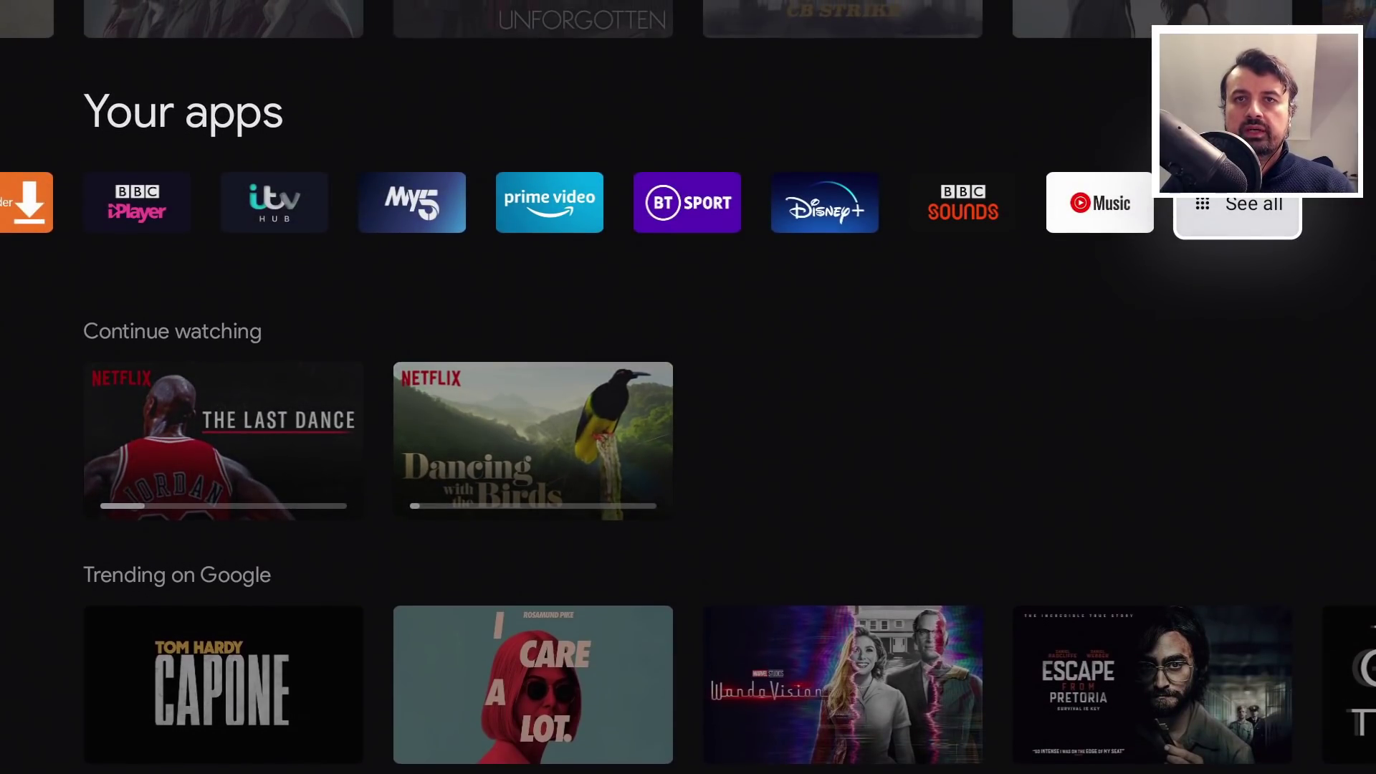
key("Return")
key("Down")
key("Down")
key("Down")
key("Down")
key("Right")
key("Right")
key("Right")
Open Launcher Manager, disable the stock launcher to make LeanbackOnFire active, and return Home
key("Return")
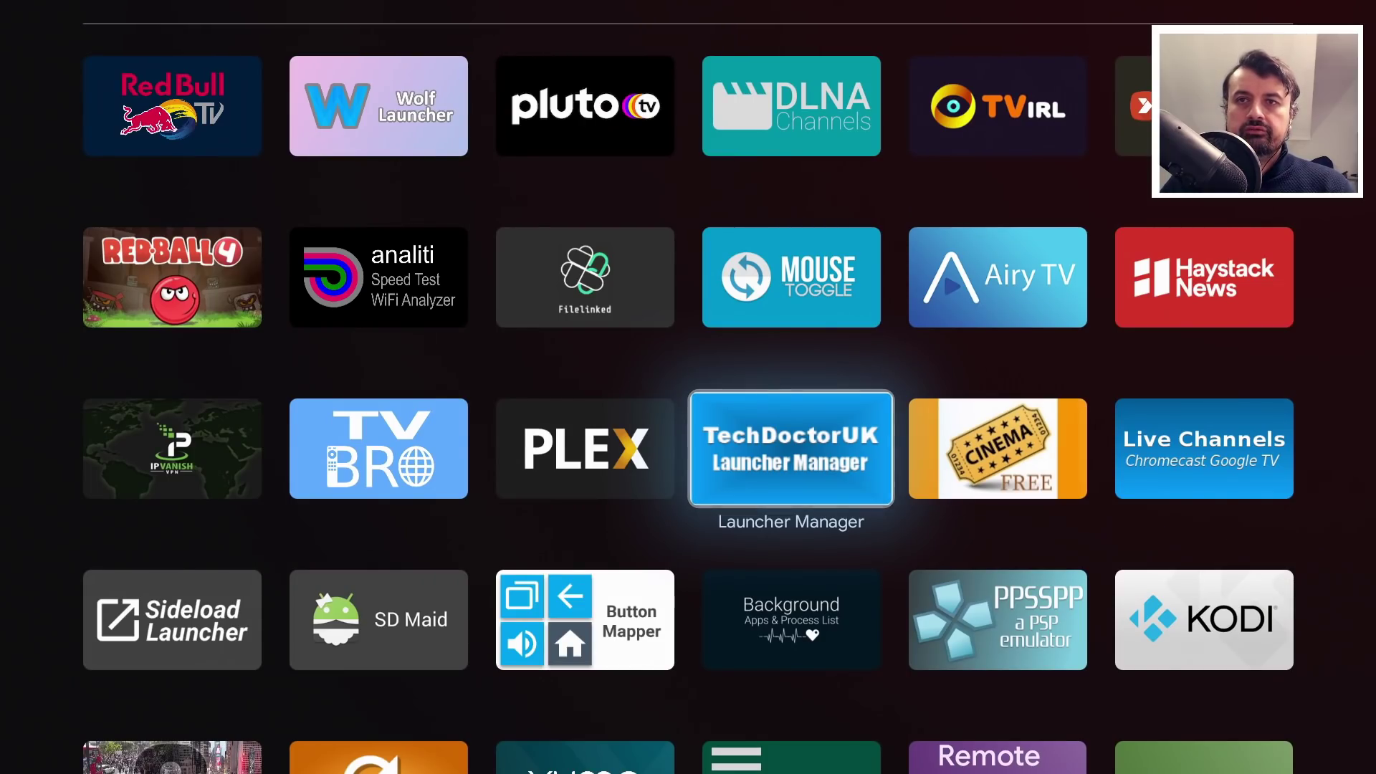
key("Return")
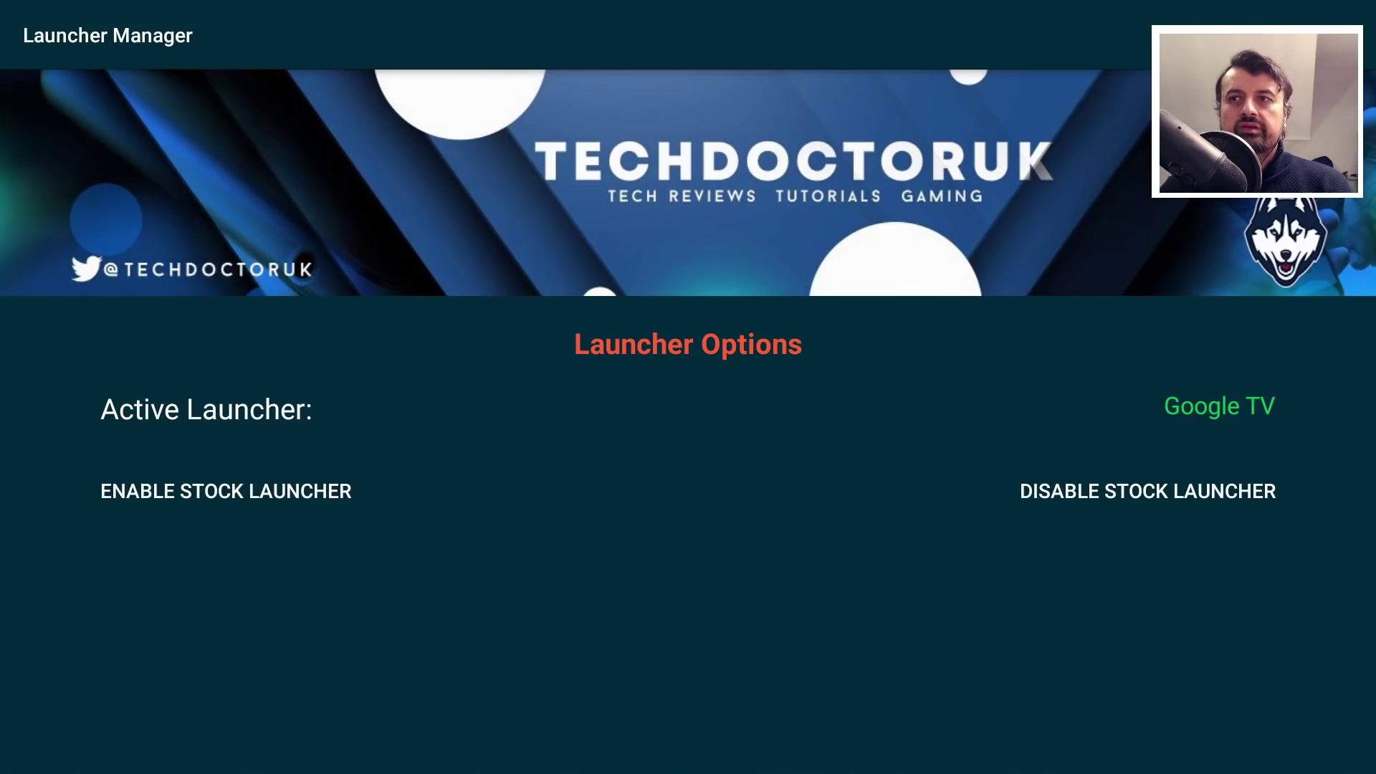
key("Down")
key("Right")
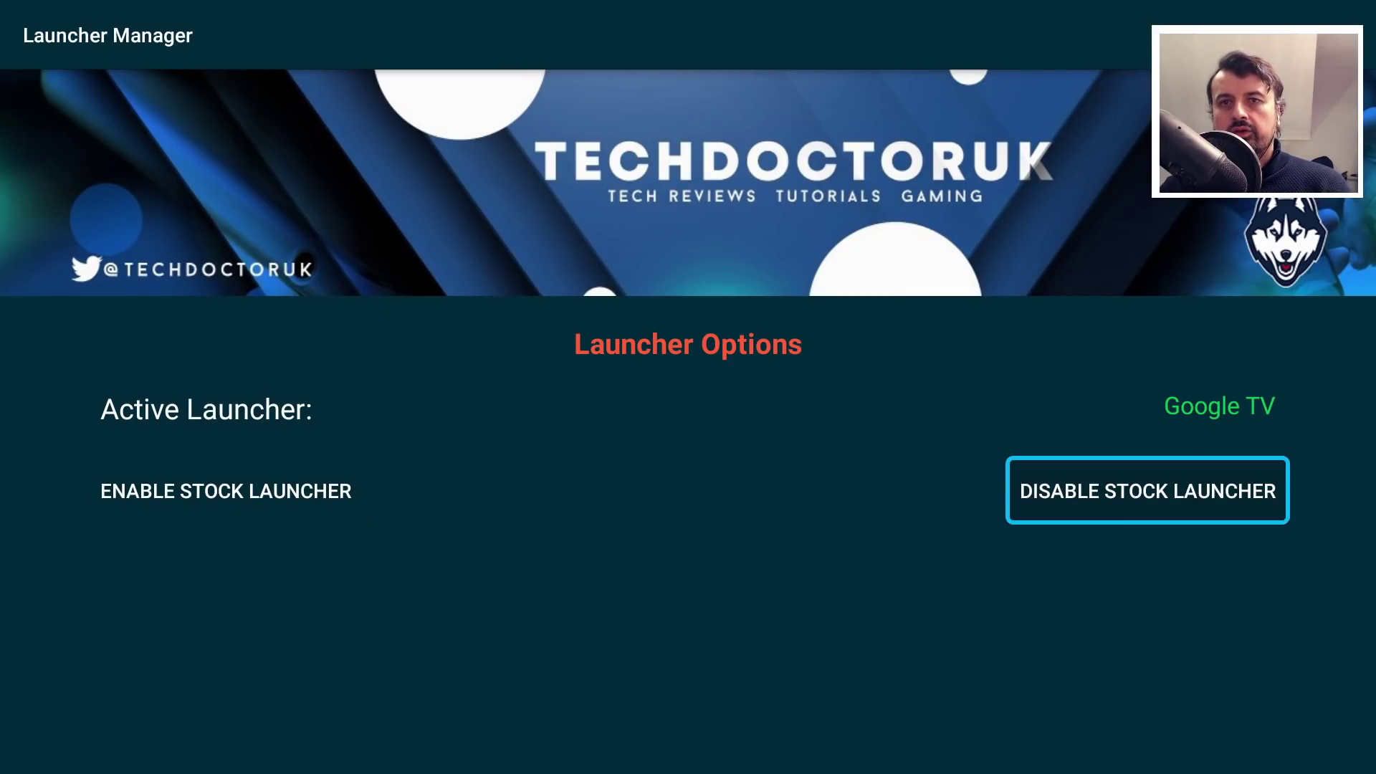
key("Return")
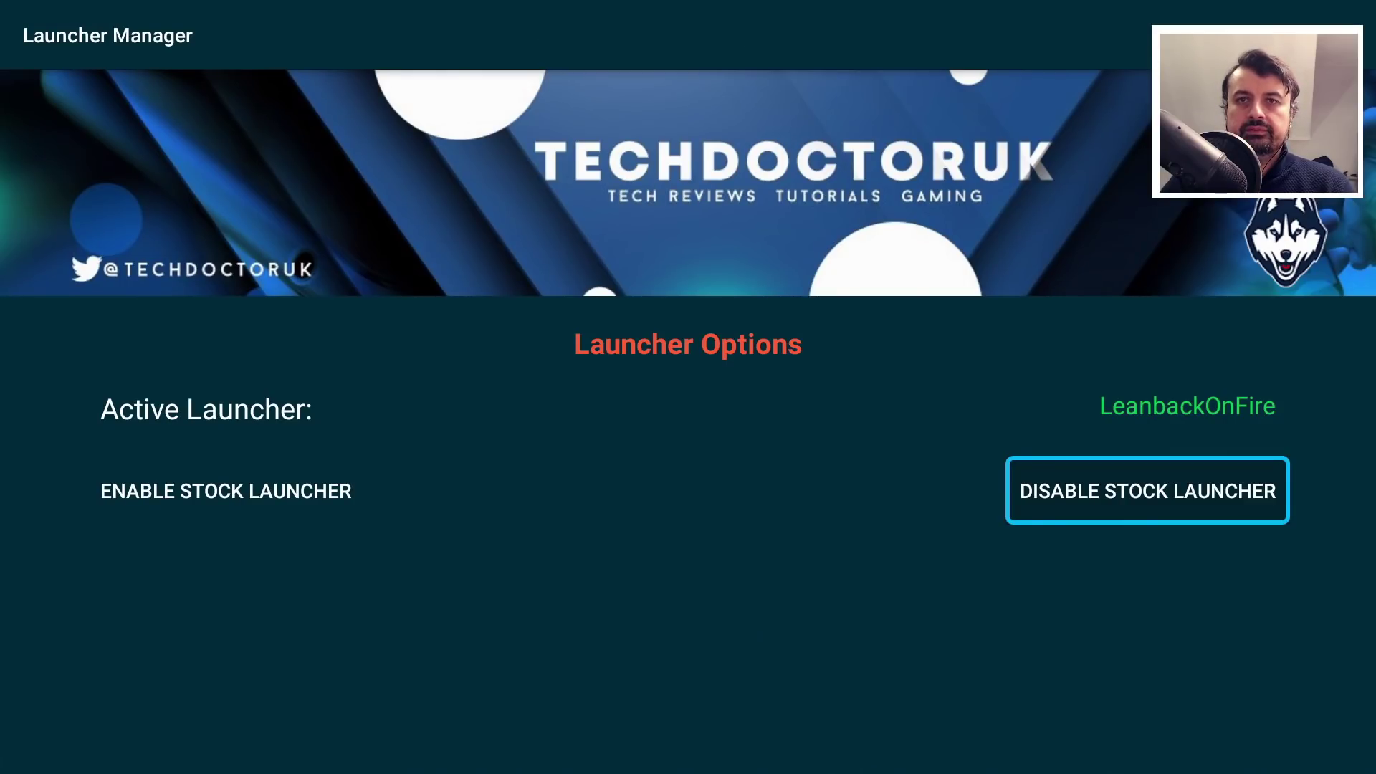
key("Home")
Browse the Music, Games and Apps rows on the new Leanback on Fire home screen
key("Down")
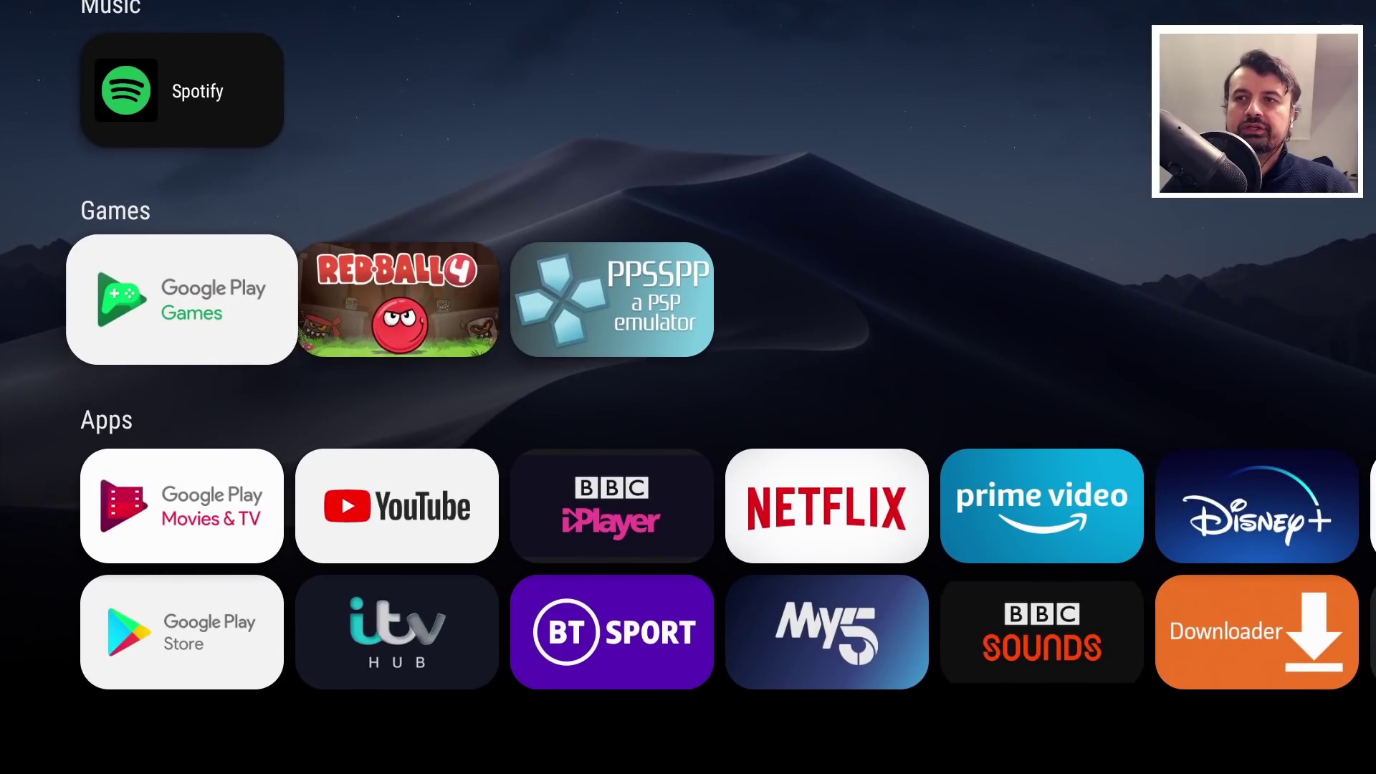
key("Down")
key("Up")
key("Up")
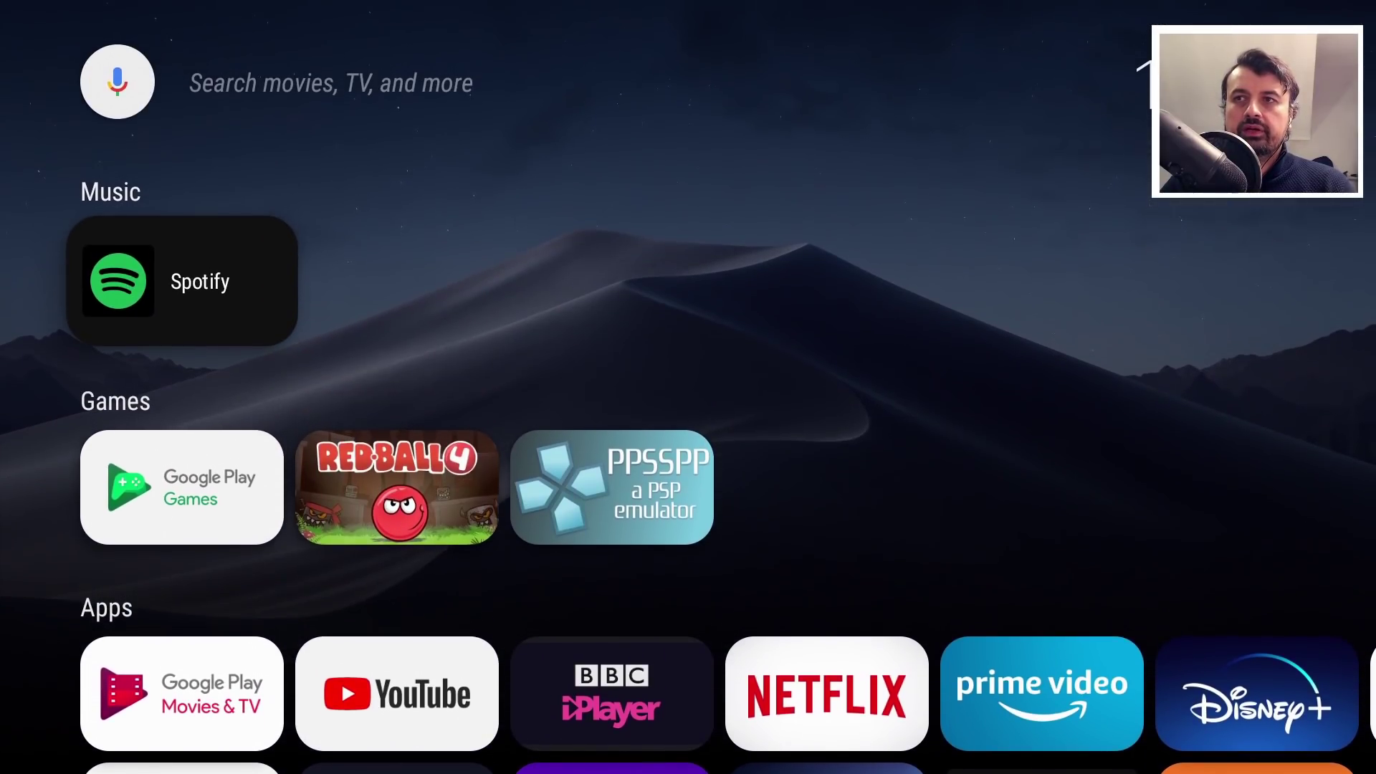
key("Down")
key("Down")
key("Up")
key("Up")
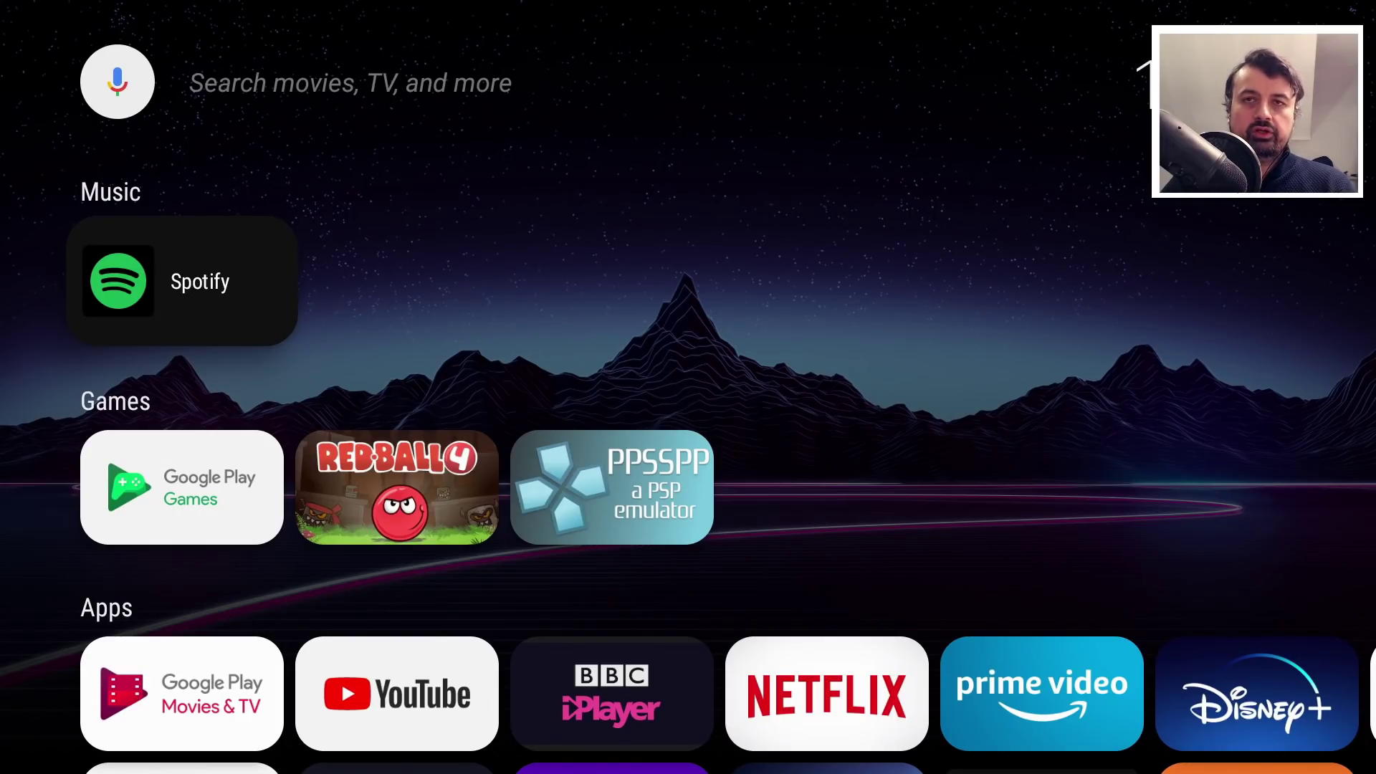
Ask Google Assistant for the London weather, scroll the forecast, then start another voice request
key("super")
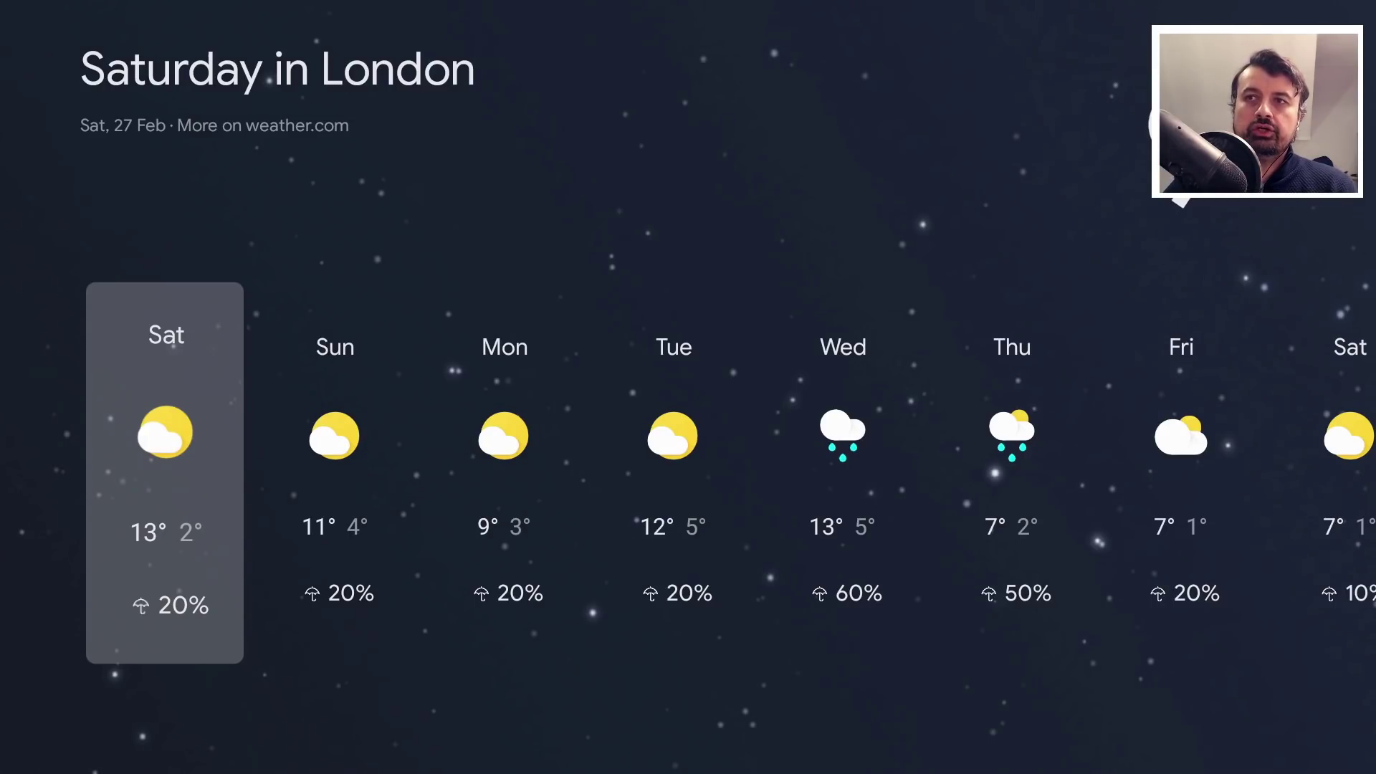
key("Right")
key("Right")
key("Right")
key("Right")
key("Right")
key("Right")
key("Right")
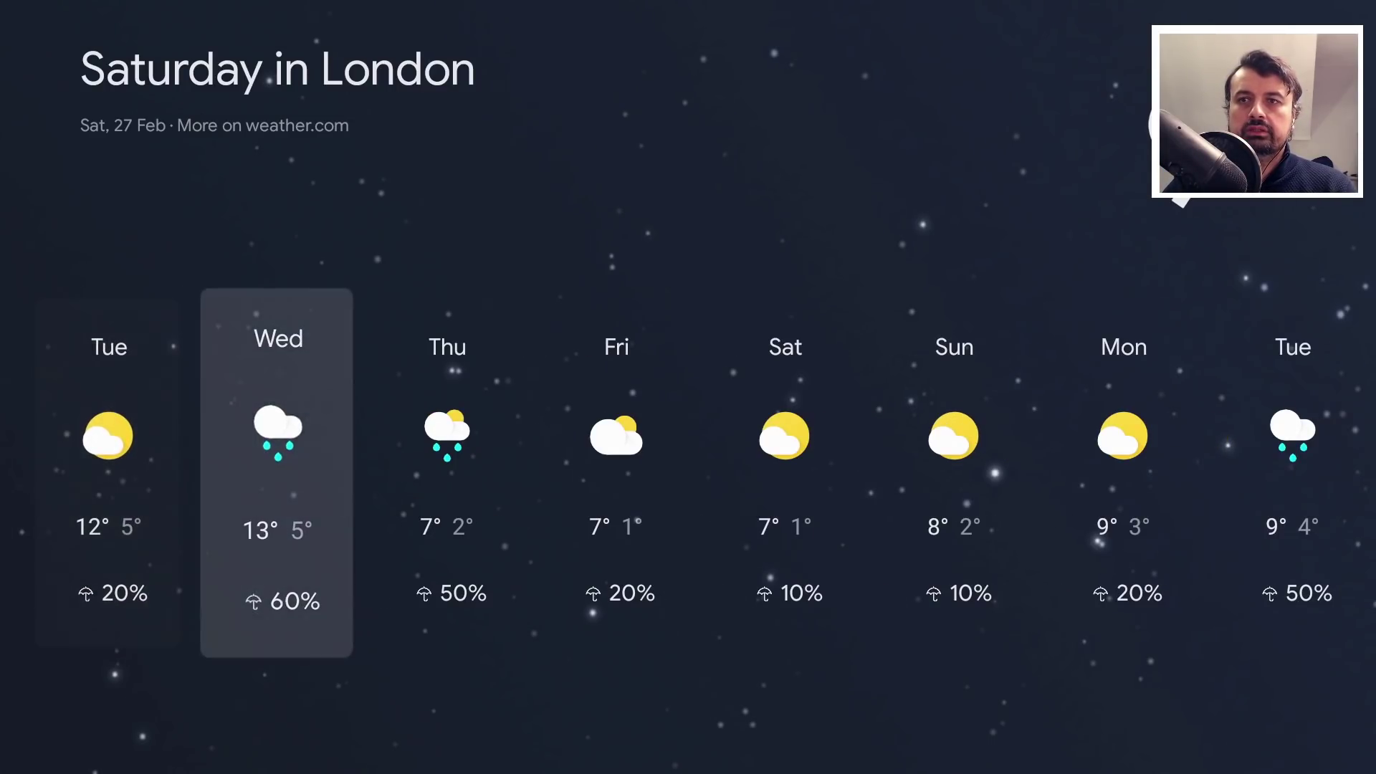
key("Escape")
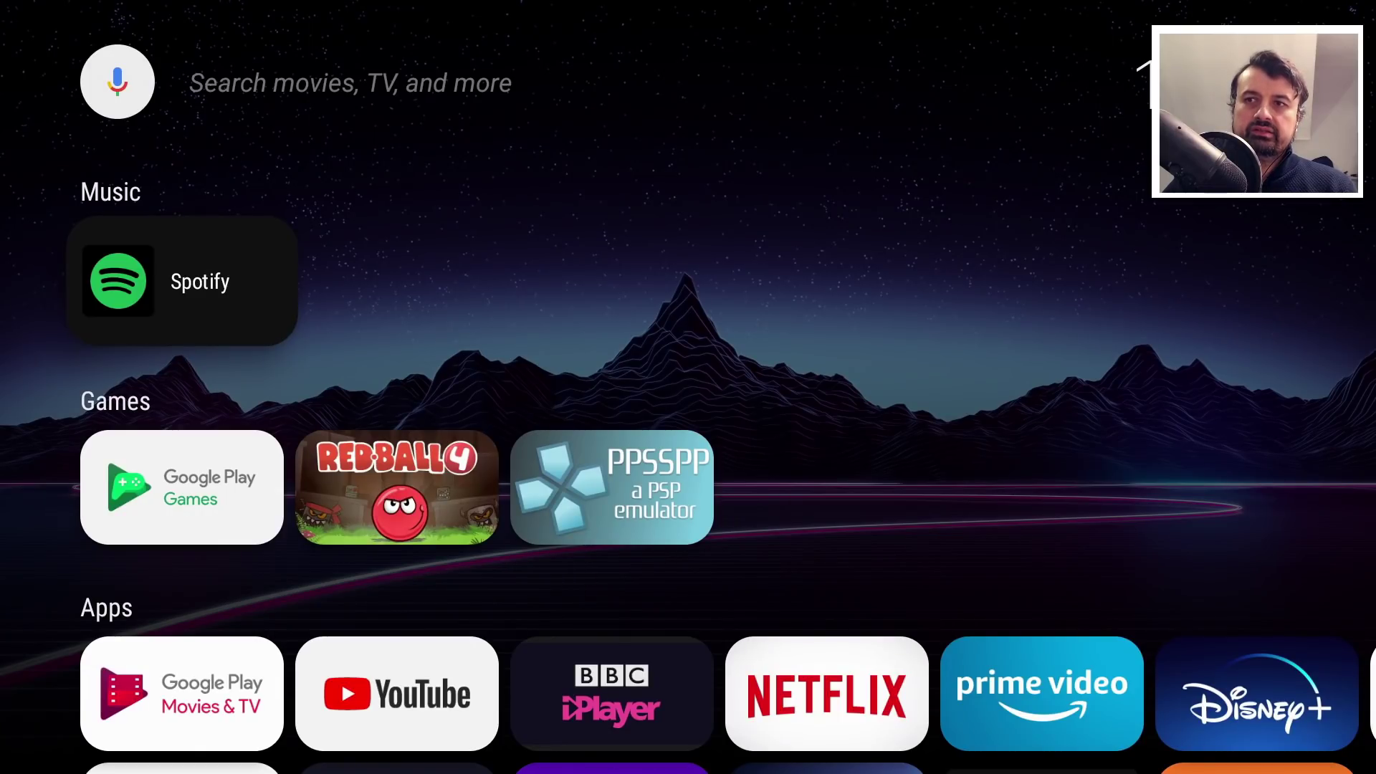
key("super+a")
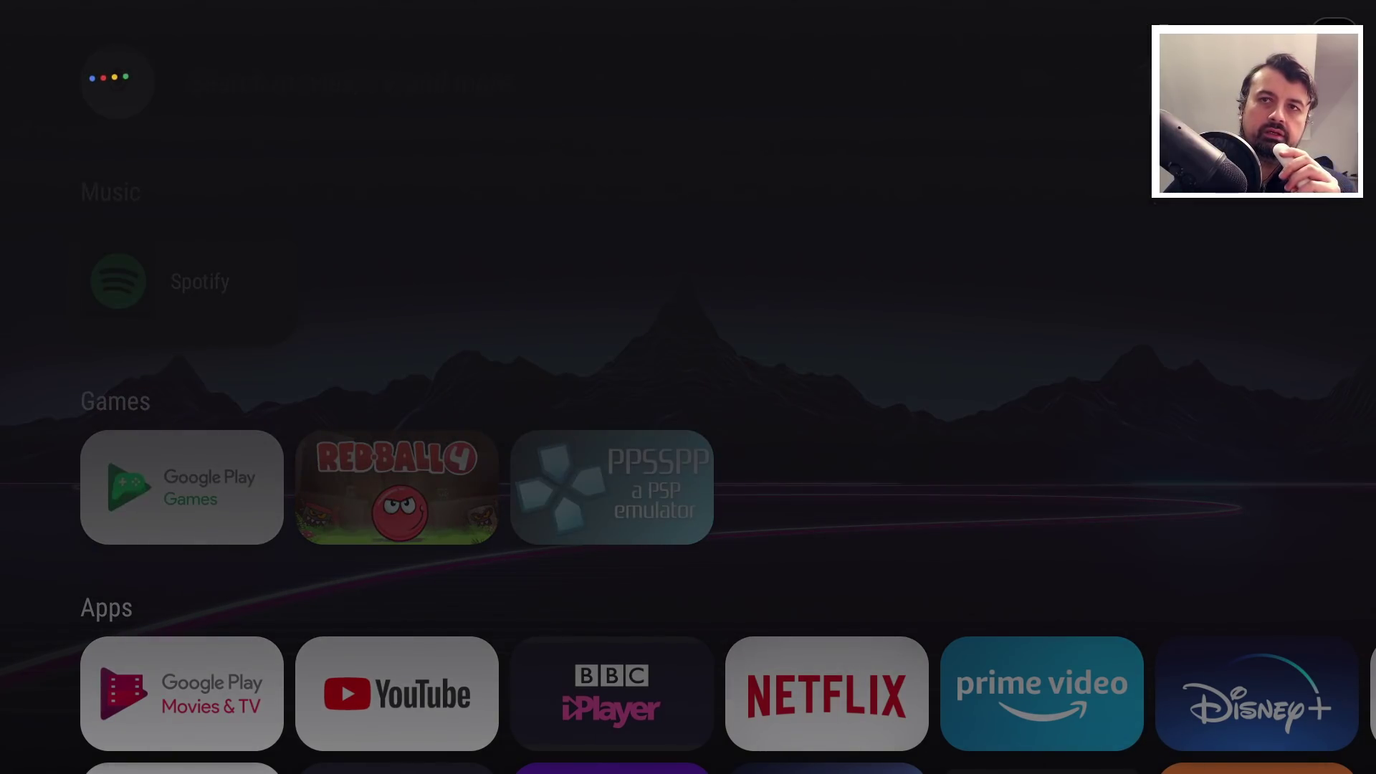